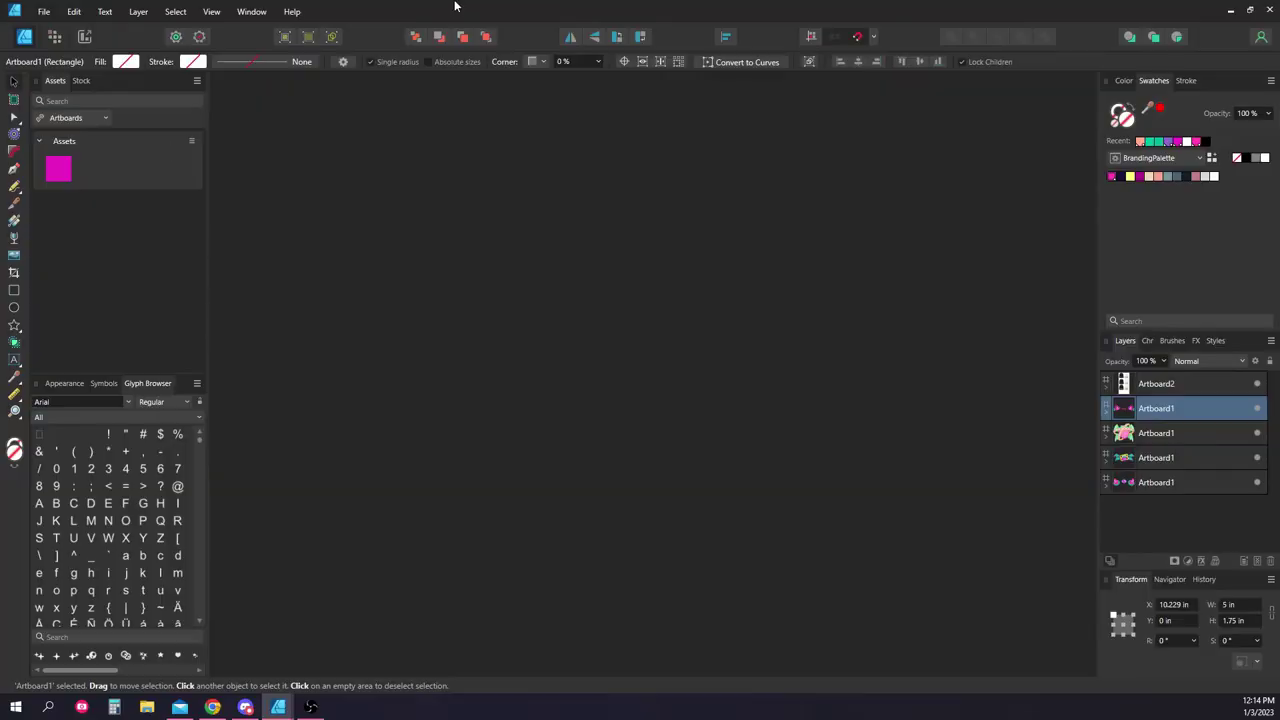
Create a new document from the 2x2 Inch Pin preset with a page width of 5 in and height of 1.75 in.
click(44, 11)
click(30, 48)
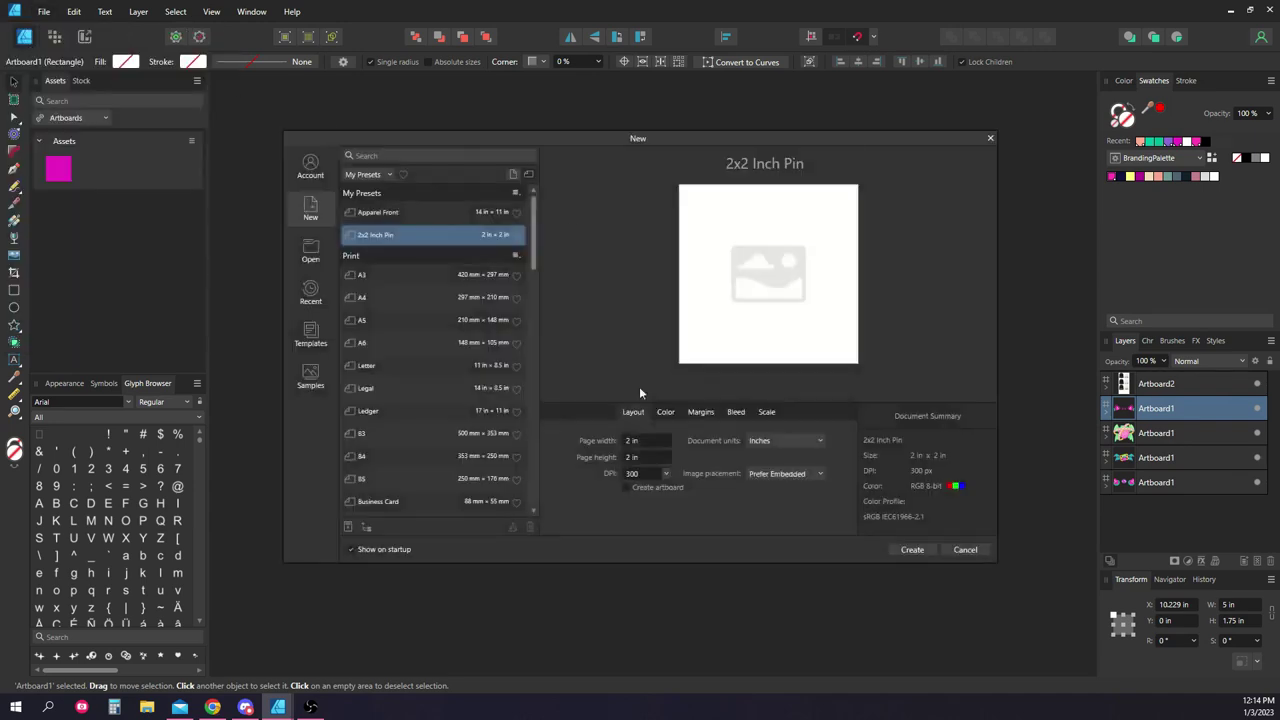
click(652, 441)
click(651, 457)
text(1)
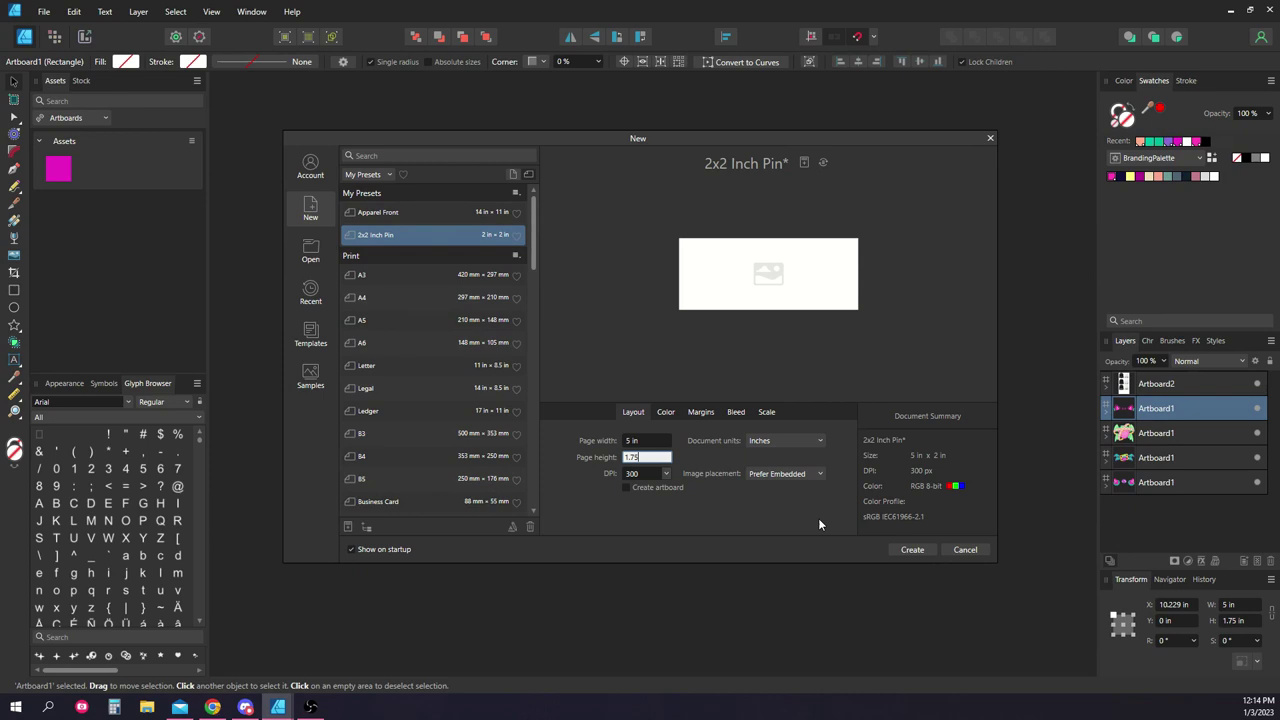
text(.75)
click(634, 440)
click(663, 457)
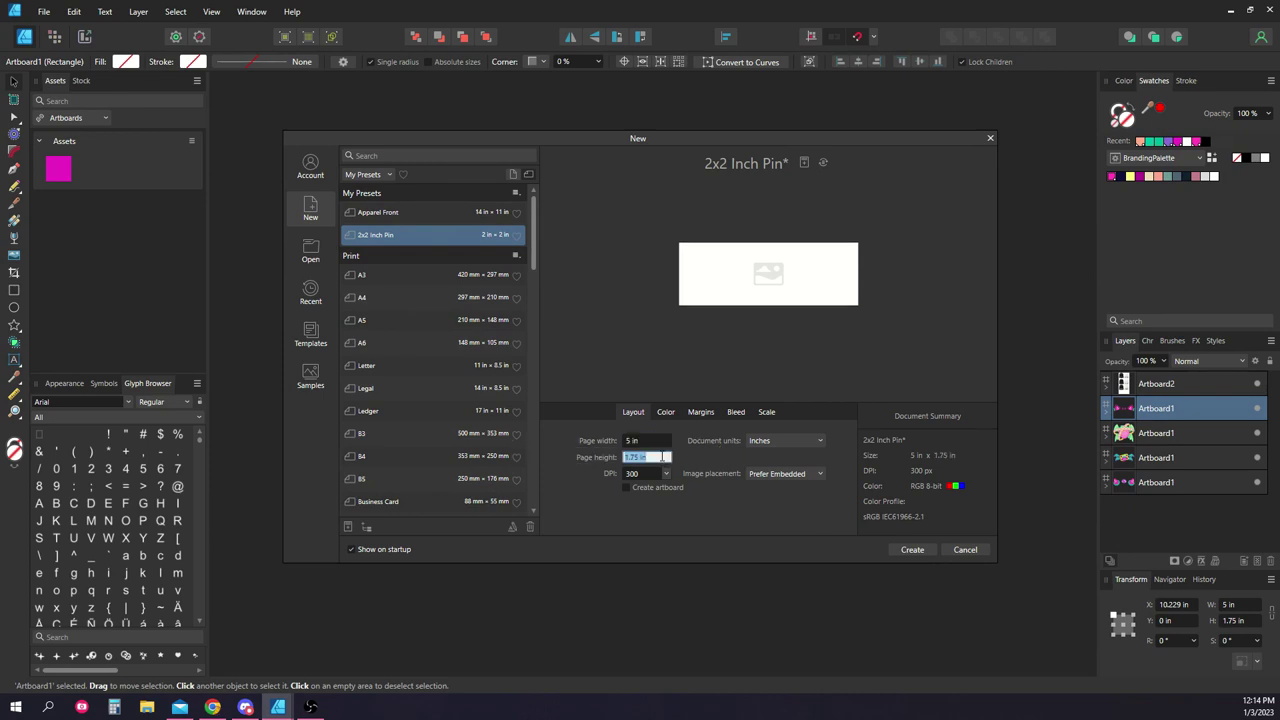
click(911, 553)
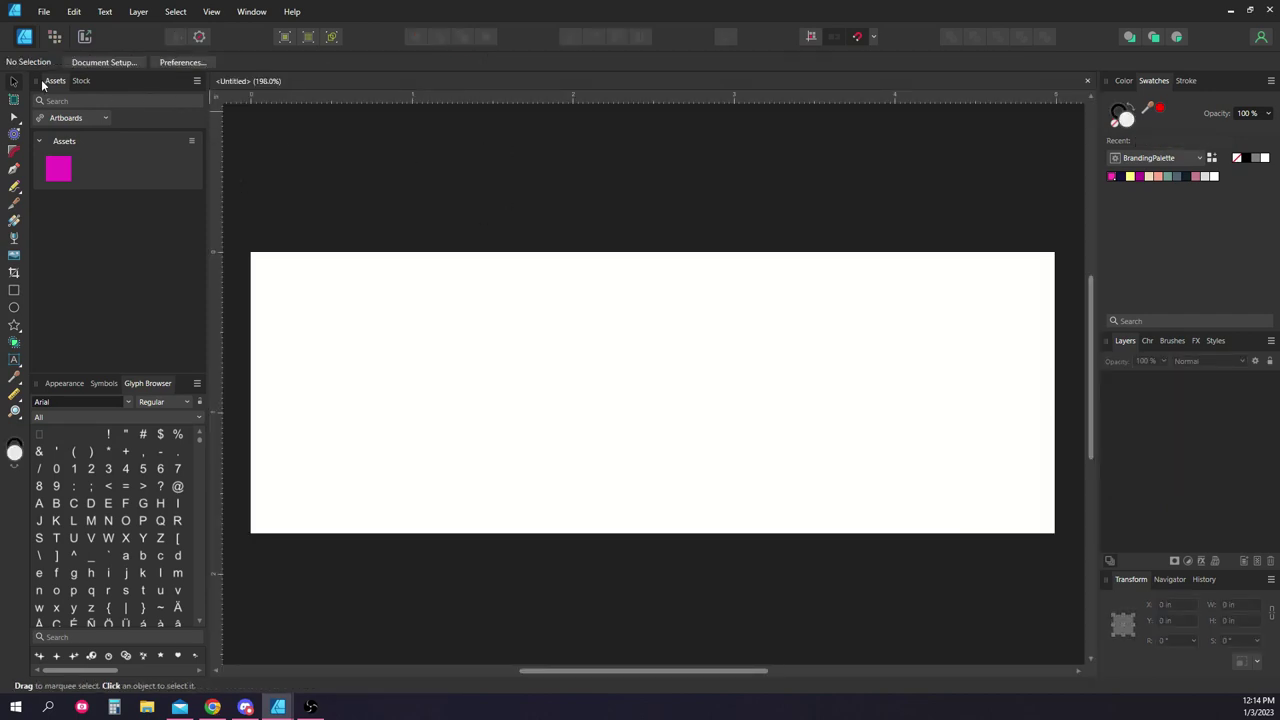
Insert an artboard at the document size.
click(12, 99)
click(151, 64)
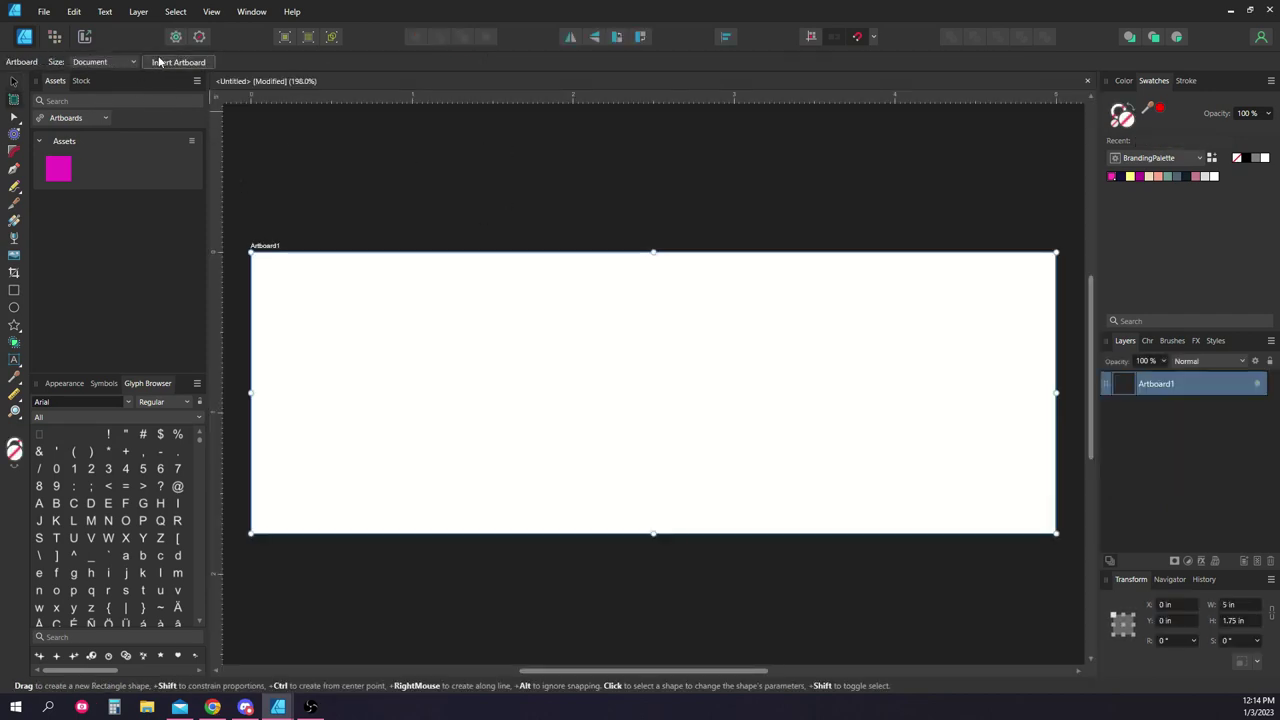
click(13, 82)
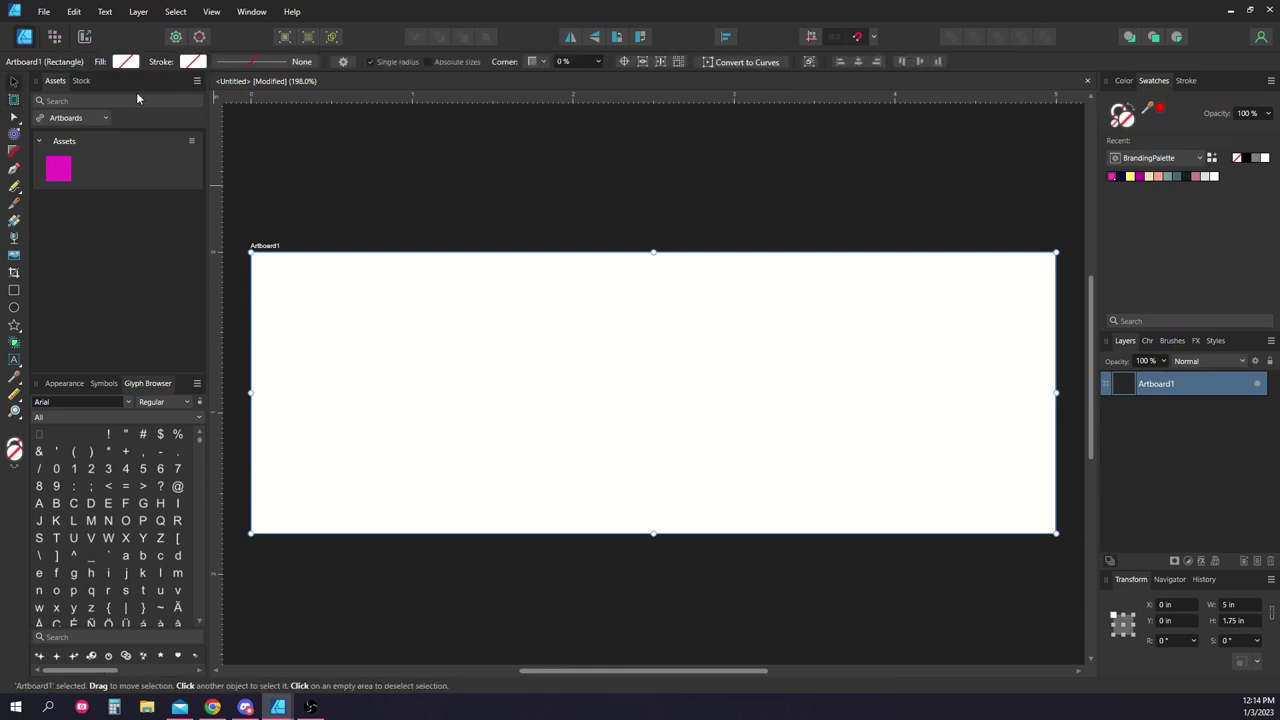
Give the document a transparent background in the document setup's color settings.
key(ctrl+d)
click(103, 62)
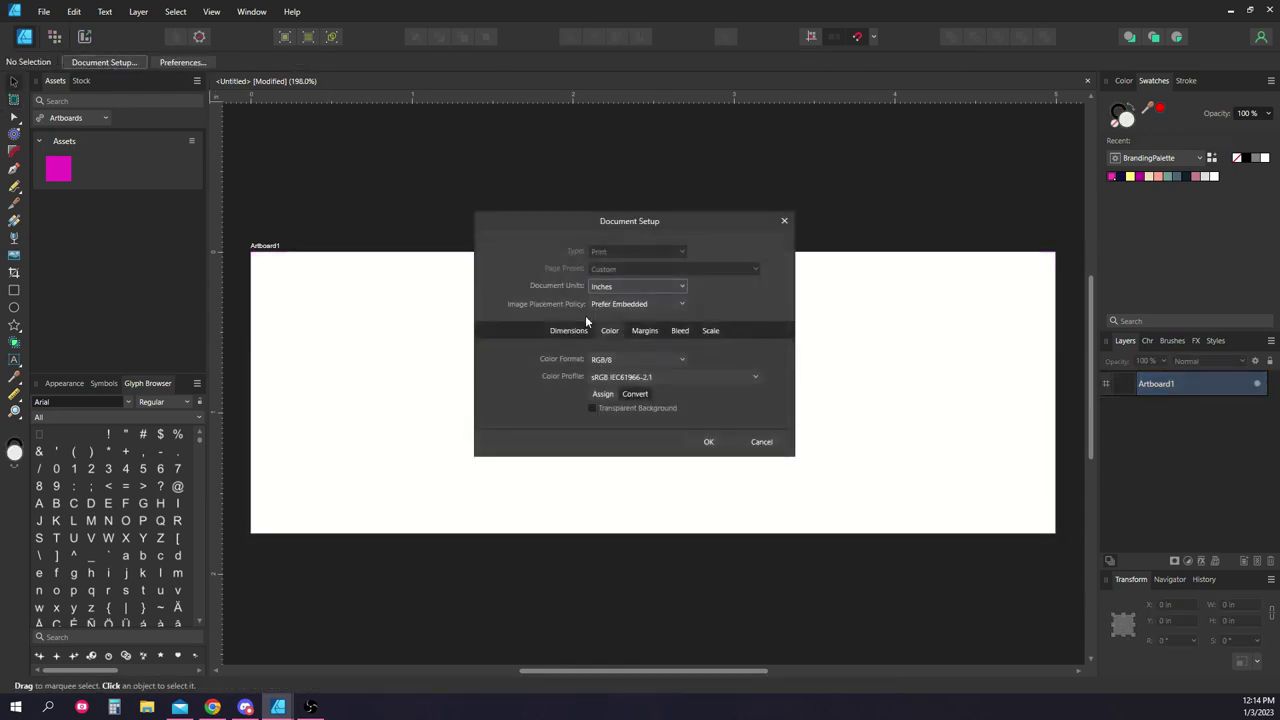
click(592, 408)
click(704, 441)
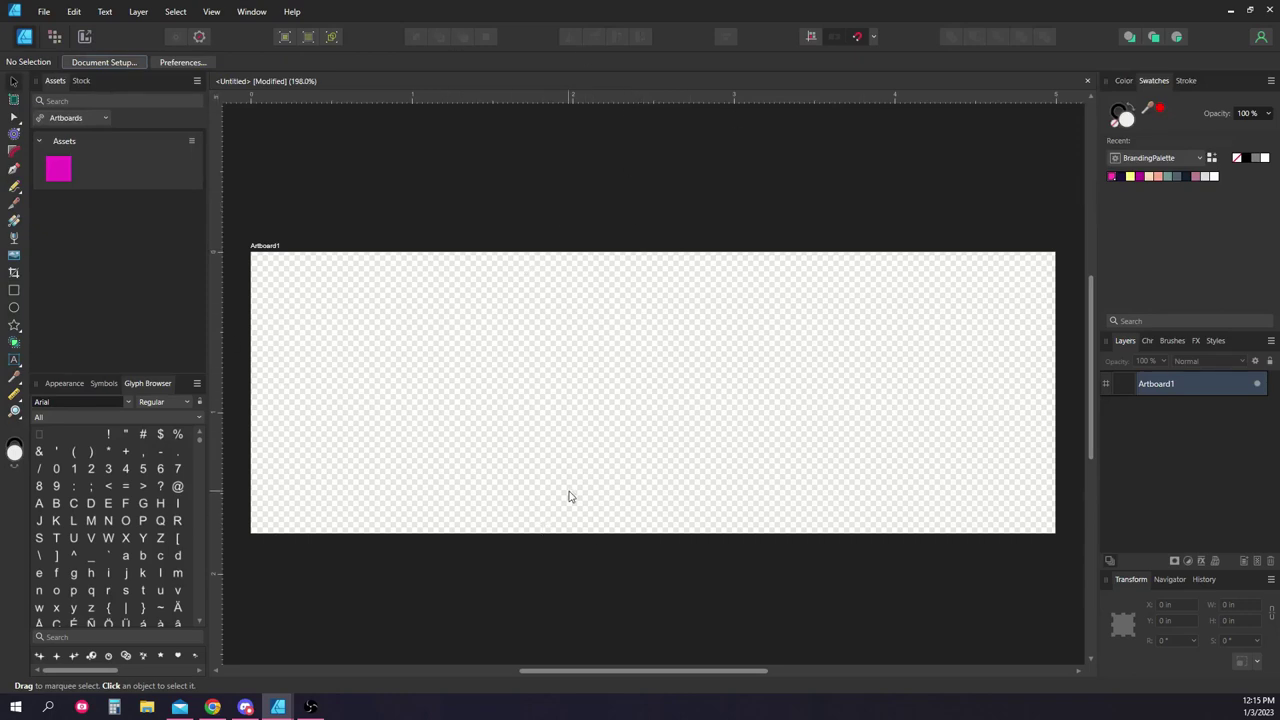
scroll(625, 218, down, 4)
scroll(643, 203, up, 4)
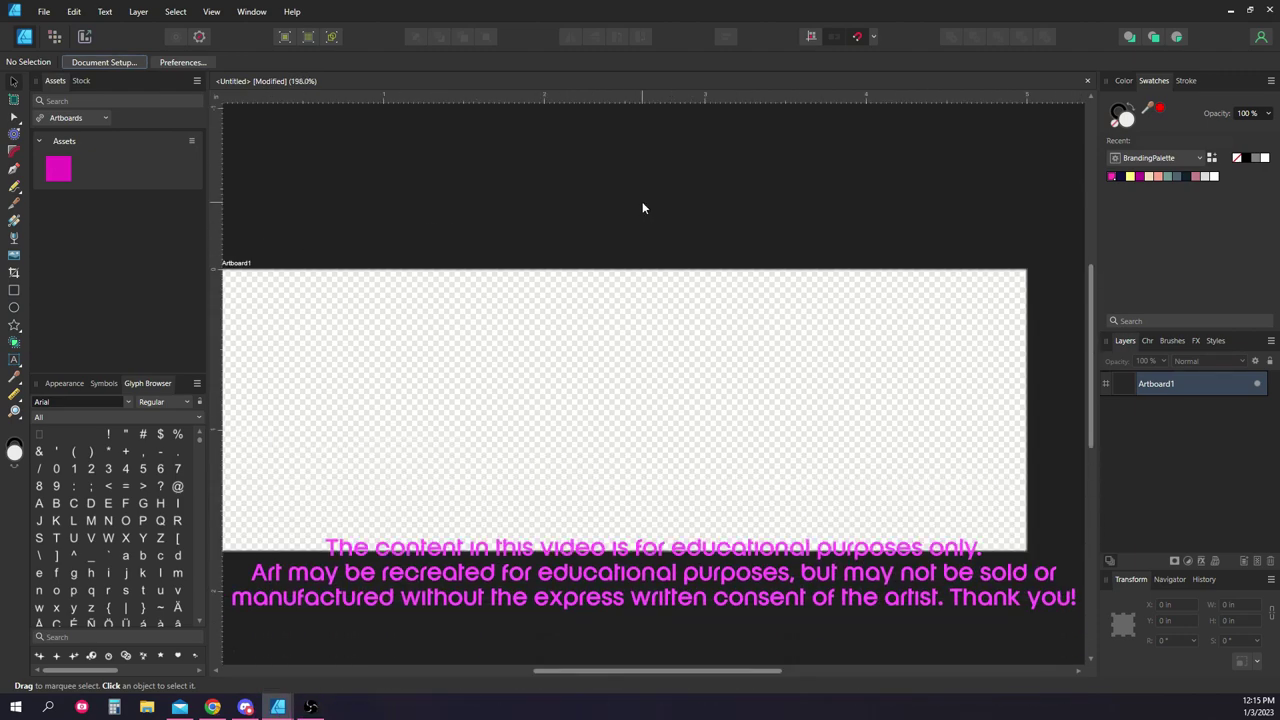
scroll(643, 203, down, 1)
scroll(486, 212, up, 1)
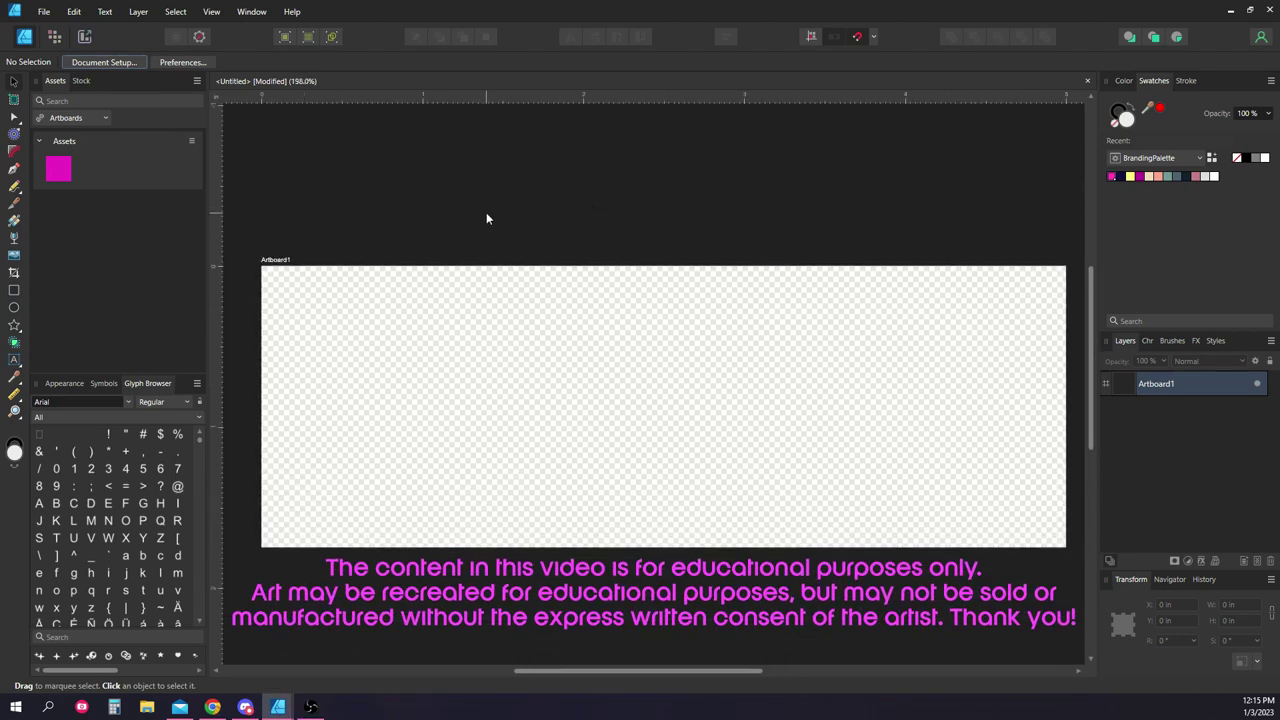
scroll(680, 215, down, 1)
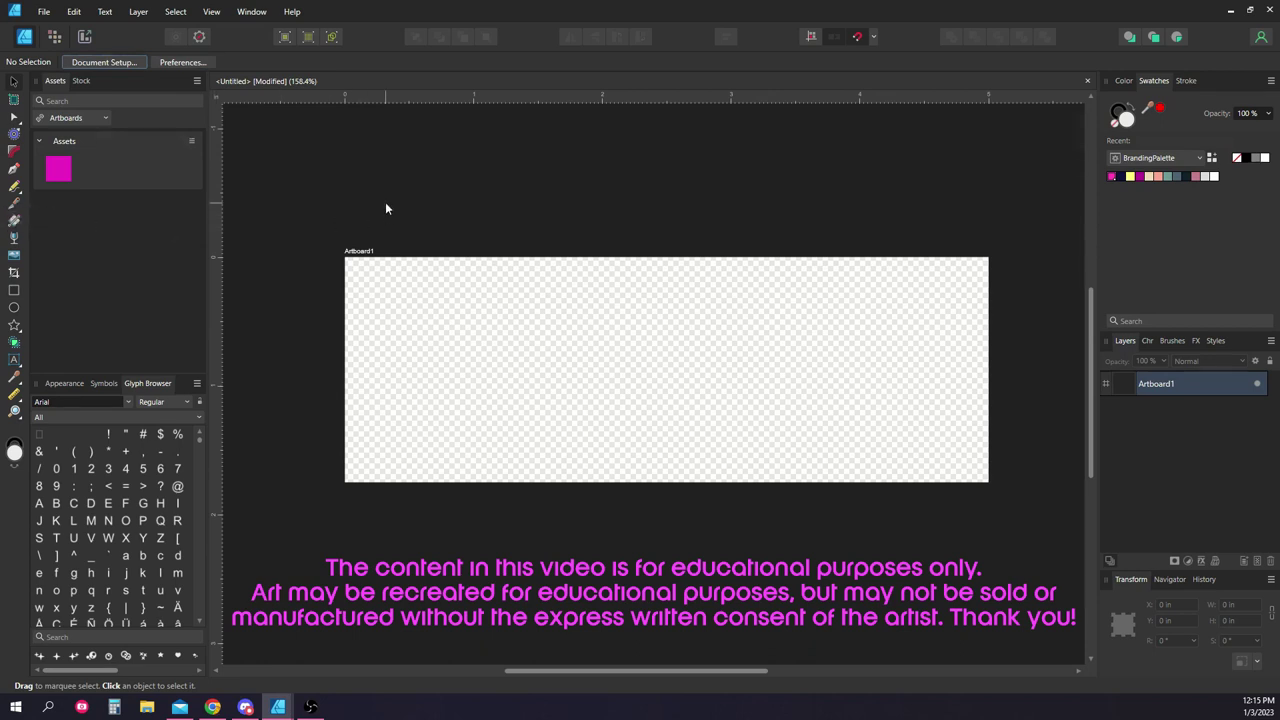
Draw an arched Pencil curve about 1.01 × 1.29 in near the artboard's left edge, with a 4 pt stroke in BrandingPalette's first pink swatch.
click(15, 186)
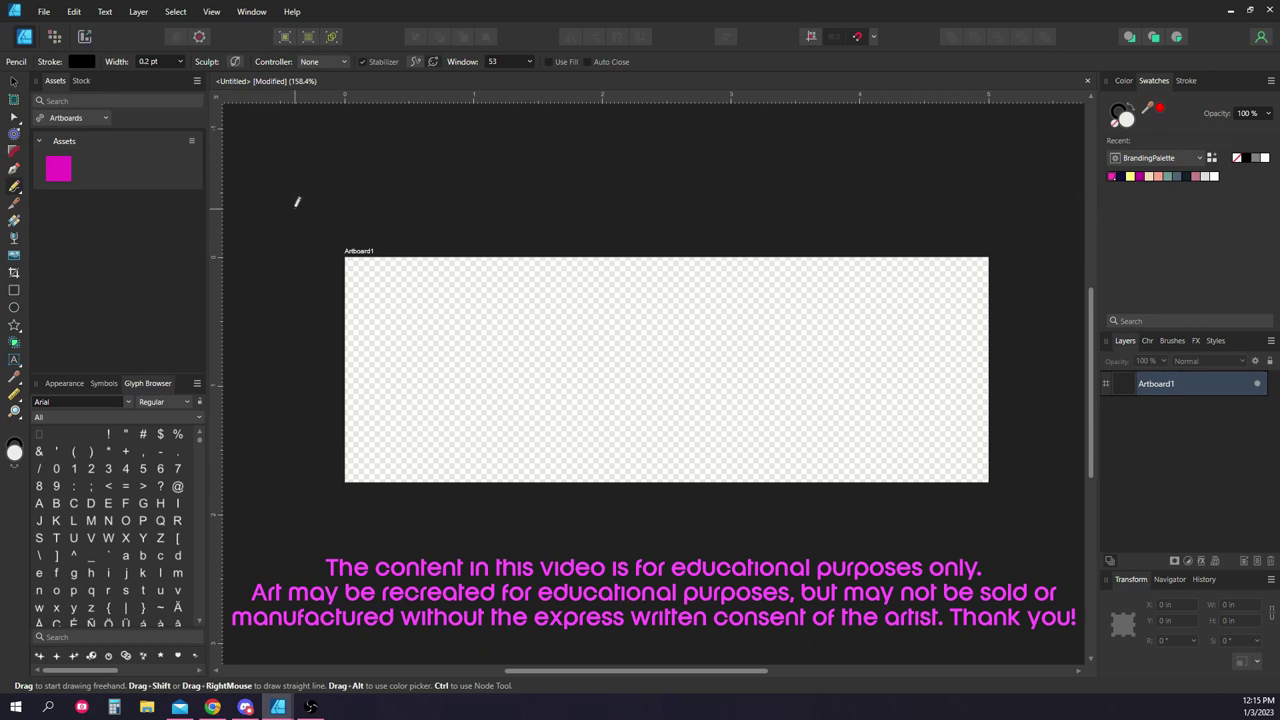
scroll(366, 329, up, 1)
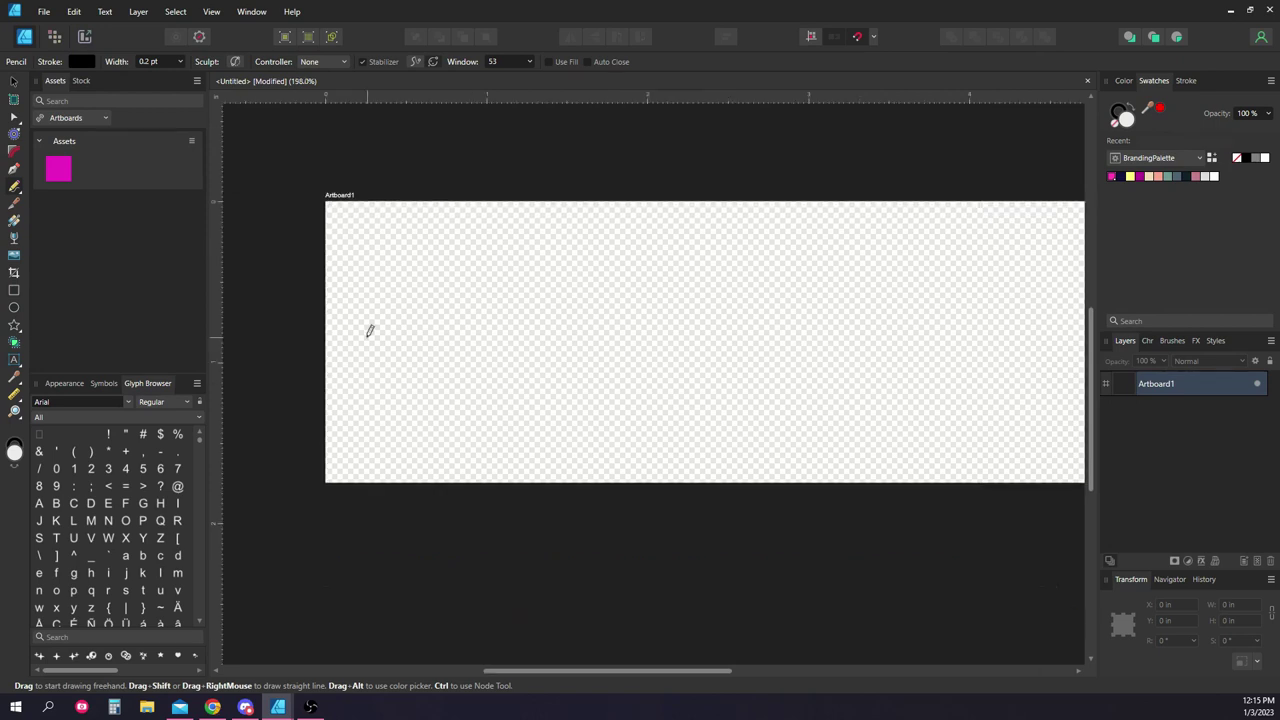
click(180, 61)
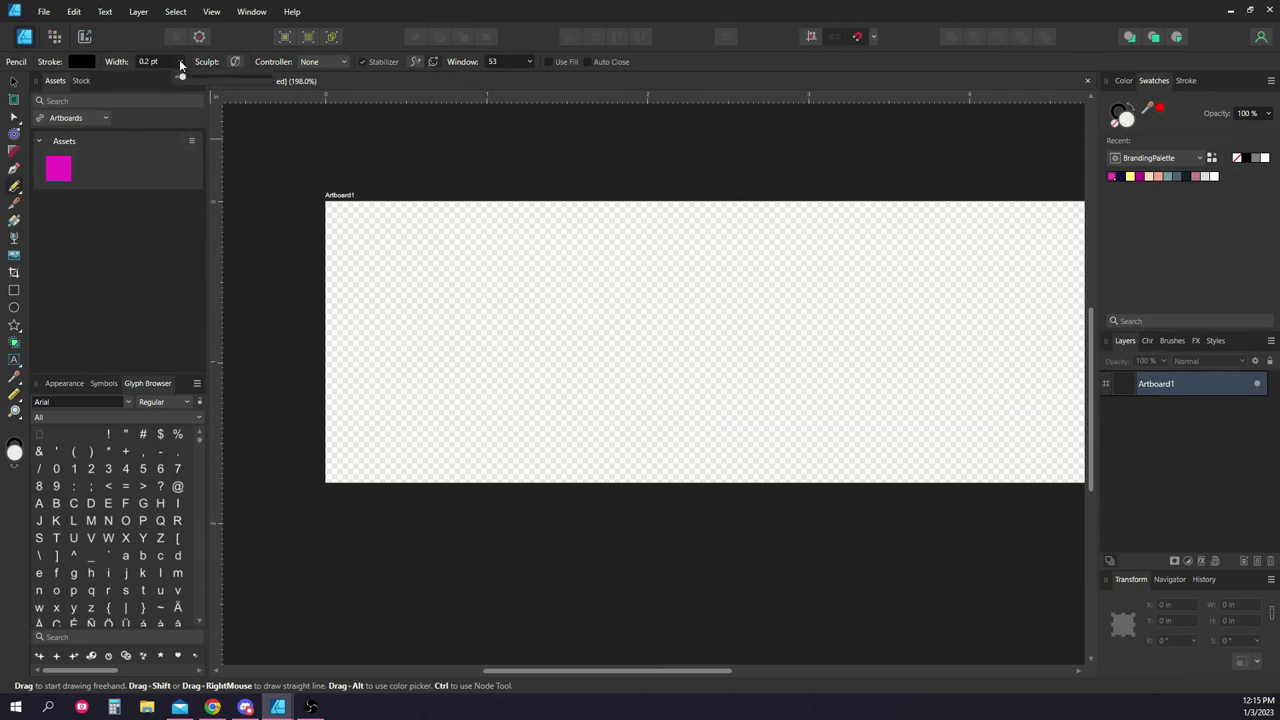
drag(184, 79, 208, 78)
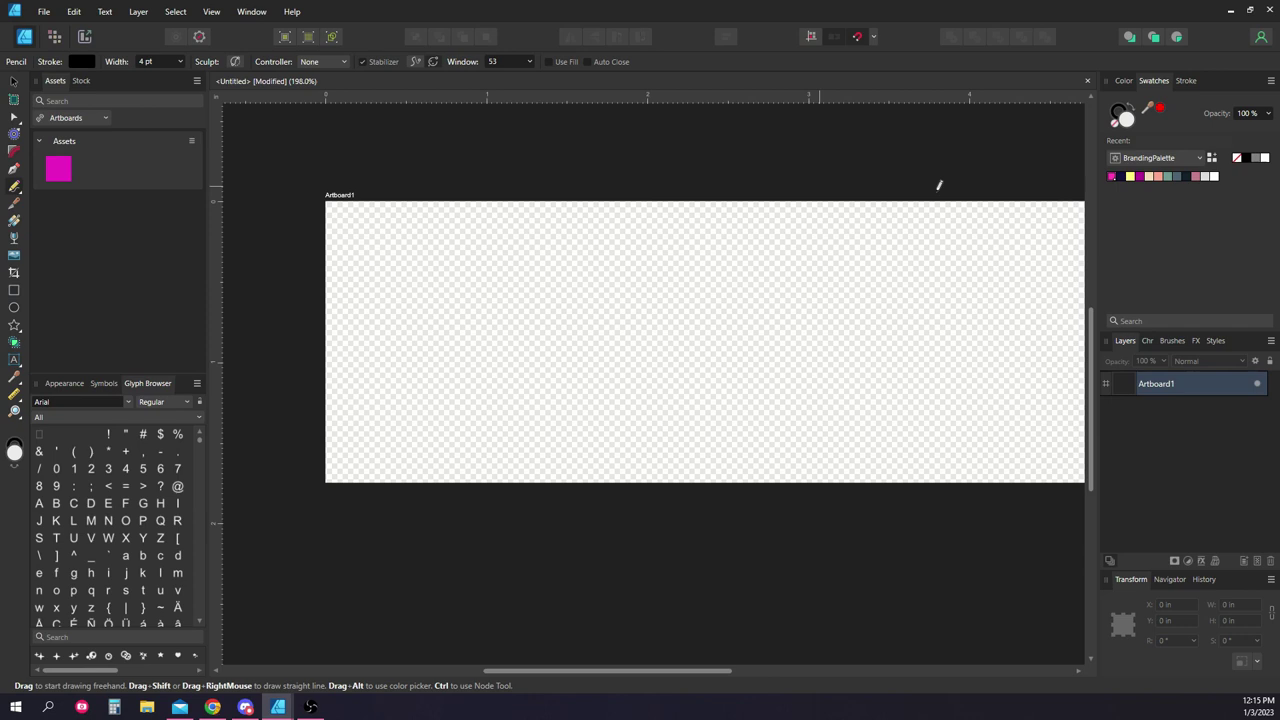
click(1117, 113)
click(1111, 177)
mouse_move(536, 362)
mouse_down()
mouse_move(410, 236)
mouse_move(390, 247)
mouse_move(373, 307)
mouse_move(401, 444)
mouse_up()
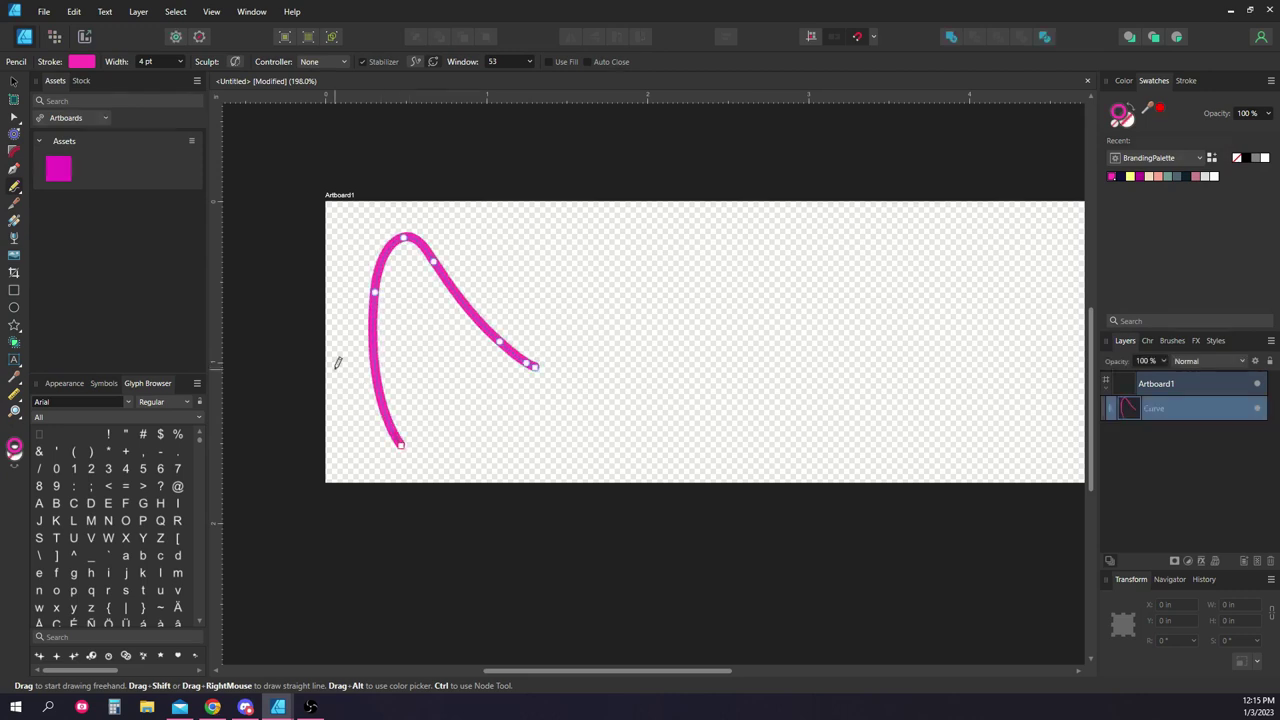
Edit the curve's nodes to bend its right end downward into a short hook, with the end node near X 1.09 in, Y 1 in.
scroll(296, 364, down, 2)
scroll(283, 361, up, 2)
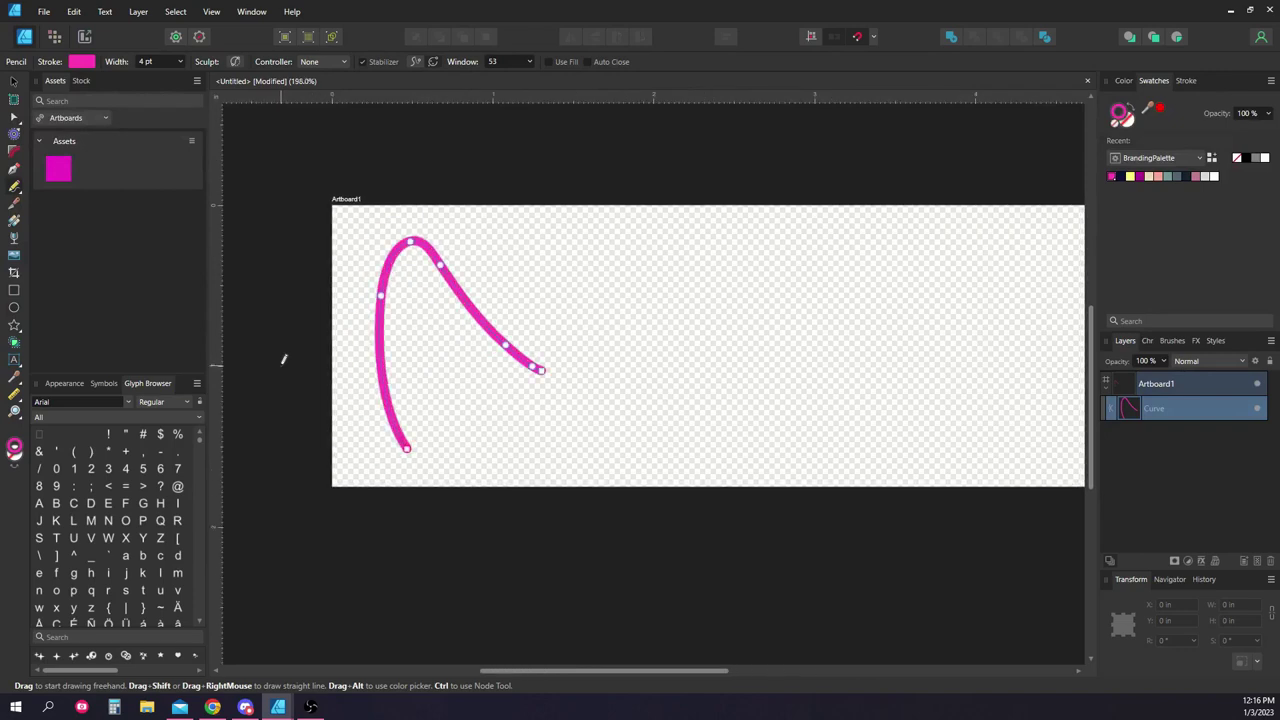
scroll(283, 360, down, 1)
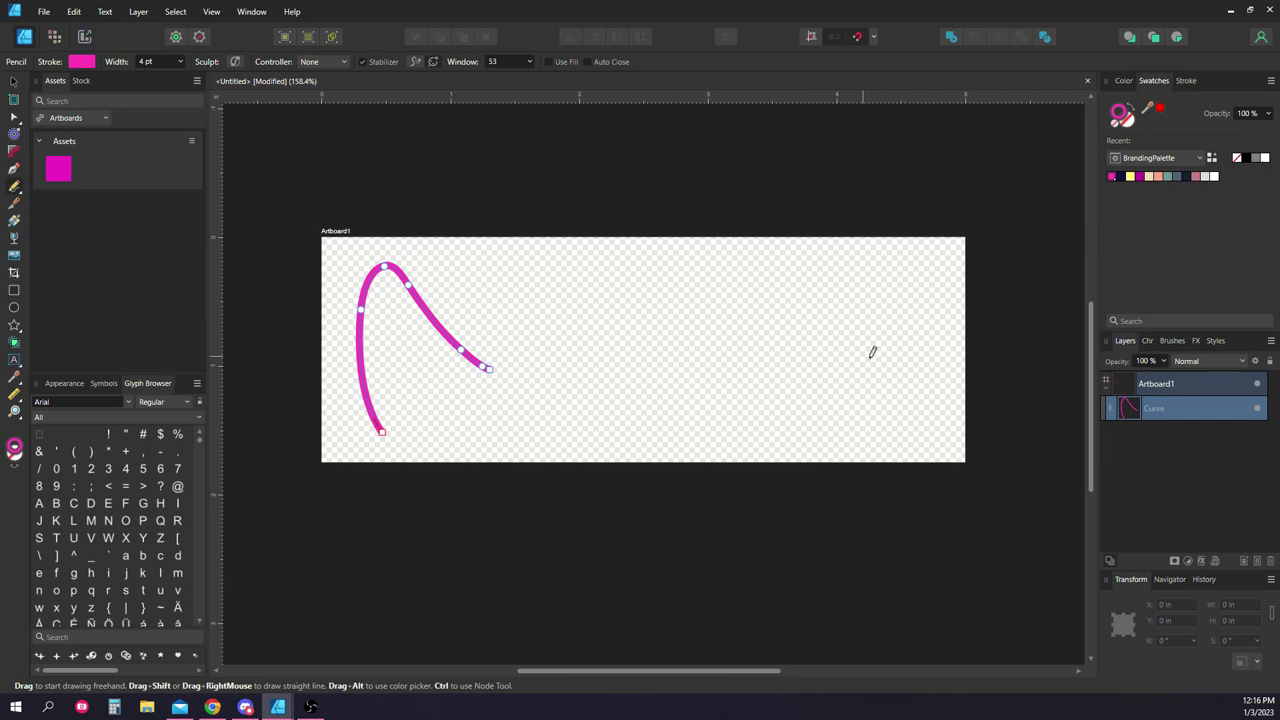
scroll(326, 300, up, 3)
key(v)
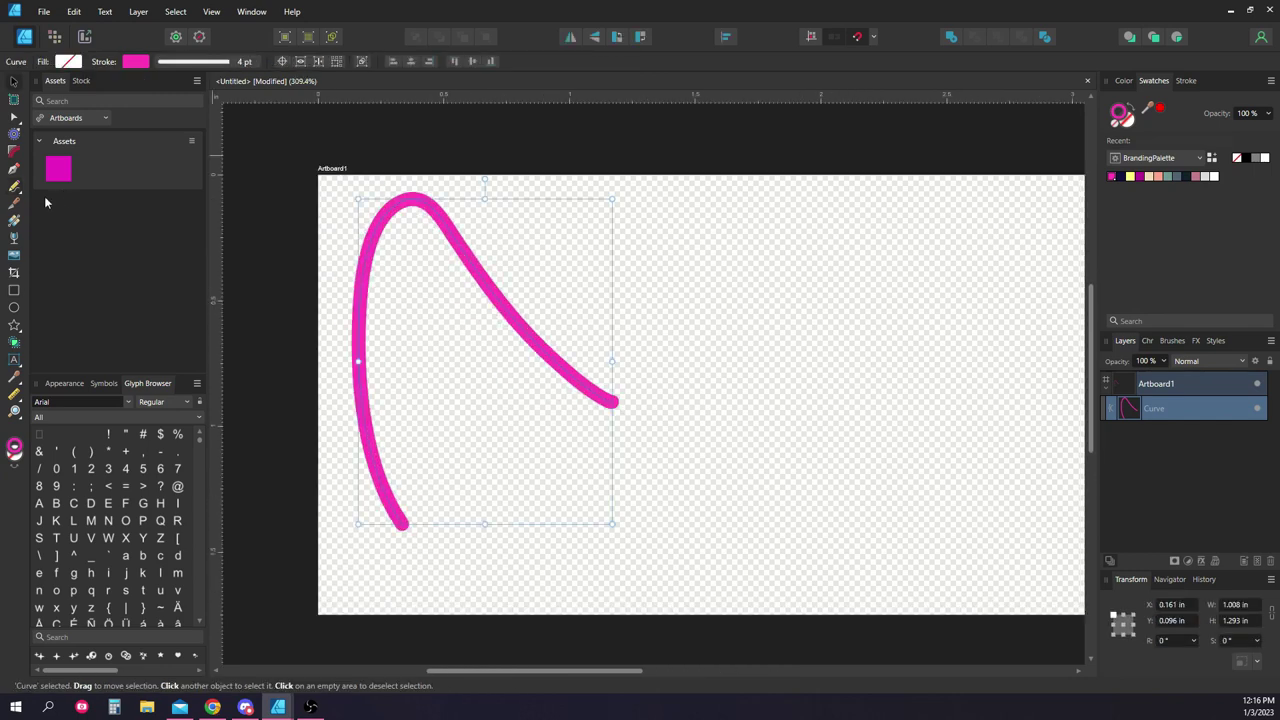
click(14, 168)
click(14, 118)
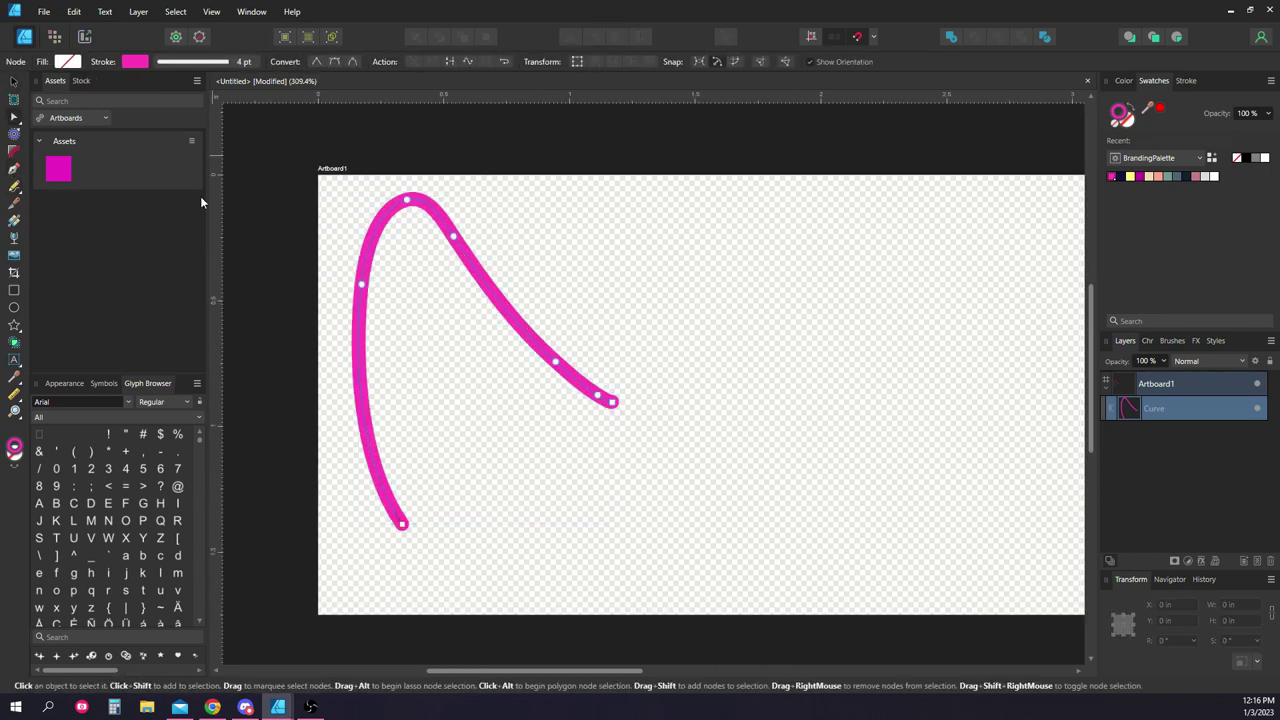
drag(613, 402, 601, 422)
scroll(601, 422, up, 5)
drag(590, 341, 593, 371)
scroll(478, 397, down, 3)
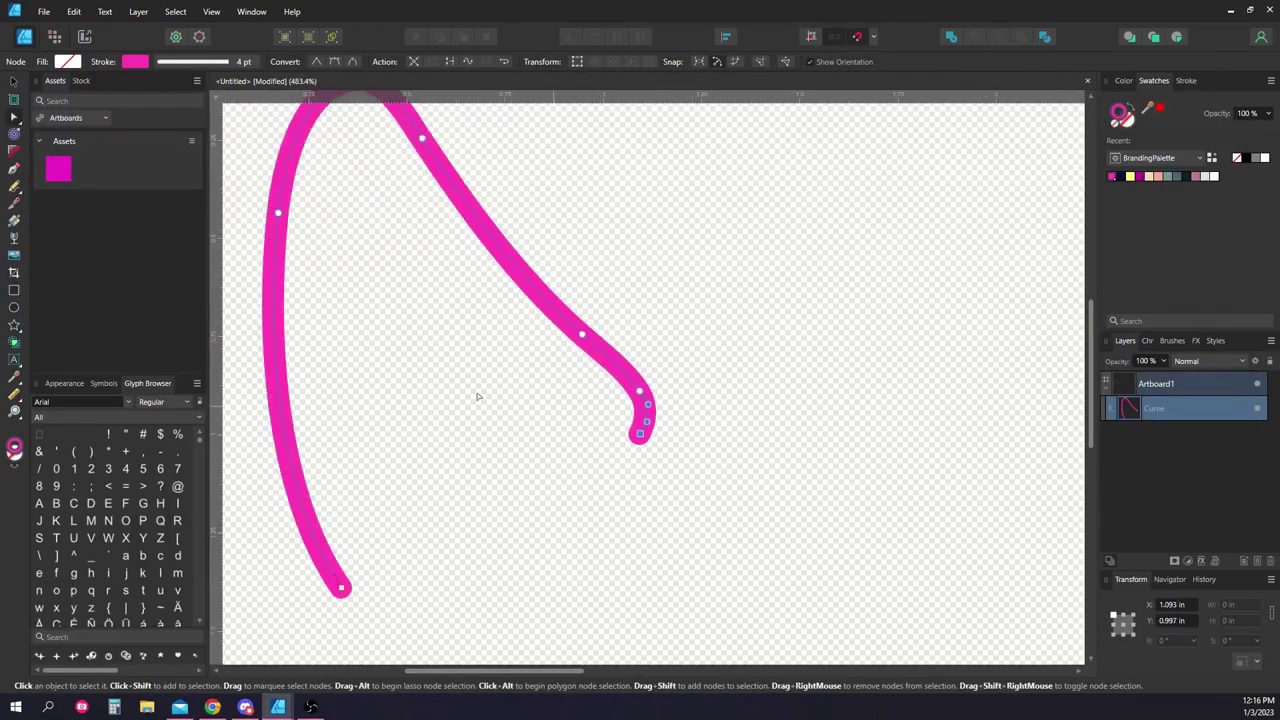
Move the curve's lower-left end node slightly down and pull its handle outward to round the lower left side.
click(341, 591)
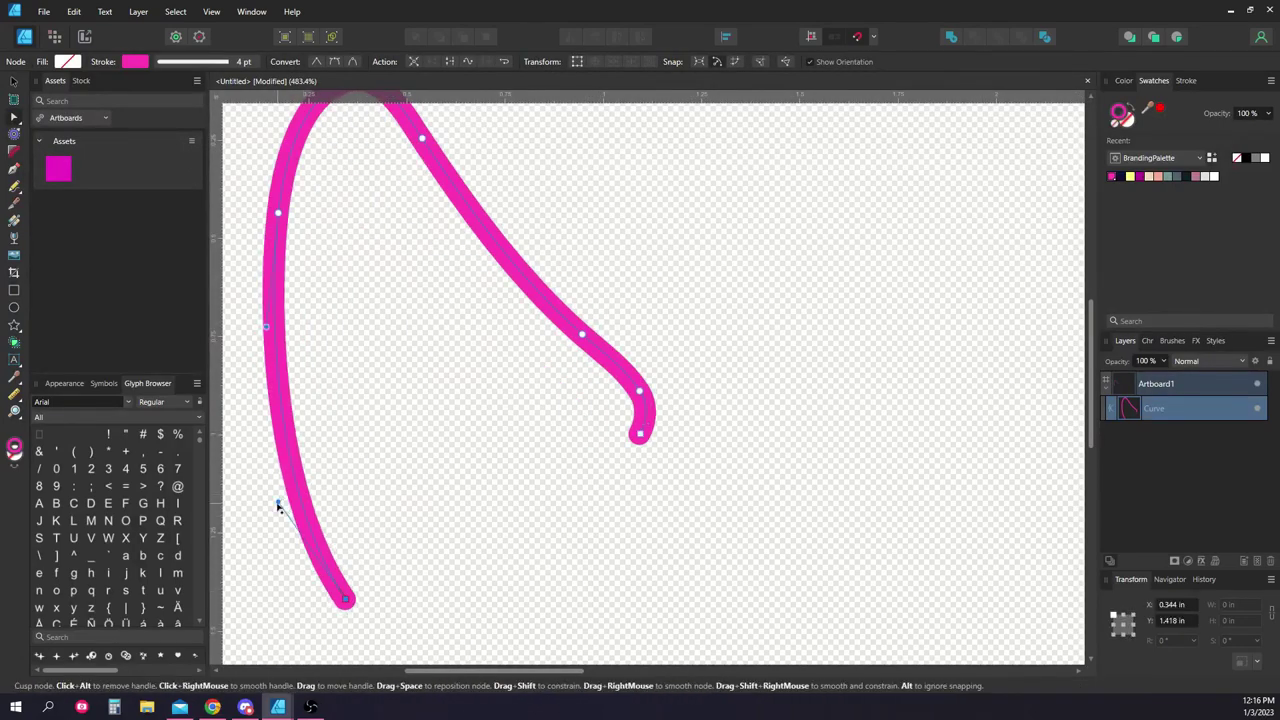
drag(278, 505, 260, 523)
scroll(528, 305, down, 1)
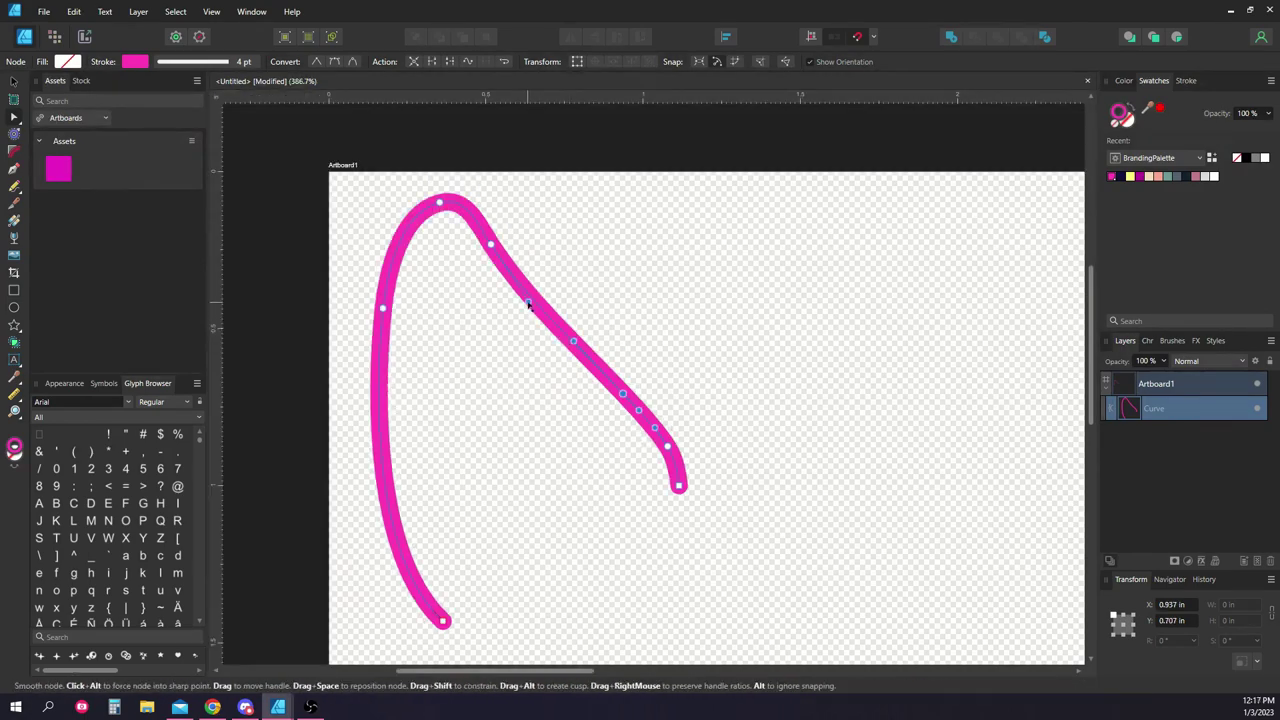
Straighten the curve's right slope with its node handles and shift the upper-left side node to about X 0.18 in, Y 0.437 in.
drag(528, 303, 532, 300)
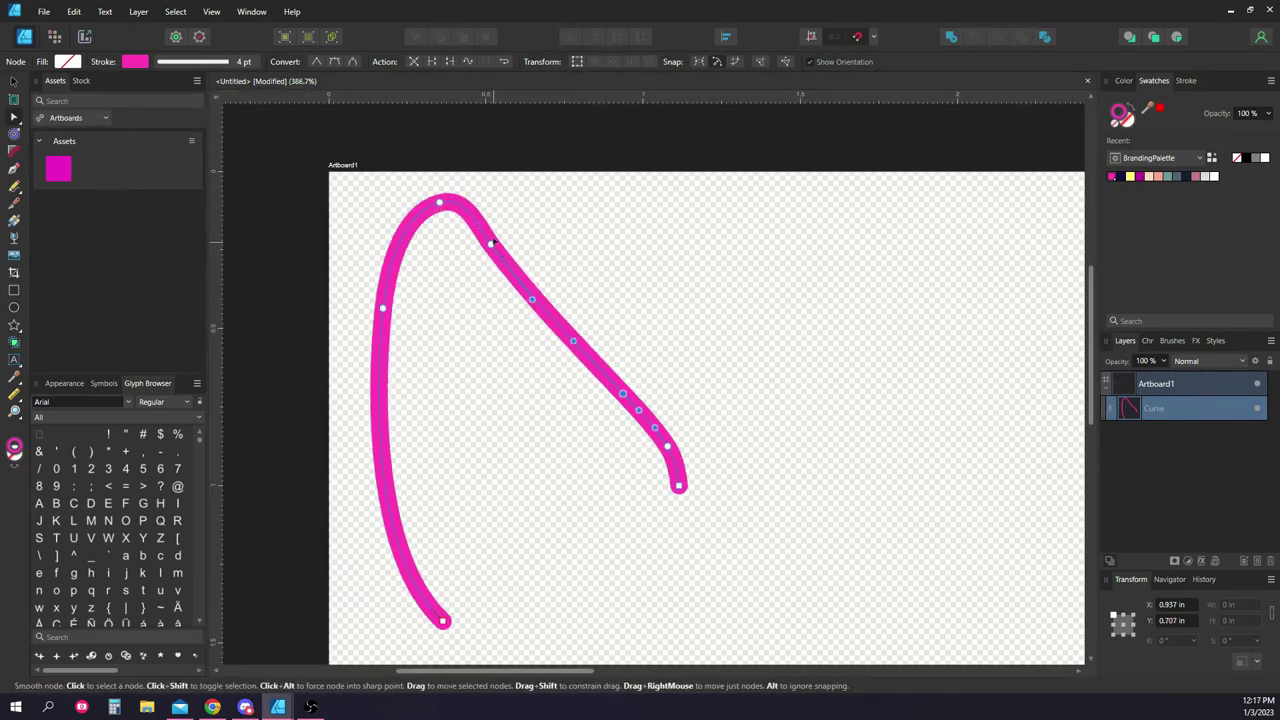
scroll(491, 243, up, 1)
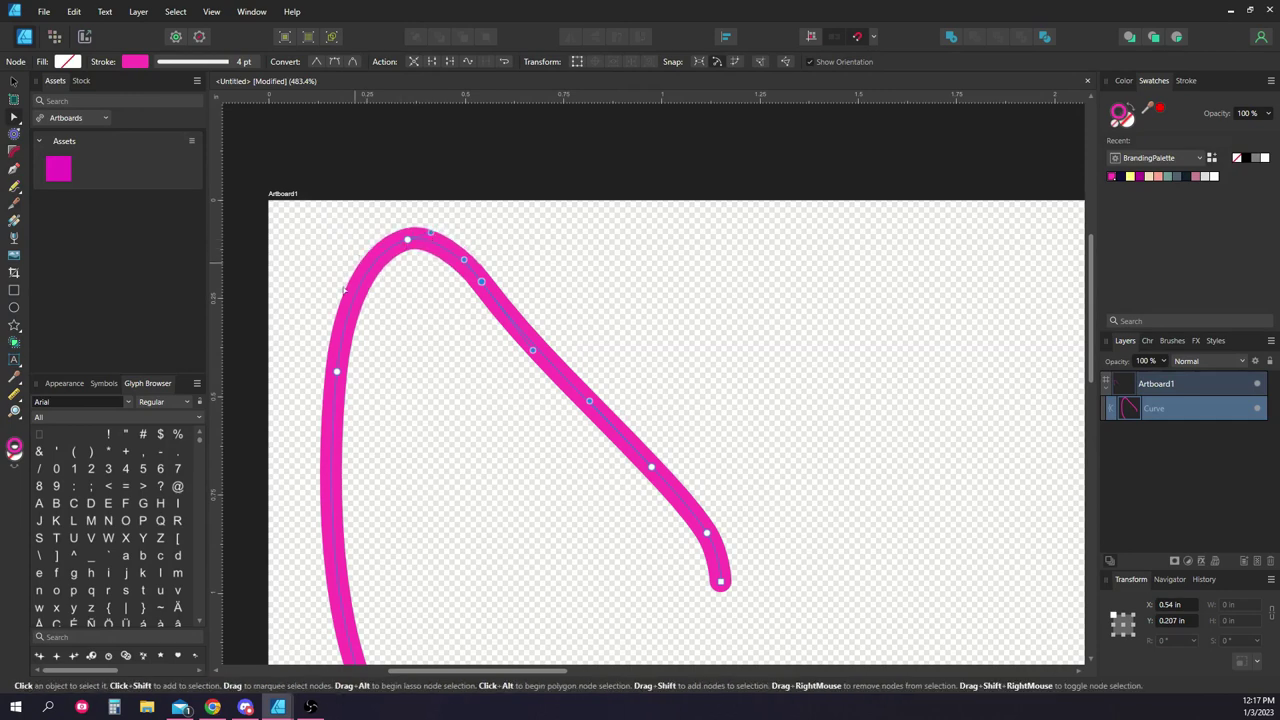
click(337, 372)
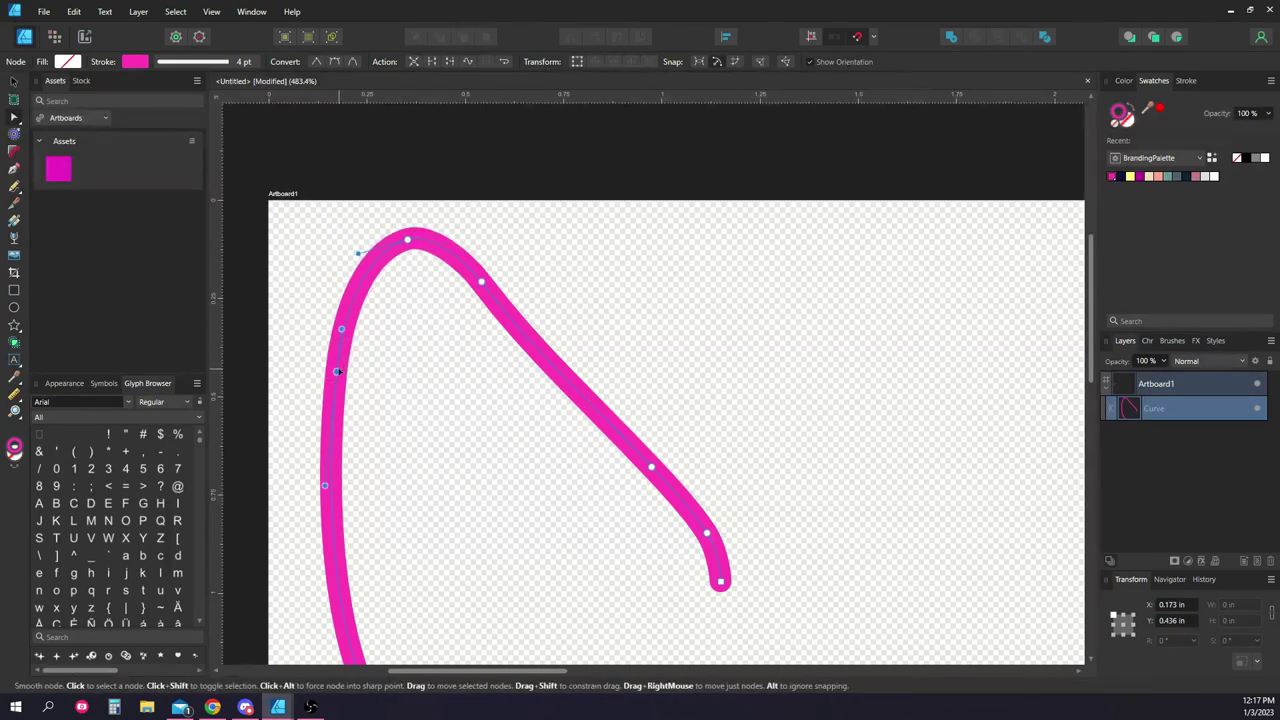
drag(338, 372, 341, 372)
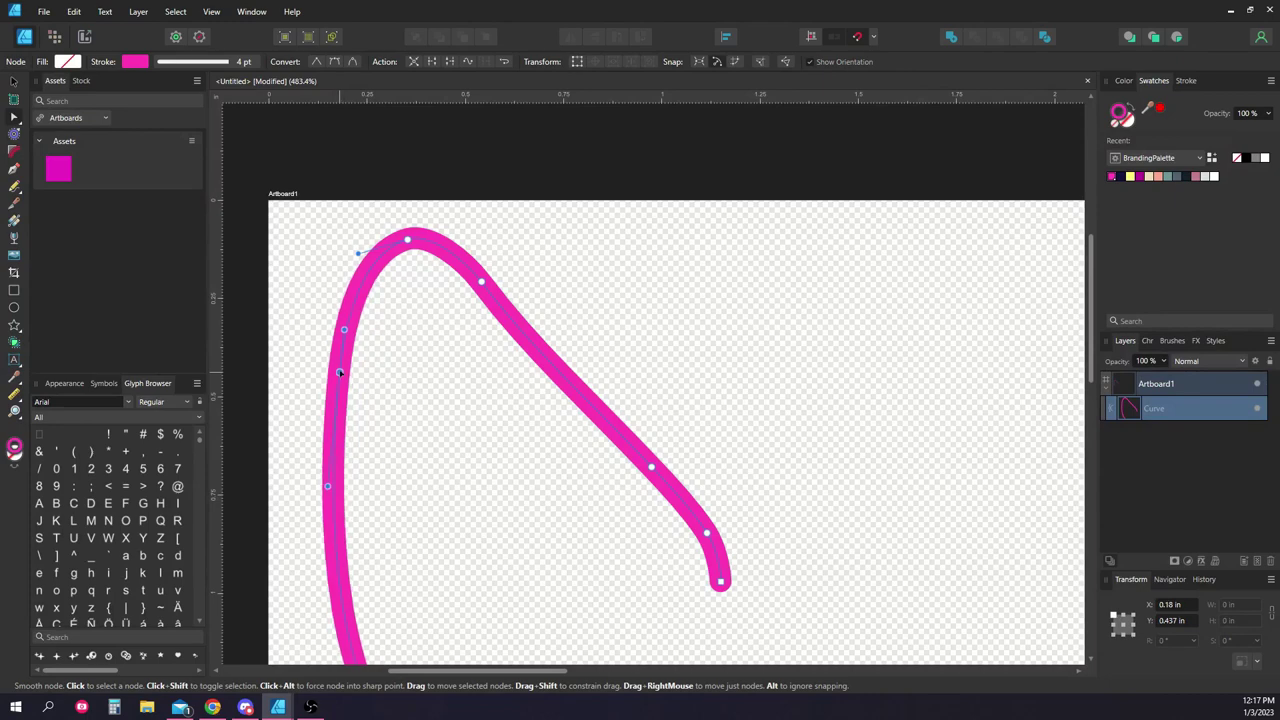
scroll(412, 174, down, 3)
click(589, 194)
click(521, 308)
scroll(455, 417, up, 1)
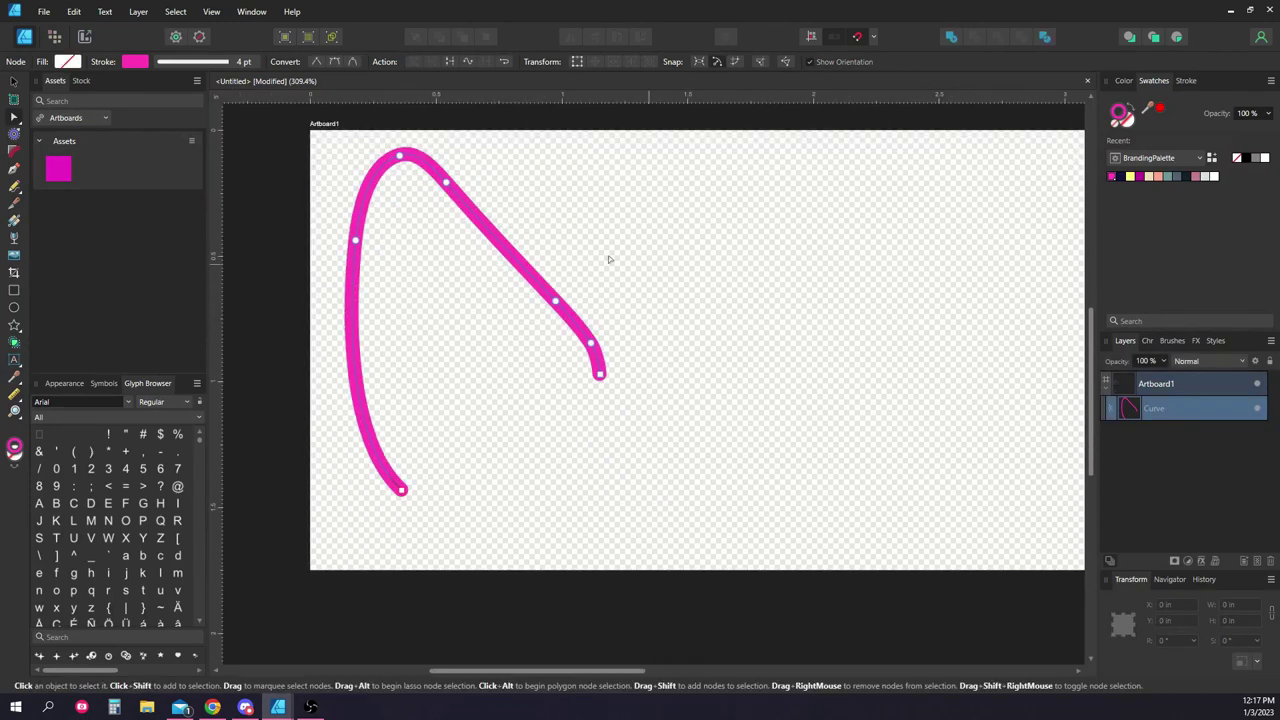
Switch to the Pencil tool in Sculpt mode with the pink curve still selected.
click(14, 186)
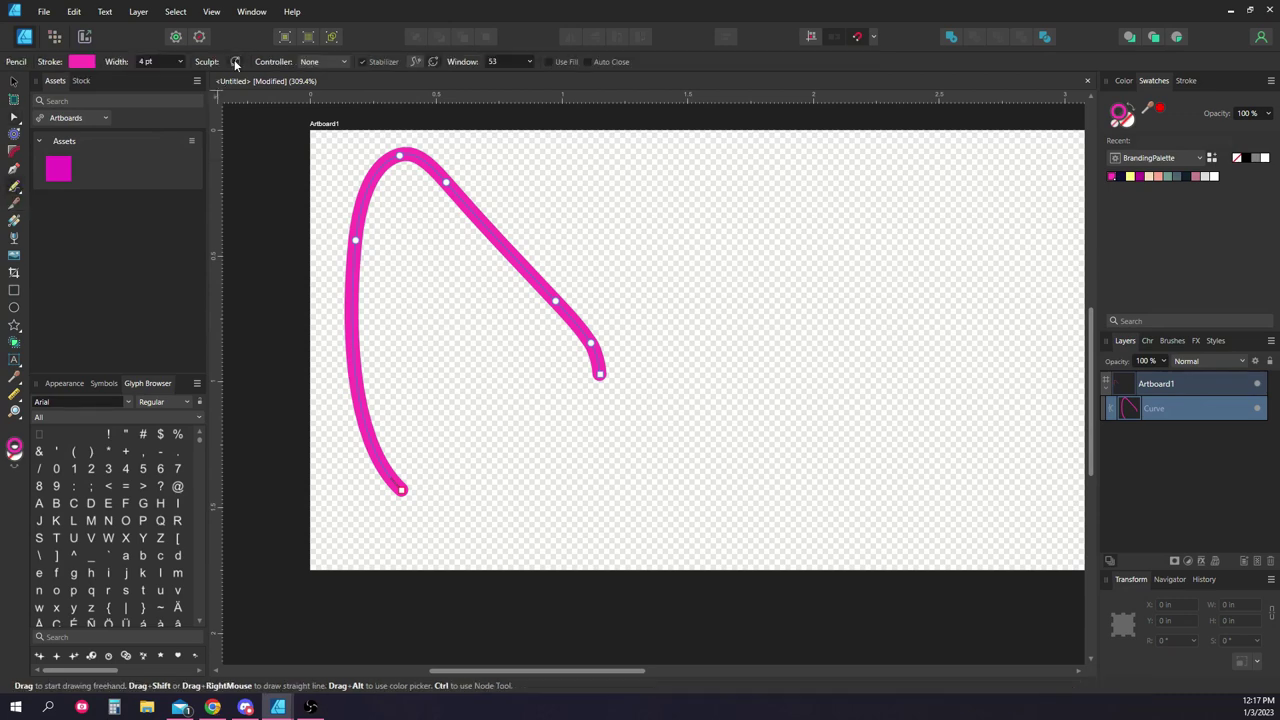
scroll(503, 357, up, 1)
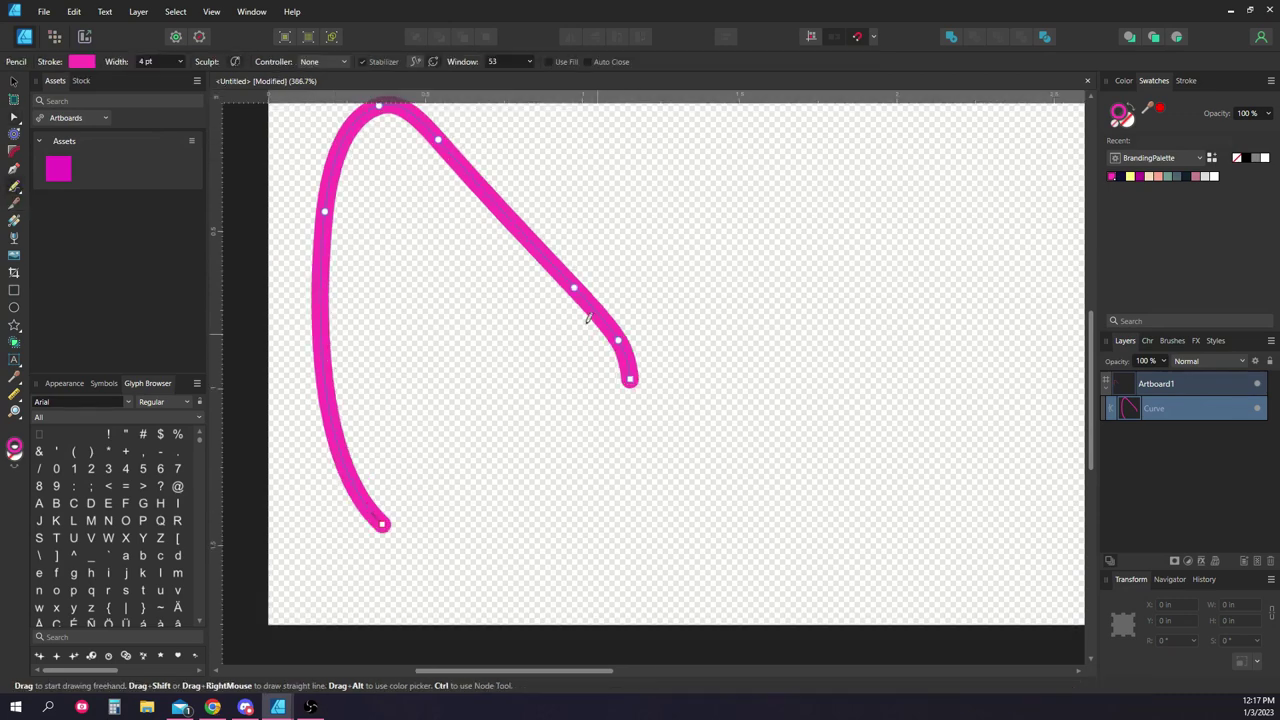
mouse_move(575, 284)
mouse_down()
mouse_move(407, 300)
mouse_move(548, 445)
mouse_up()
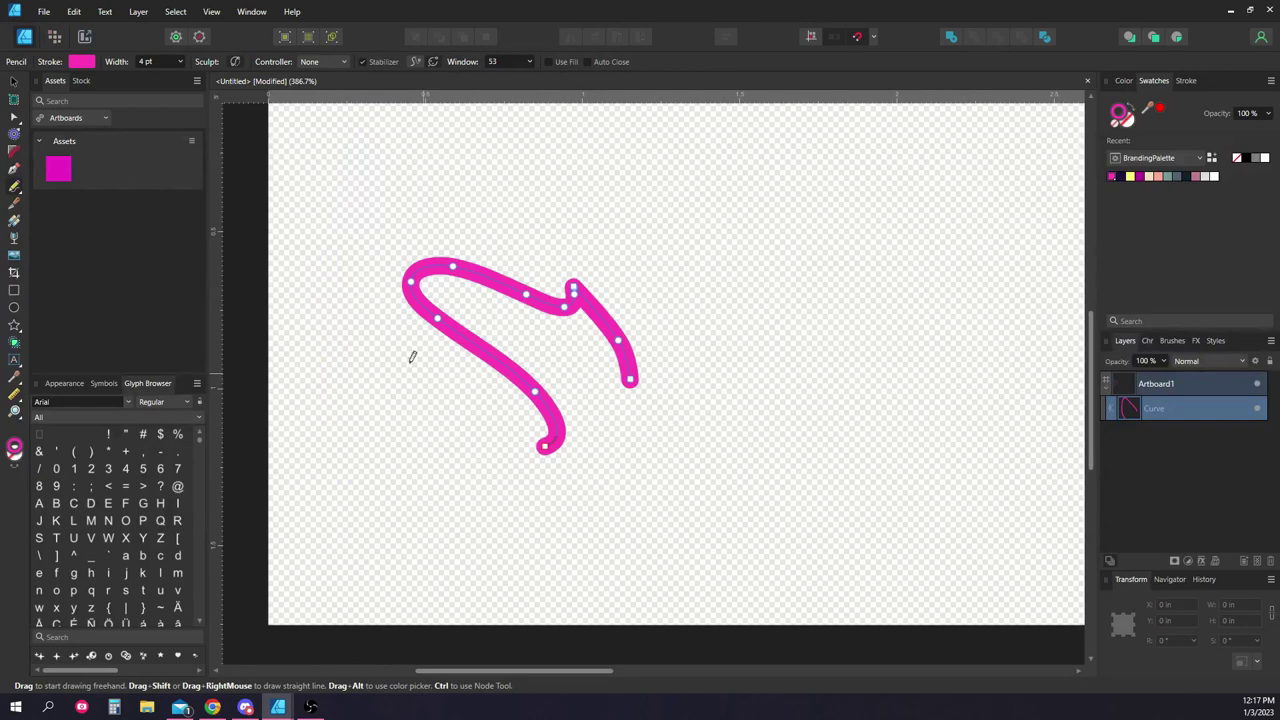
key(ctrl+z)
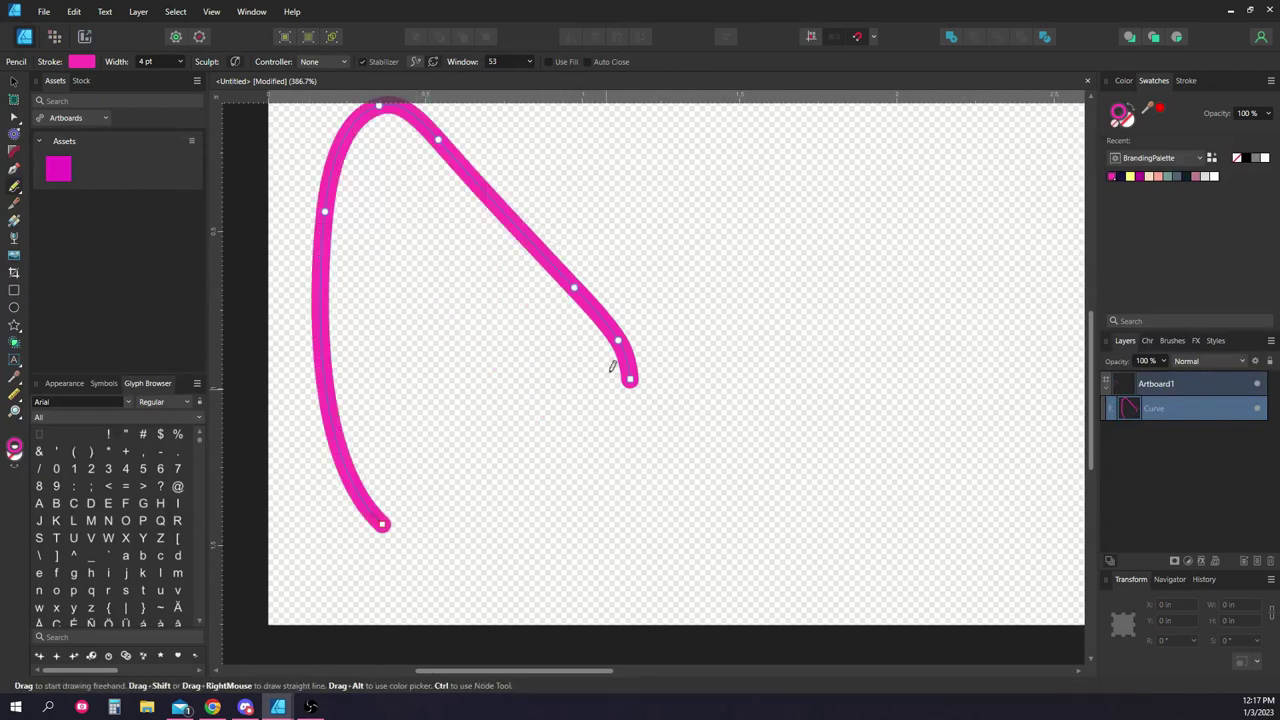
mouse_move(618, 332)
mouse_down()
mouse_move(480, 491)
mouse_move(429, 449)
mouse_up()
key(ctrl+z)
Sculpt a rounded lower stroke between the curve's right end and lower-left end, joining it into a closed outline.
mouse_move(630, 379)
mouse_down()
mouse_move(586, 451)
mouse_move(473, 514)
mouse_up()
mouse_move(440, 533)
mouse_down()
mouse_move(522, 540)
mouse_move(612, 500)
mouse_move(688, 388)
mouse_up()
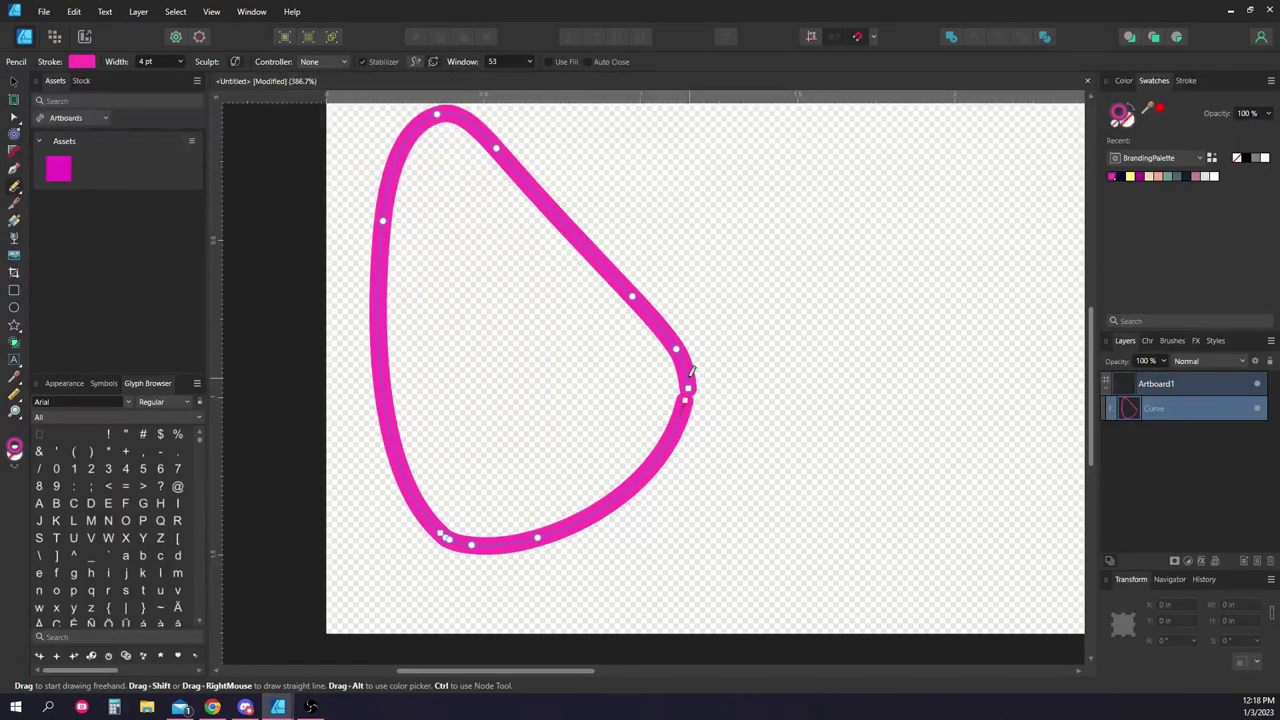
Smooth the join on the outline's right side by moving its node to about X 1.148 in, Y 0.972 in.
scroll(690, 373, up, 5)
key(a)
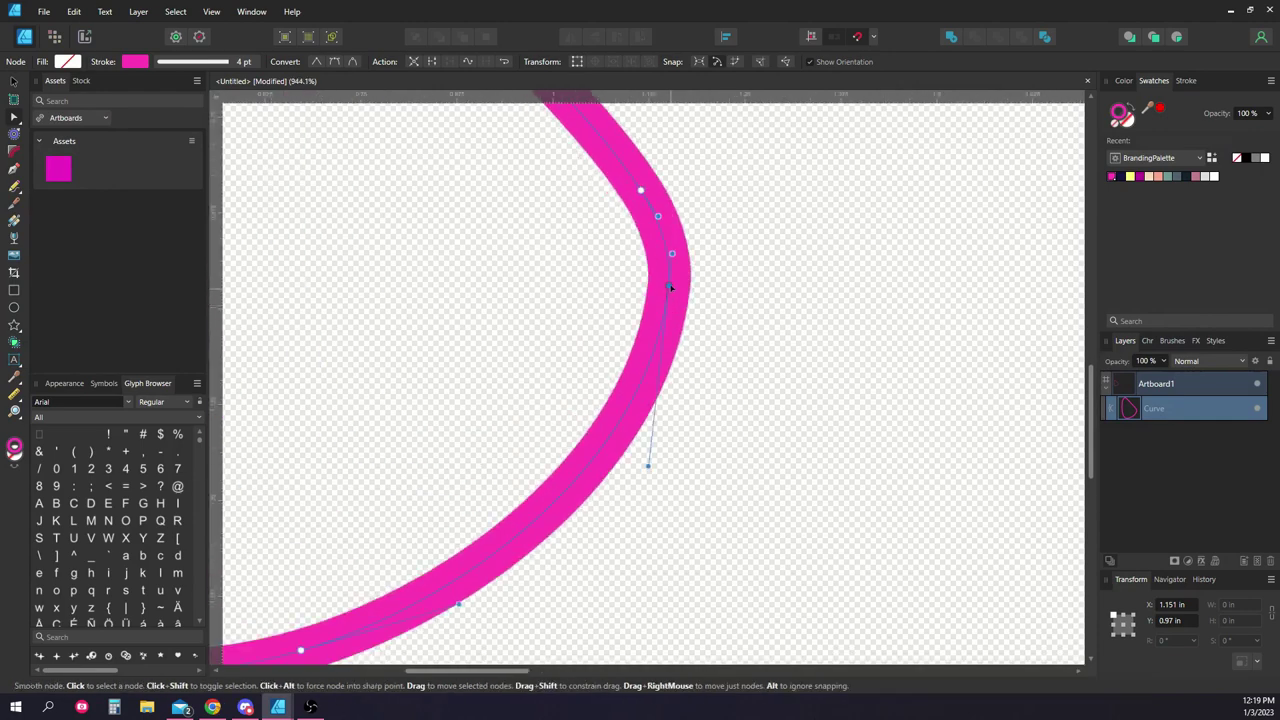
drag(670, 288, 667, 290)
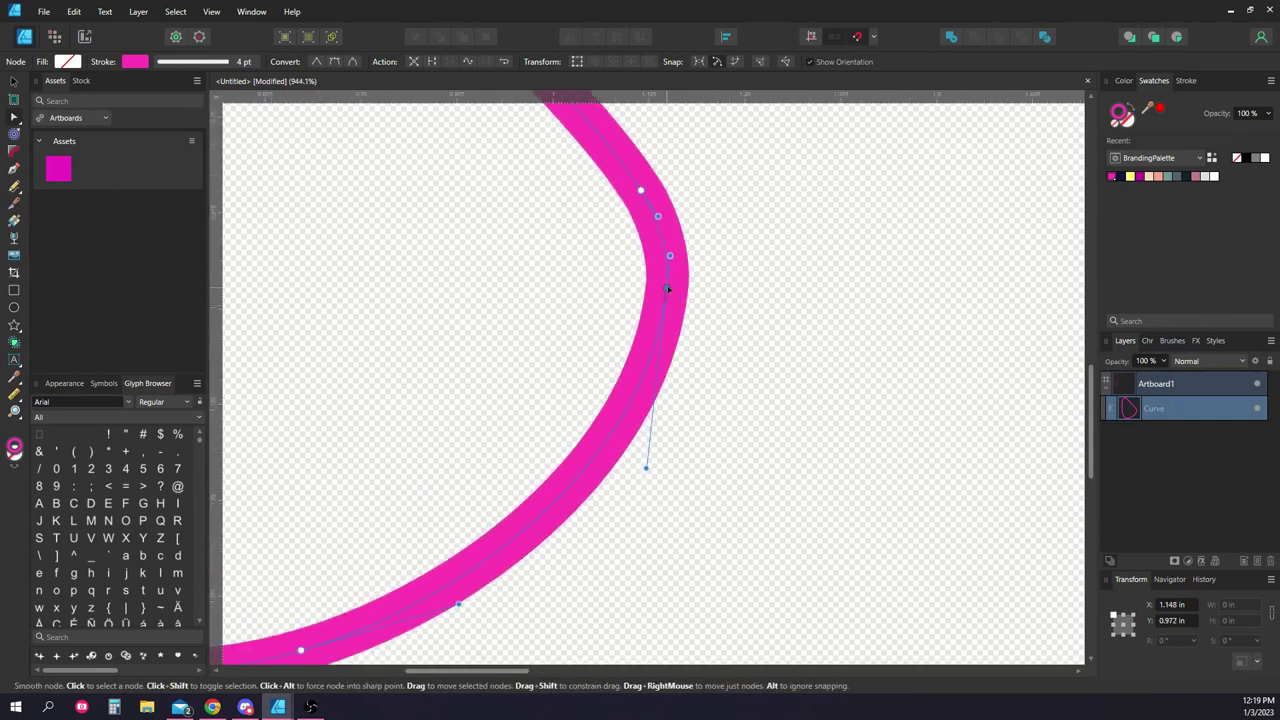
Fill the closed outline with the pink palette swatch and deselect it.
scroll(667, 289, down, 8)
click(1111, 176)
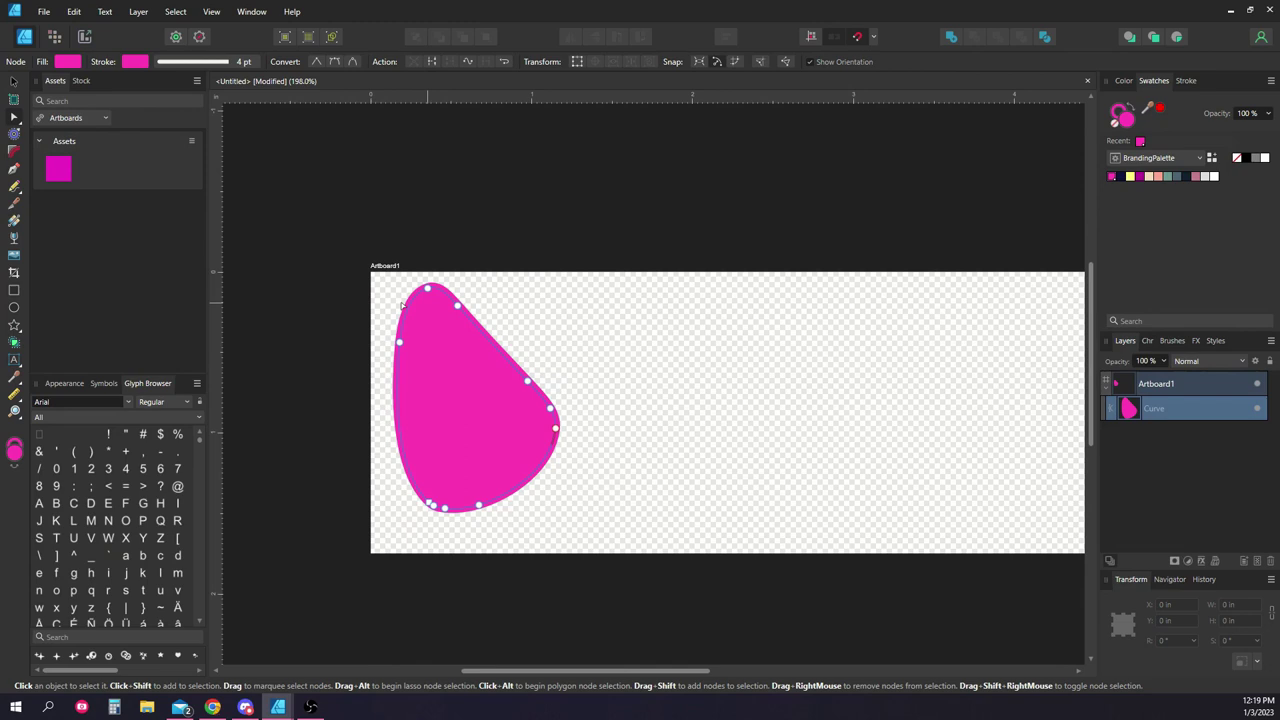
click(345, 272)
scroll(340, 363, down, 2)
scroll(340, 363, up, 3)
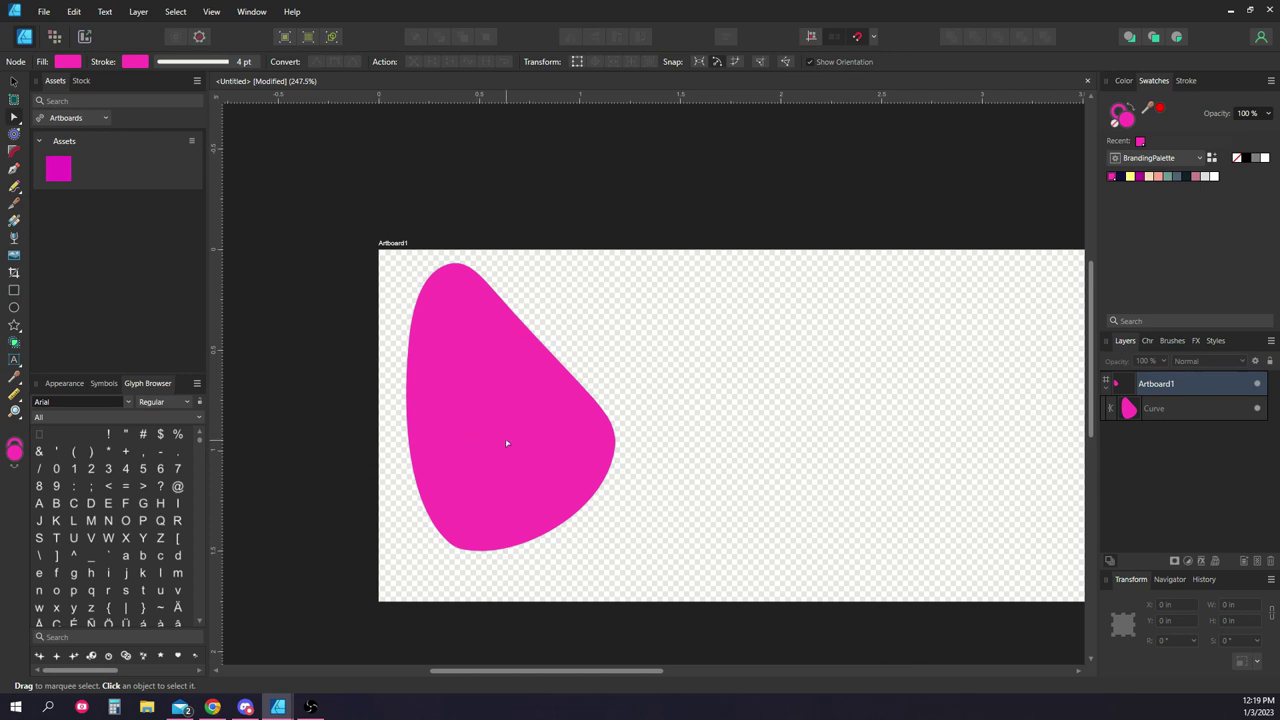
Draw three small white oval seeds on the upper-left part of the pink shape with the Pencil tool.
click(1174, 409)
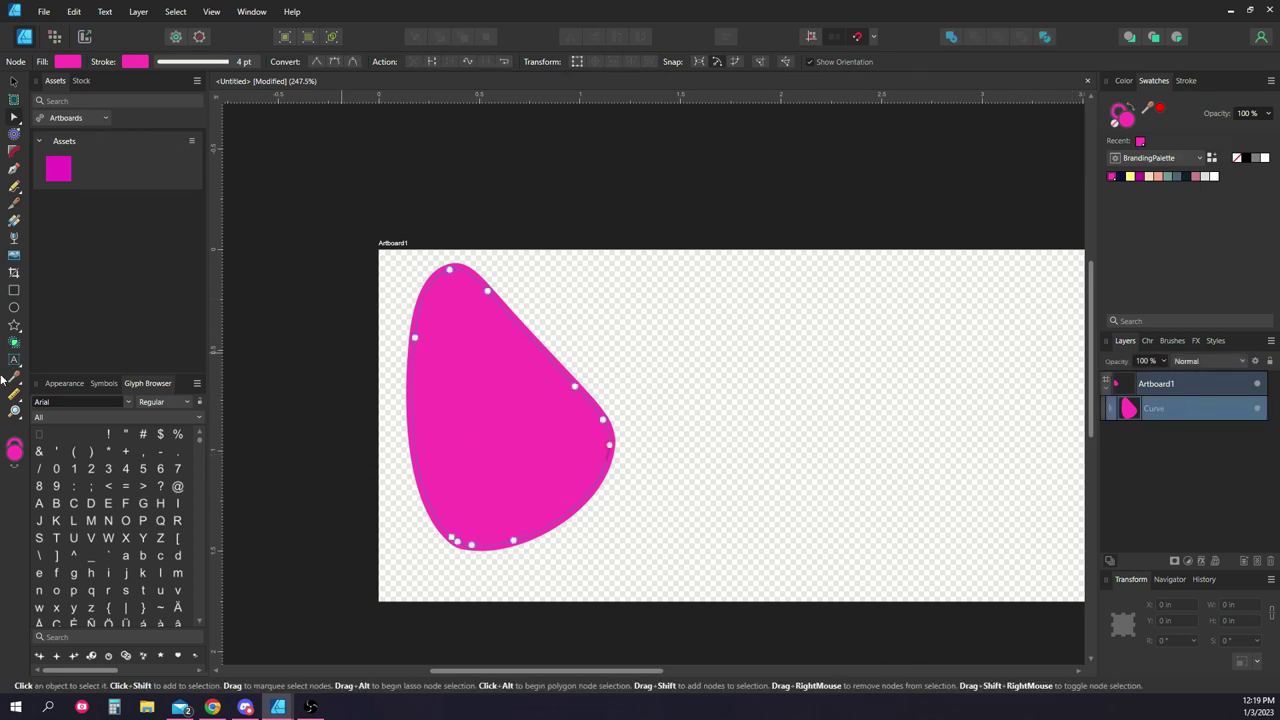
click(15, 188)
scroll(450, 330, up, 3)
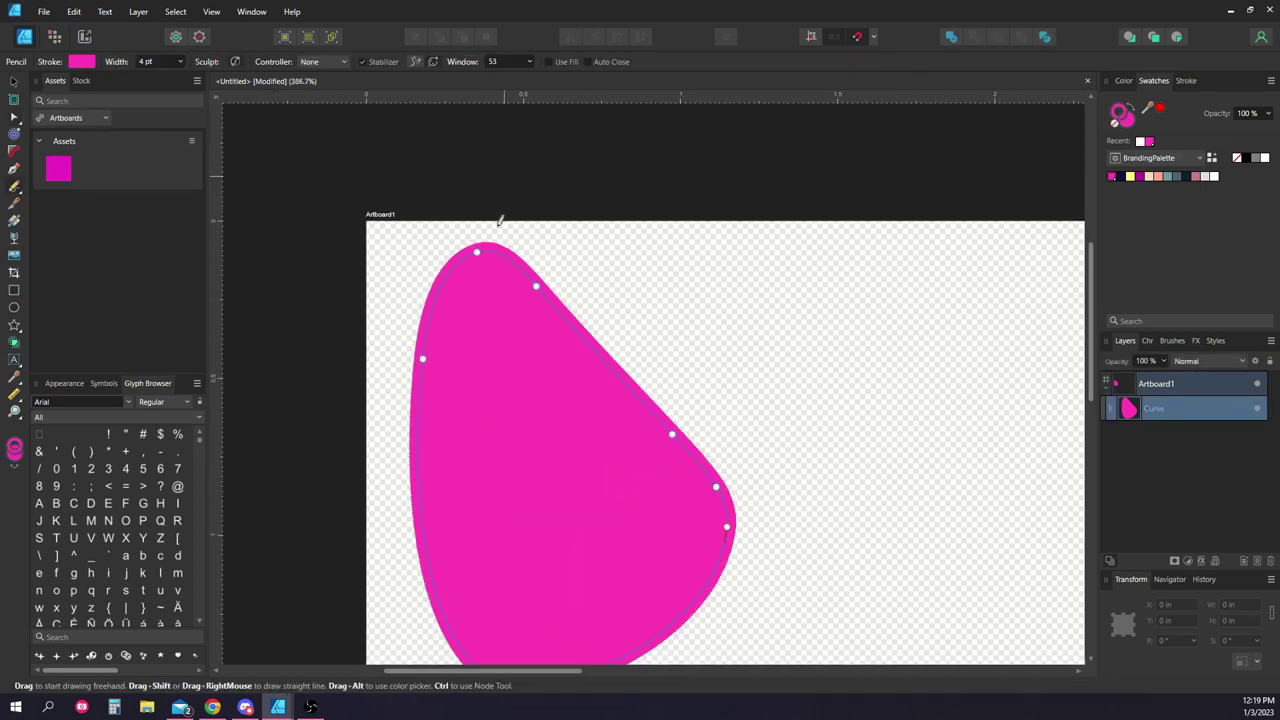
mouse_move(451, 330)
mouse_down()
mouse_move(434, 404)
mouse_move(452, 435)
mouse_move(471, 398)
mouse_move(449, 329)
mouse_move(416, 351)
mouse_move(409, 409)
mouse_move(427, 404)
mouse_move(424, 350)
mouse_up()
scroll(420, 345, down, 2)
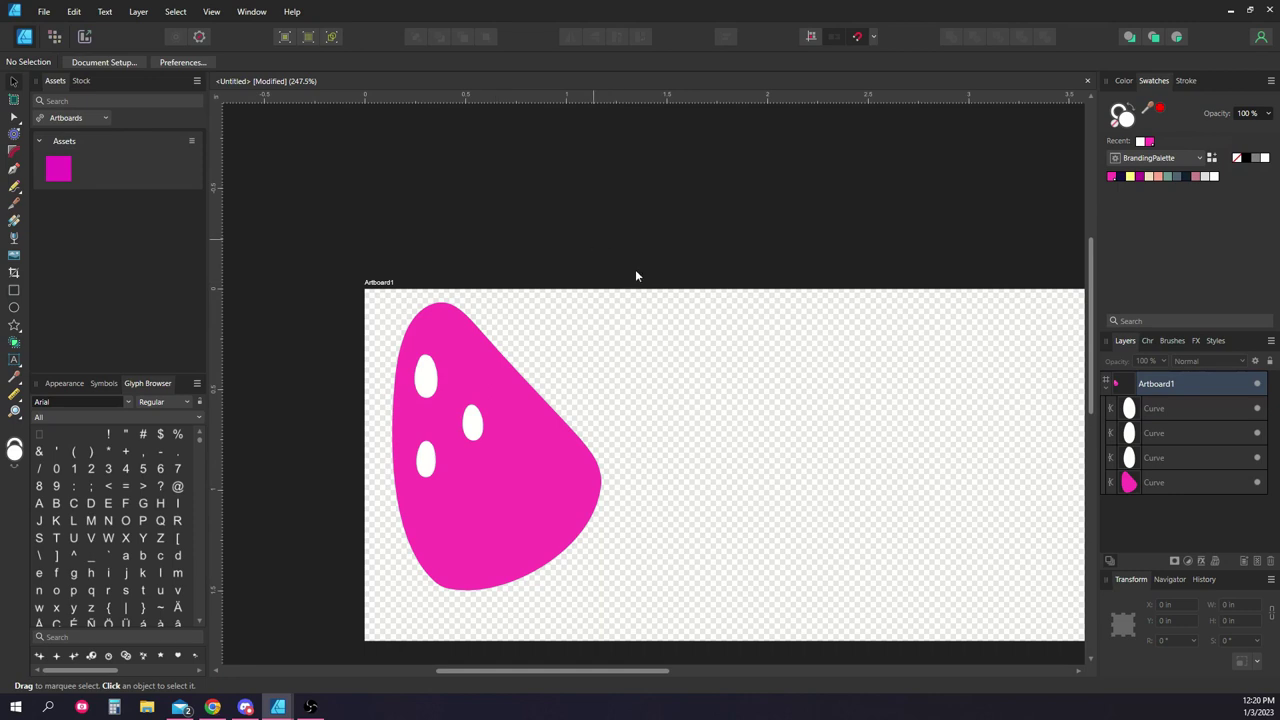
scroll(661, 355, up, 1)
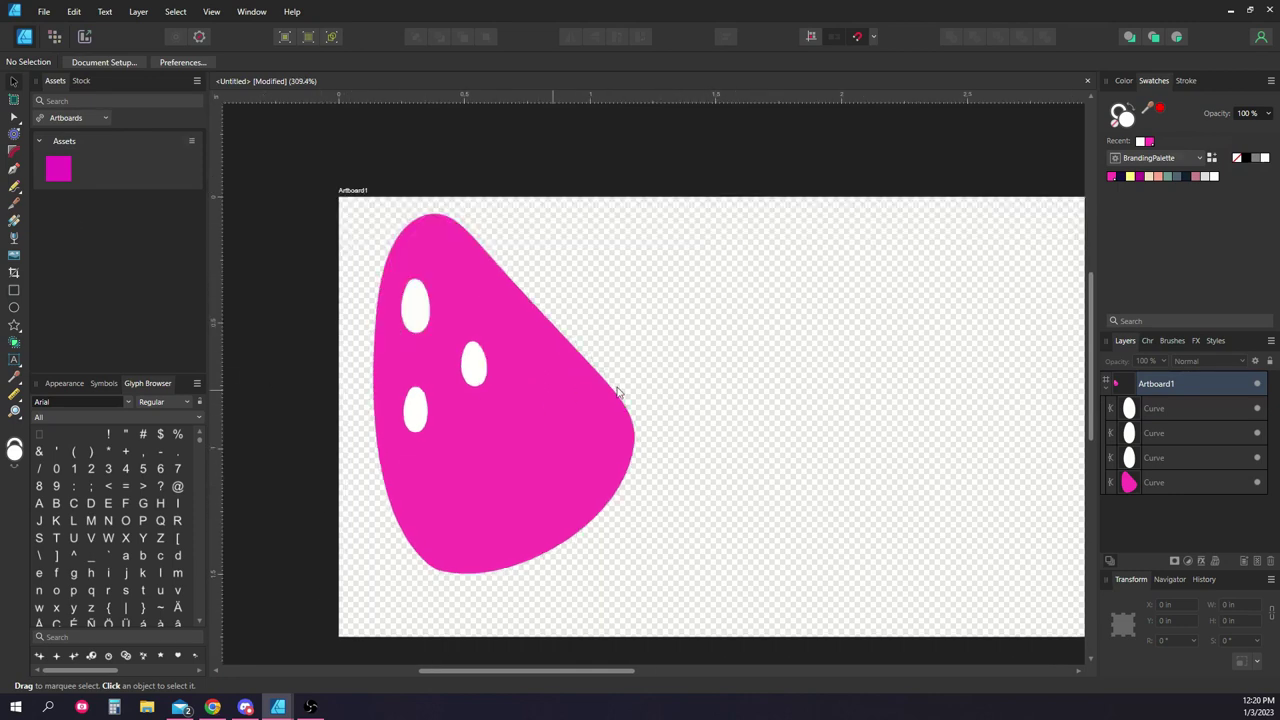
Draw a green ellipse about 0.358 × 0.35 in at the pink shape's bottom edge and place it behind all the curves.
click(13, 309)
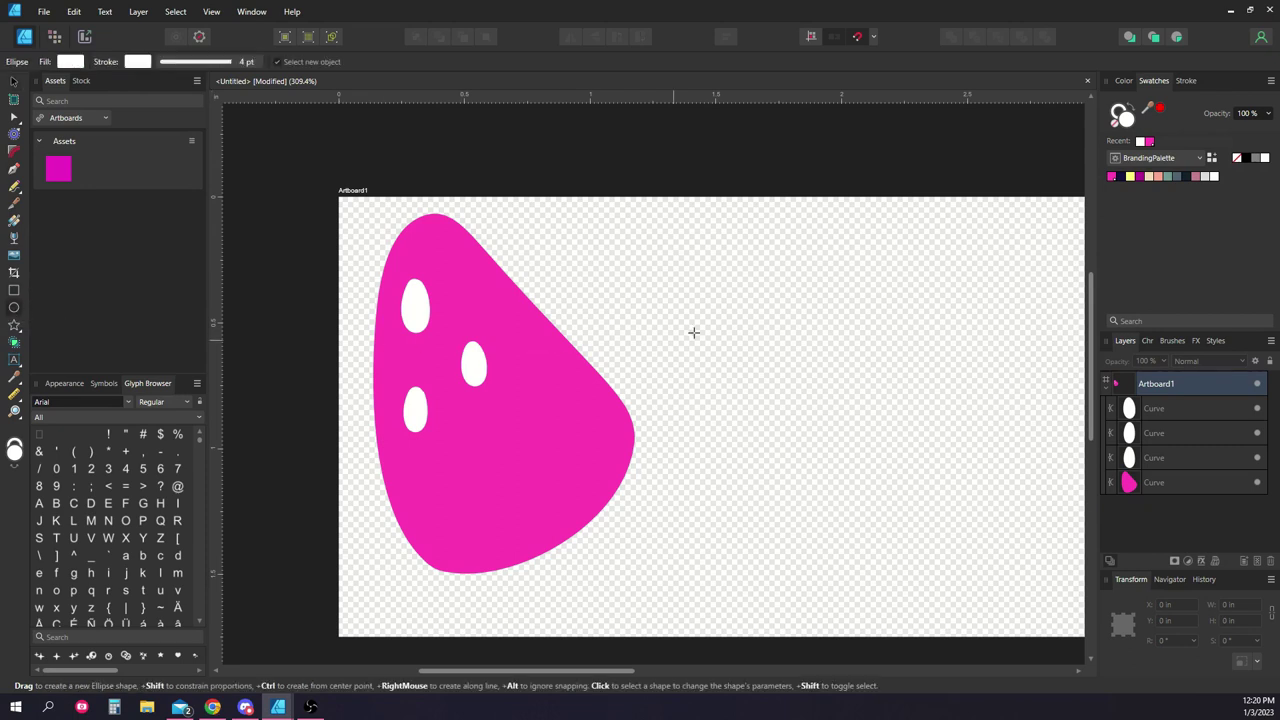
mouse_move(766, 296)
mouse_down()
mouse_move(850, 388)
mouse_move(874, 394)
mouse_move(856, 385)
mouse_up()
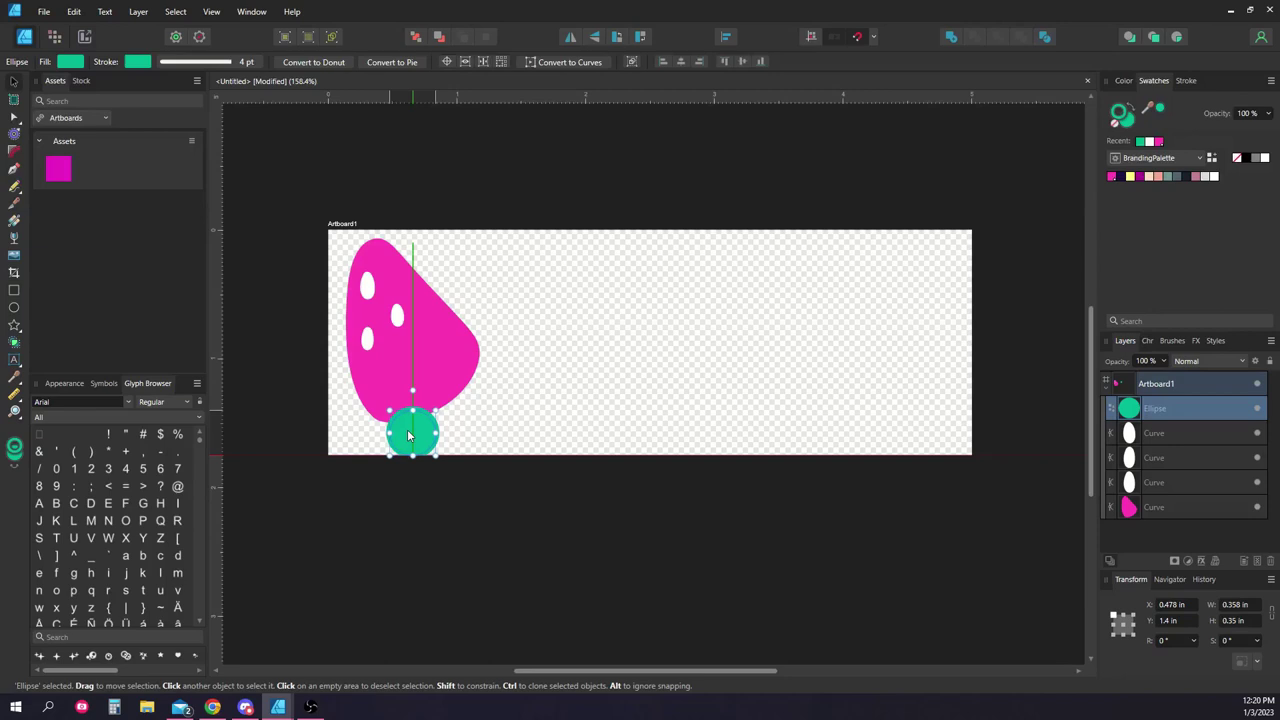
mouse_move(394, 439)
mouse_down()
mouse_move(366, 425)
mouse_move(491, 332)
mouse_move(395, 433)
mouse_move(337, 408)
mouse_move(514, 405)
mouse_move(378, 430)
mouse_move(352, 421)
mouse_move(389, 432)
mouse_move(481, 375)
mouse_move(462, 352)
mouse_move(412, 430)
mouse_up()
drag(1168, 490, 1170, 514)
Stretch the green ellipse to about 0.355 × 0.386 in, rotated about 34.3°, and place it behind the pink shape's lower-right edge.
scroll(386, 393, up, 2)
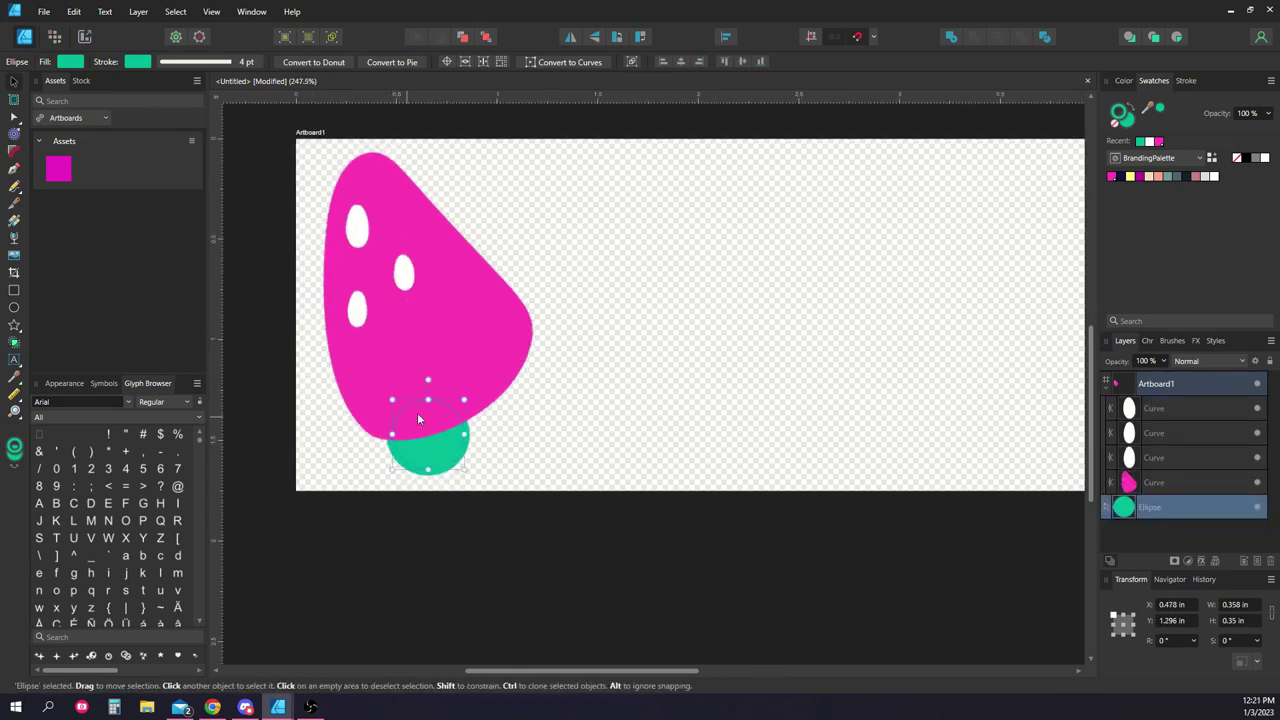
drag(429, 472, 460, 440)
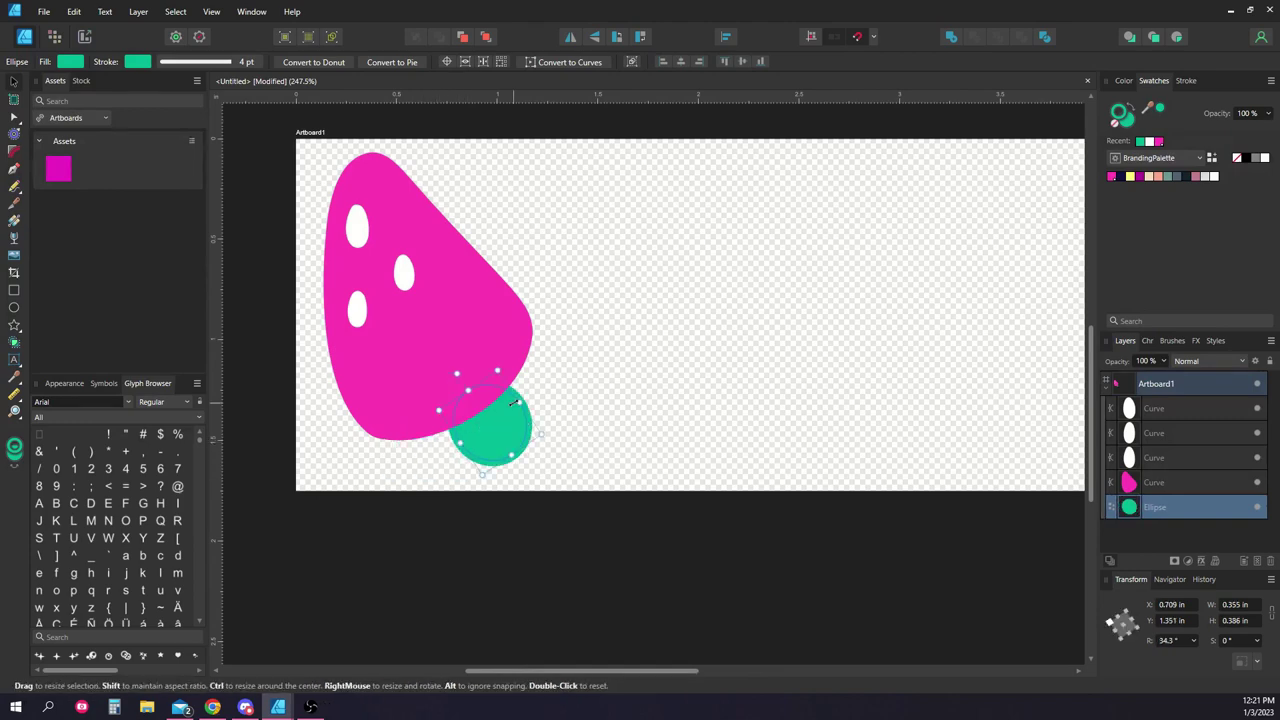
Duplicate the green ellipse around the pink shape's bottom and lower-left edge, rotating each copy to follow the outline.
key(ctrl+j)
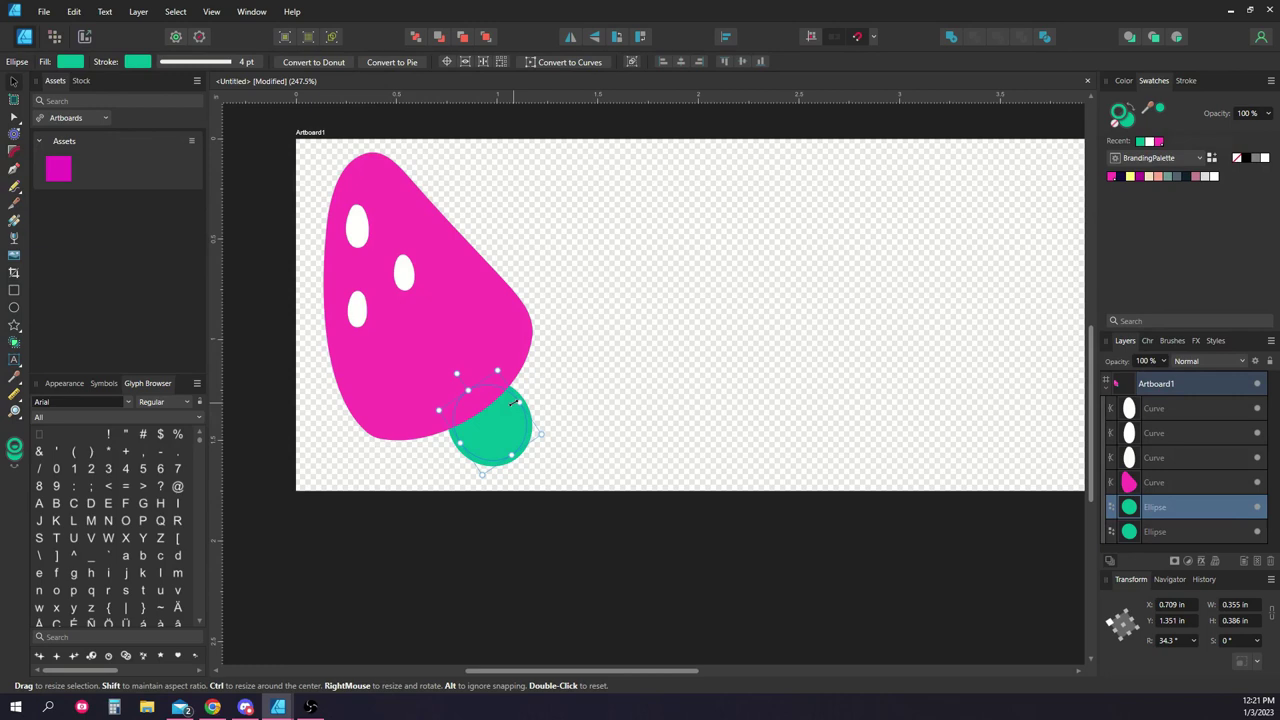
drag(509, 415, 438, 447)
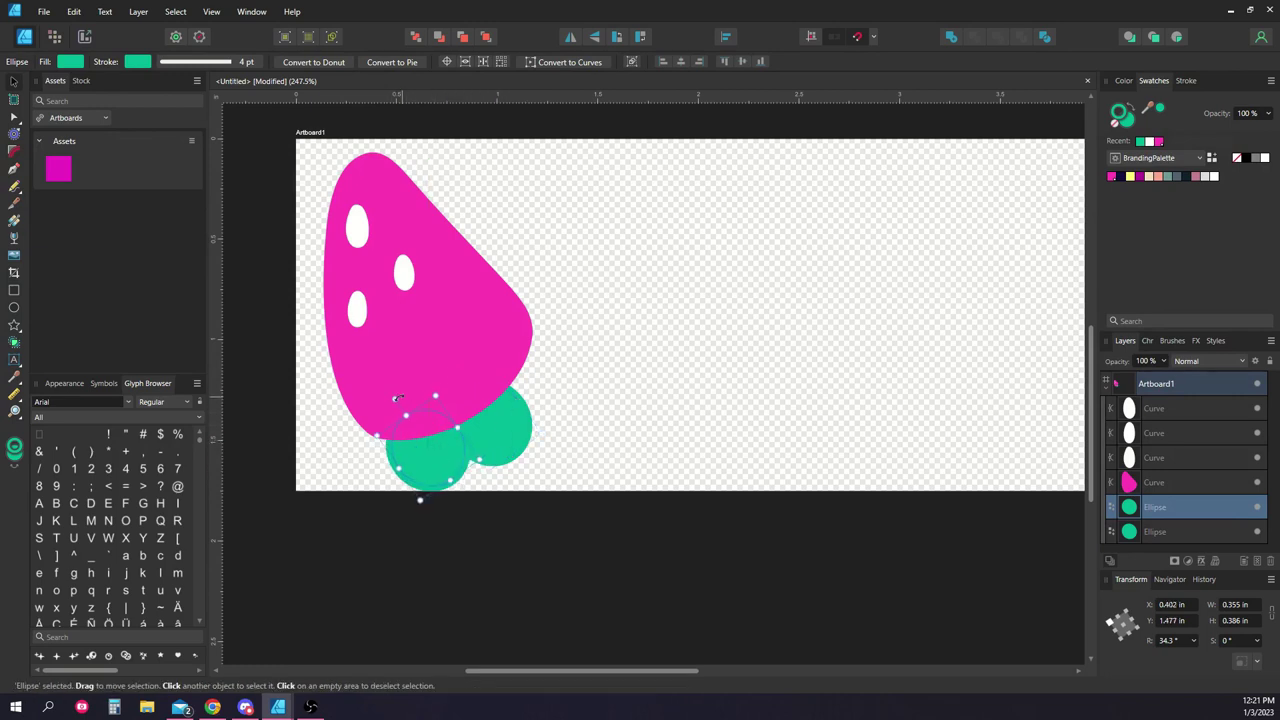
drag(395, 399, 422, 389)
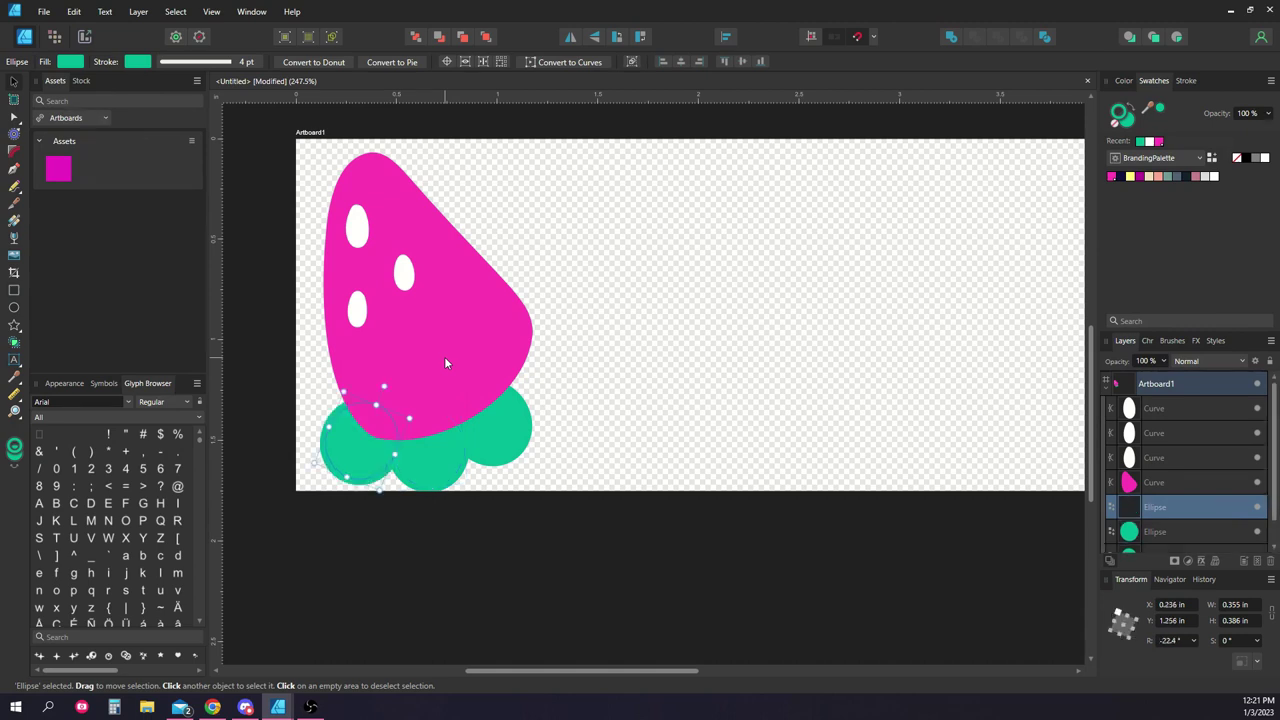
key(ctrl+j)
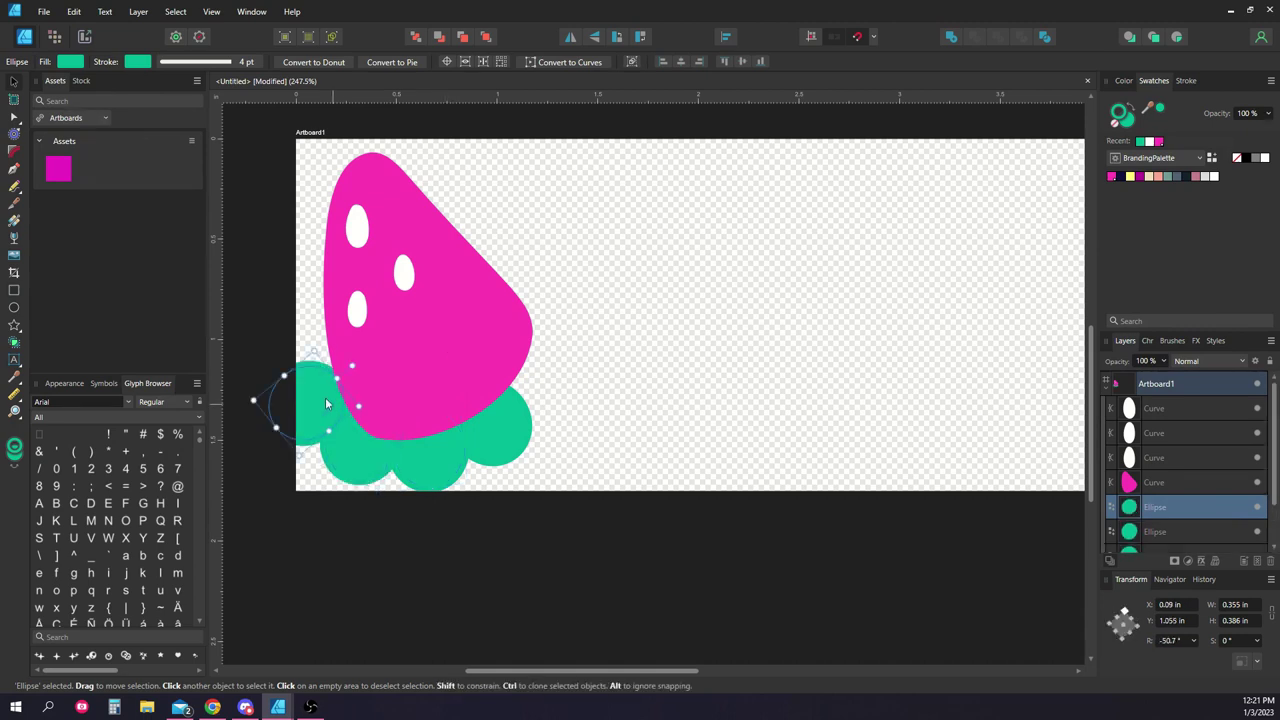
drag(325, 397, 402, 391)
drag(359, 462, 365, 455)
drag(330, 398, 339, 350)
key(ctrl+j)
Duplicate the lower-right green ellipse up the pink shape's right side, rotating the copies to continue the scalloped edge.
click(511, 427)
key(ctrl+j)
drag(511, 427, 559, 368)
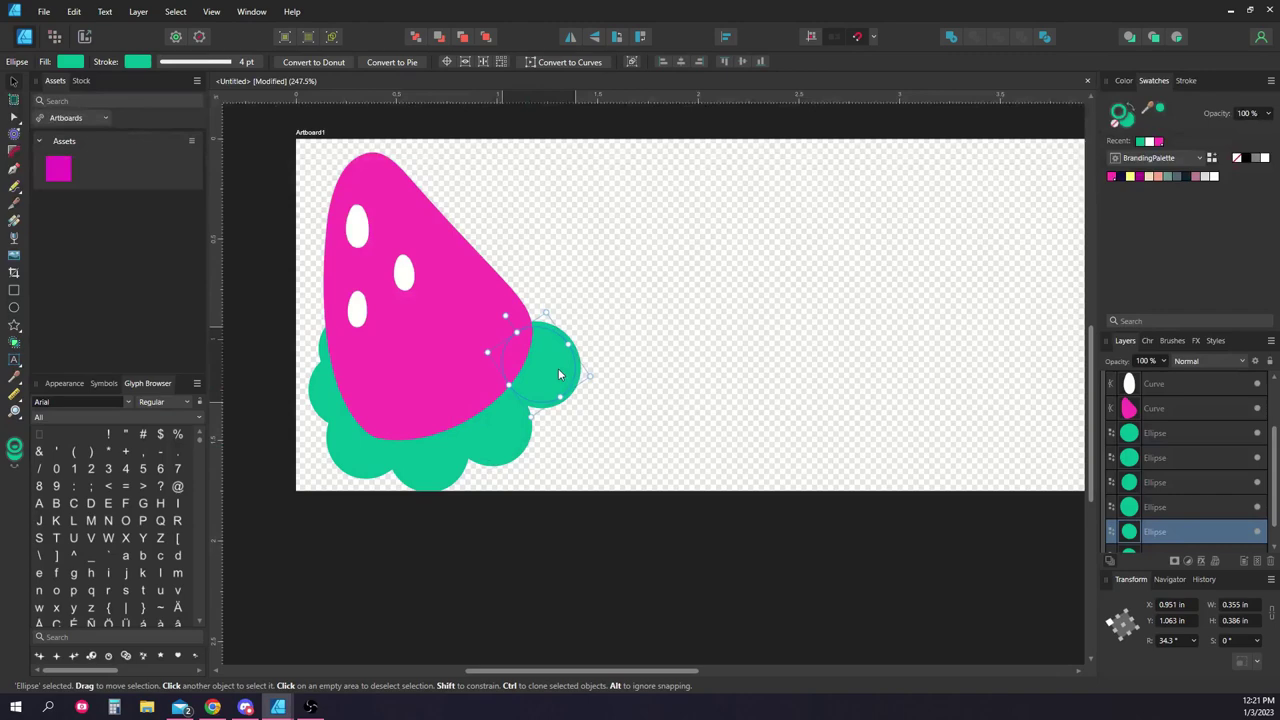
drag(506, 316, 488, 335)
key(ctrl+j)
drag(497, 288, 502, 312)
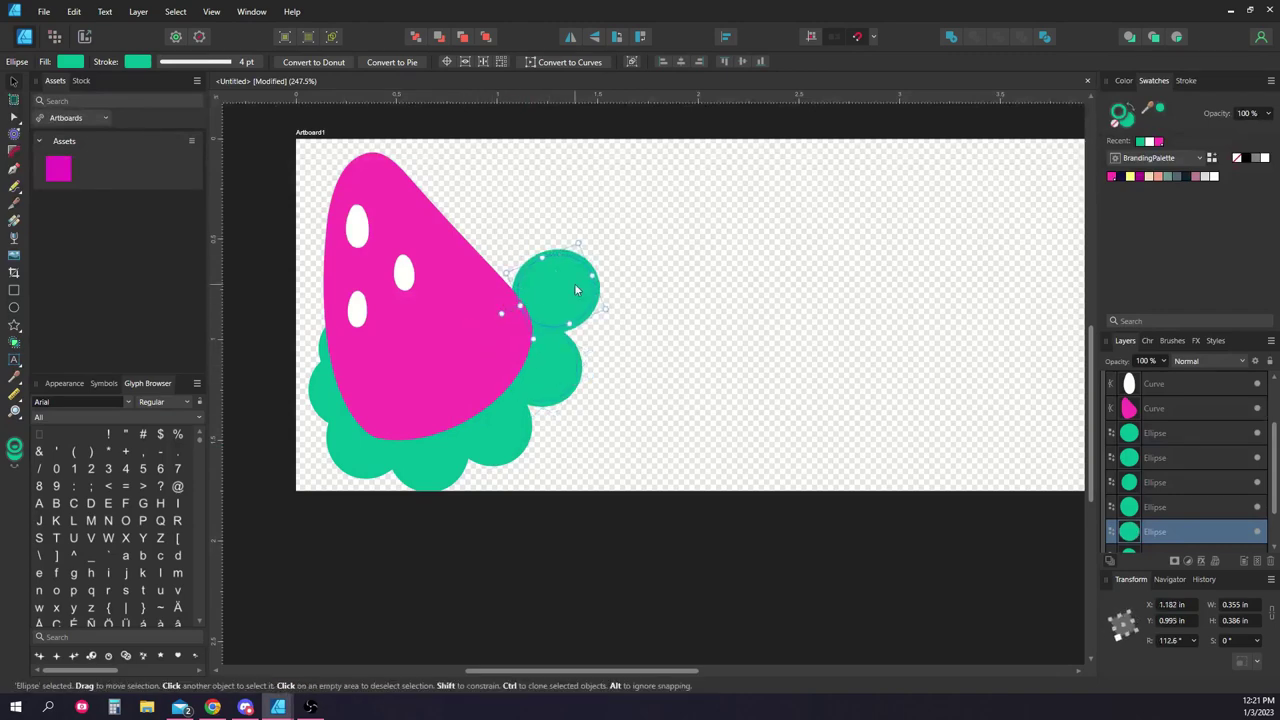
drag(574, 283, 548, 299)
key(ctrl+j)
Select all twelve seed, body and leaf shapes and move them slightly up on the artboard.
click(430, 466)
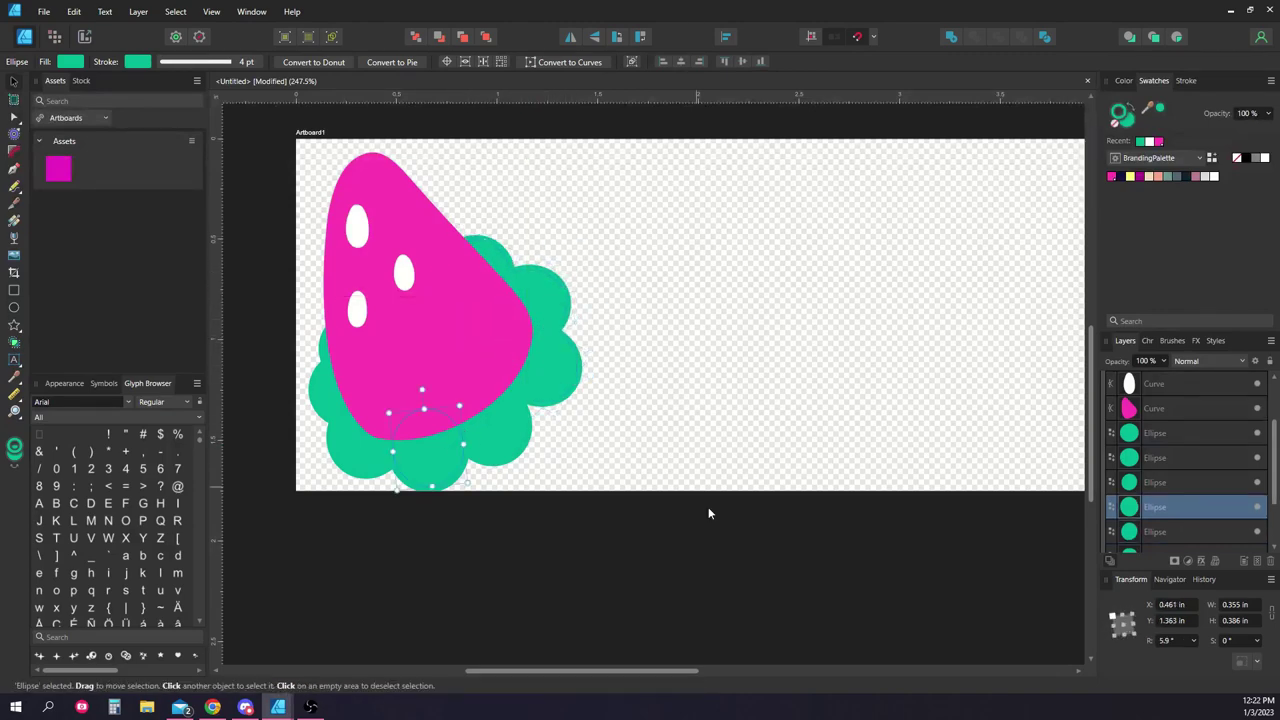
scroll(1172, 520, down, 3)
click(1172, 532)
scroll(1174, 418, up, 5)
shift+click(1171, 411)
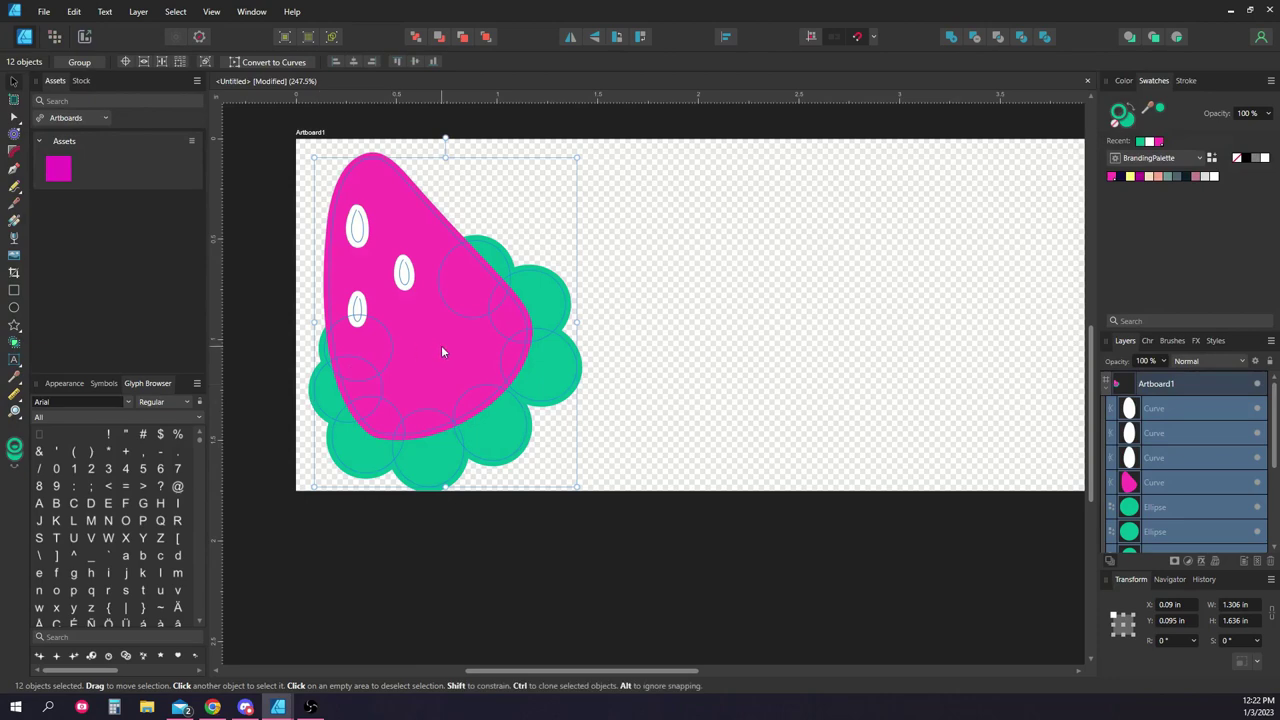
drag(441, 346, 440, 338)
Adjust the green ellipses along the lower-right edge to even out the scallops, rotating the right-hand one to about 61°.
click(458, 472)
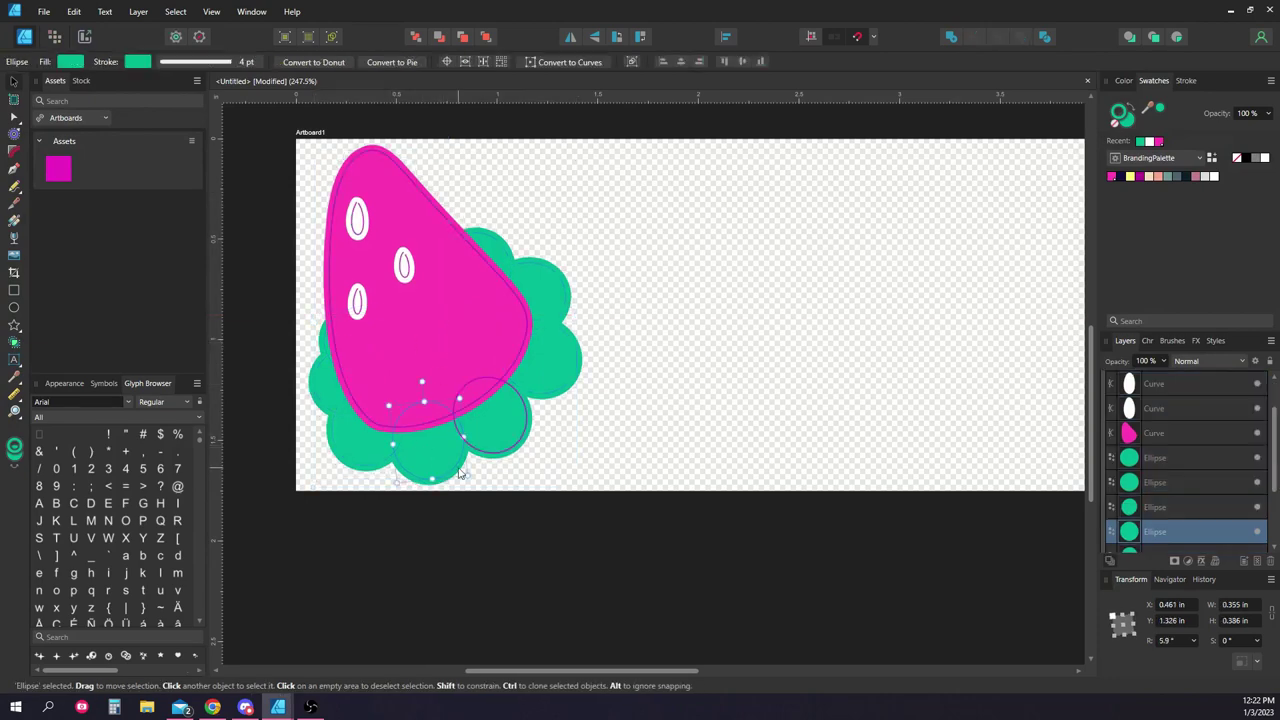
drag(441, 436, 510, 424)
drag(527, 372, 541, 377)
scroll(487, 382, up, 5)
scroll(530, 449, down, 5)
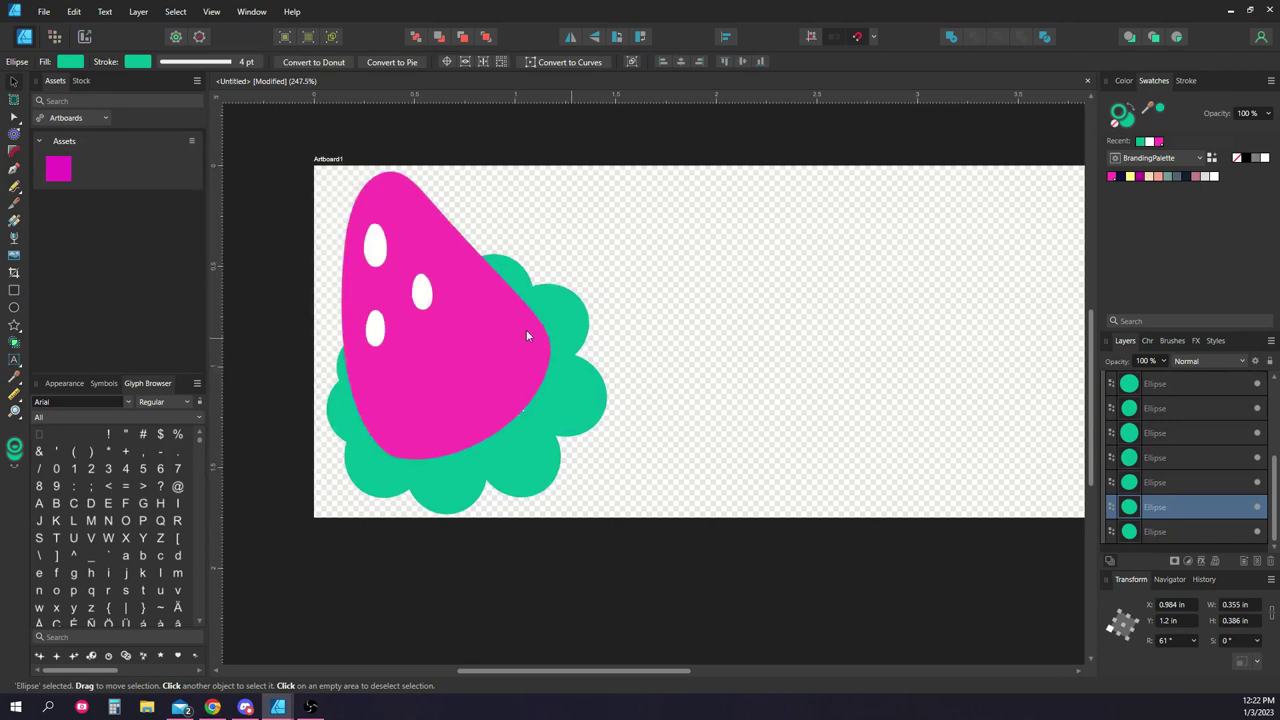
Deselect everything and examine the green scallops around the pink shape up close and at full artboard size.
scroll(376, 322, up, 2)
click(383, 554)
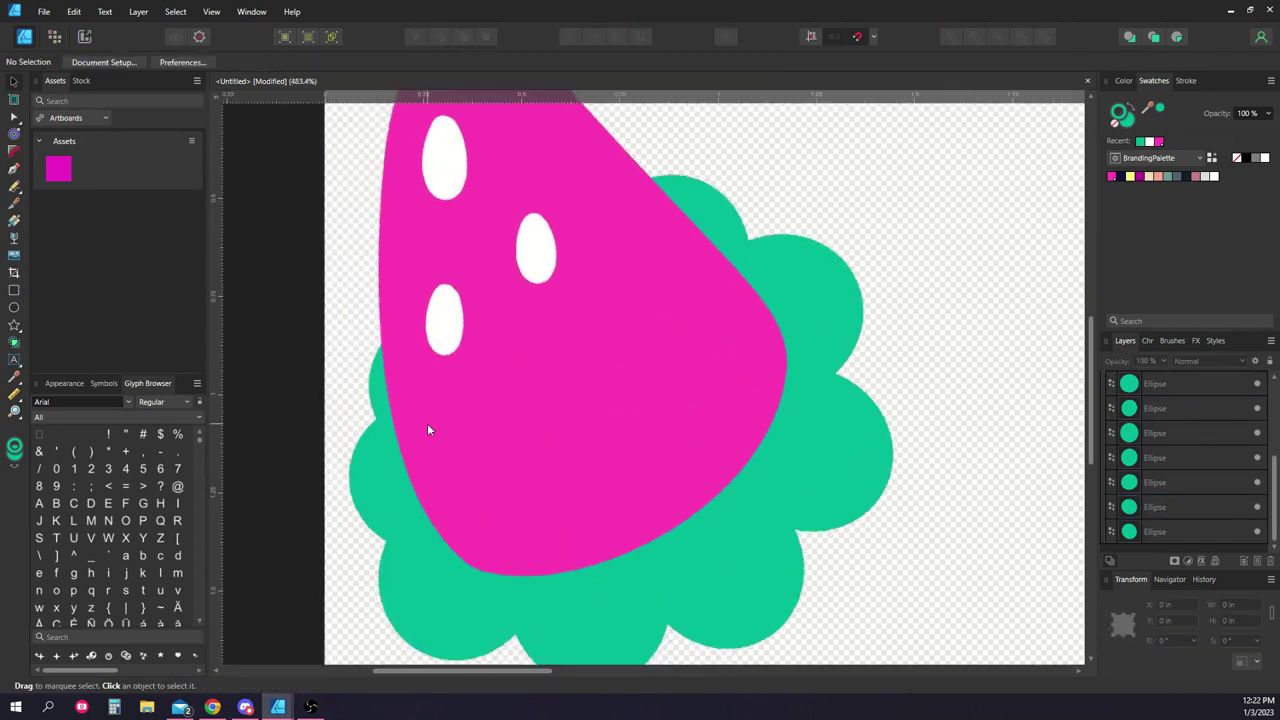
scroll(431, 425, up, 1)
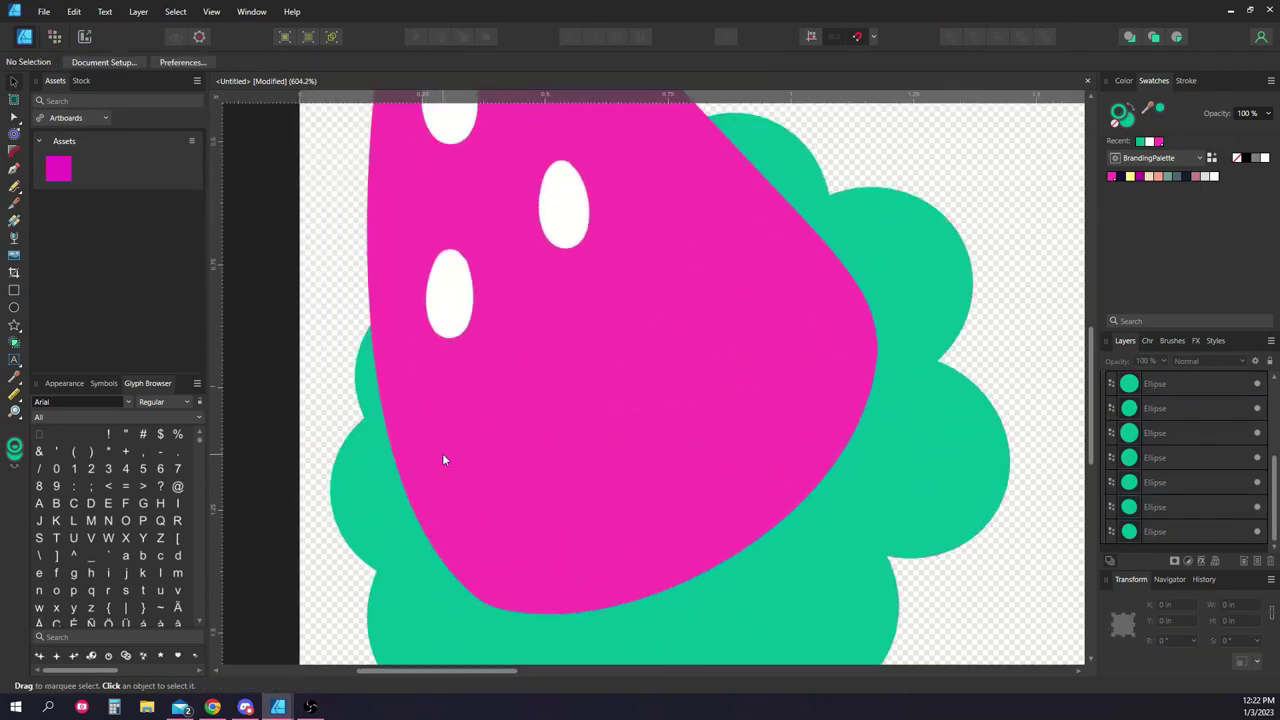
scroll(626, 588, down, 3)
scroll(694, 540, up, 4)
scroll(806, 420, down, 6)
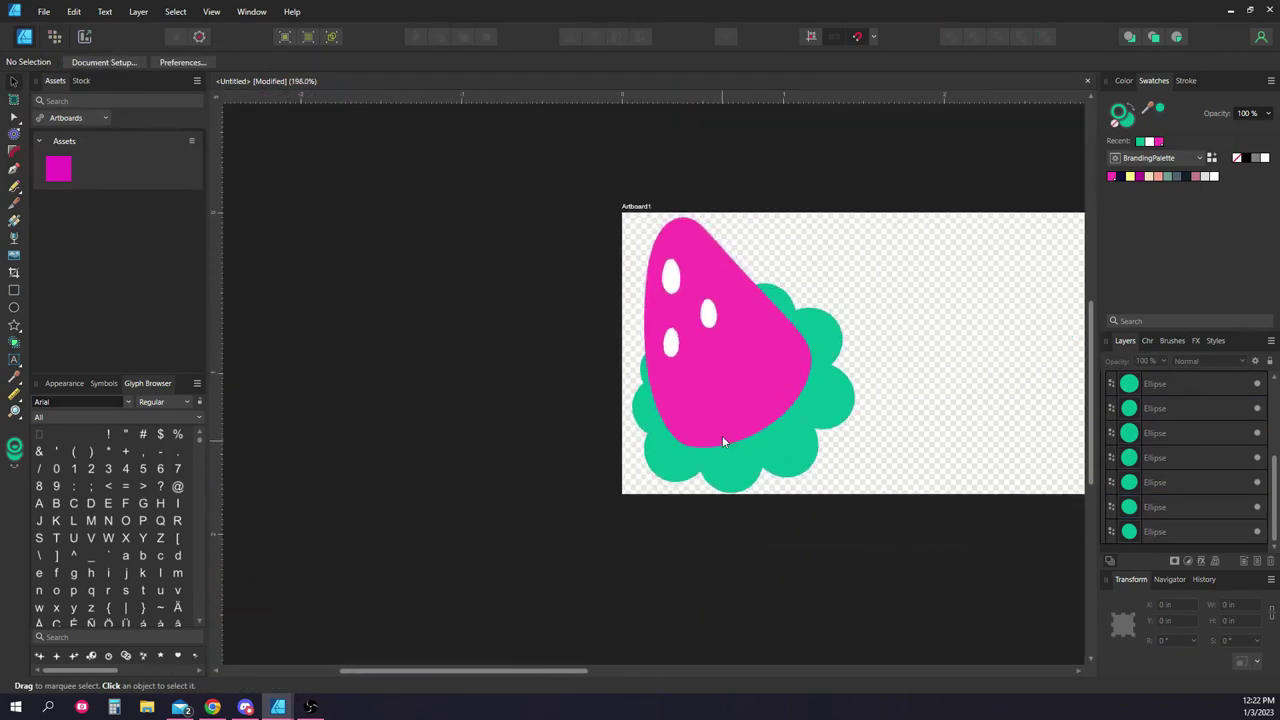
scroll(640, 318, down, 2)
scroll(903, 317, up, 3)
scroll(493, 402, down, 5)
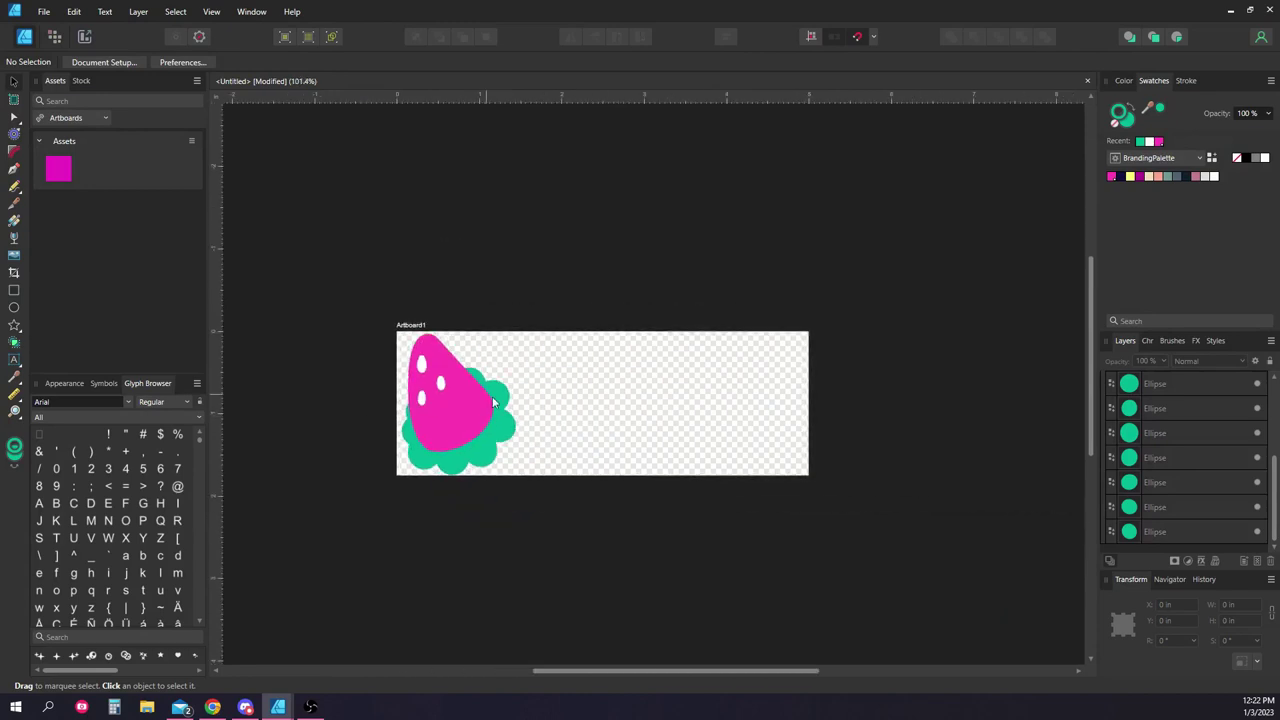
scroll(493, 402, up, 5)
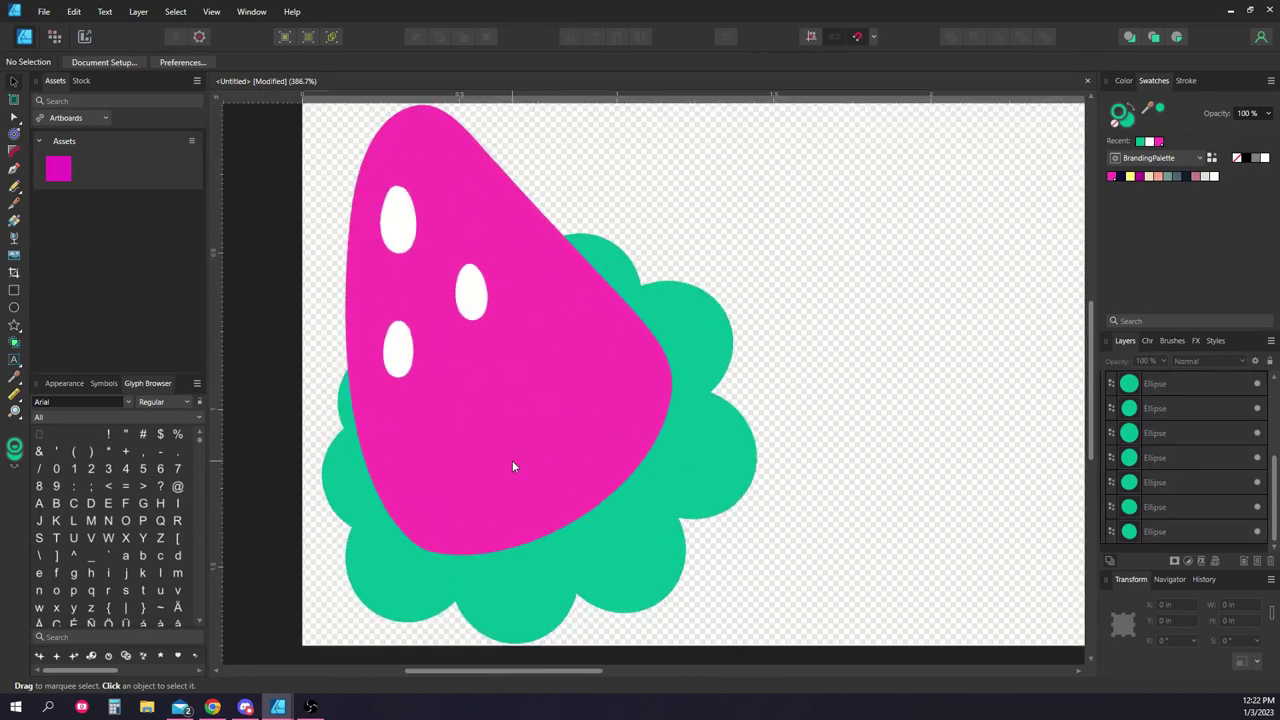
Draw a short Pencil stroke along the pink shape's right edge, where it meets the green scallops, and colour it purple.
scroll(1173, 427, up, 3)
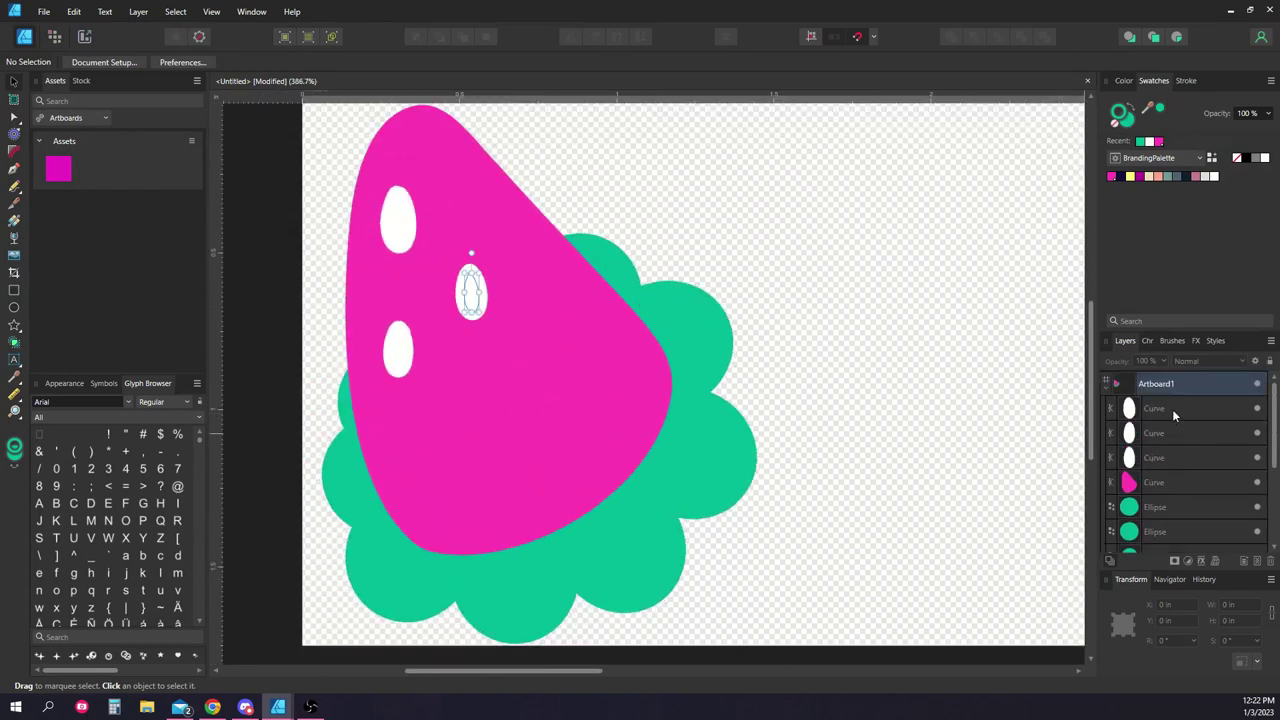
click(1172, 409)
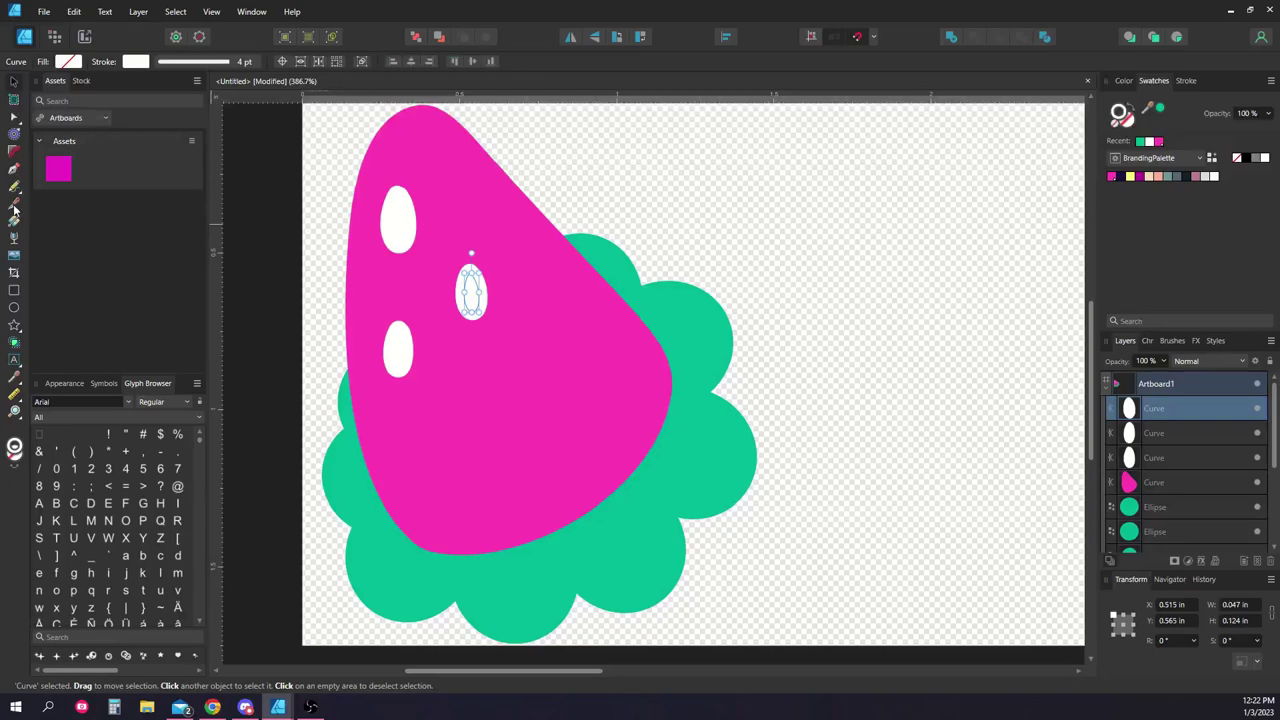
scroll(340, 287, down, 1)
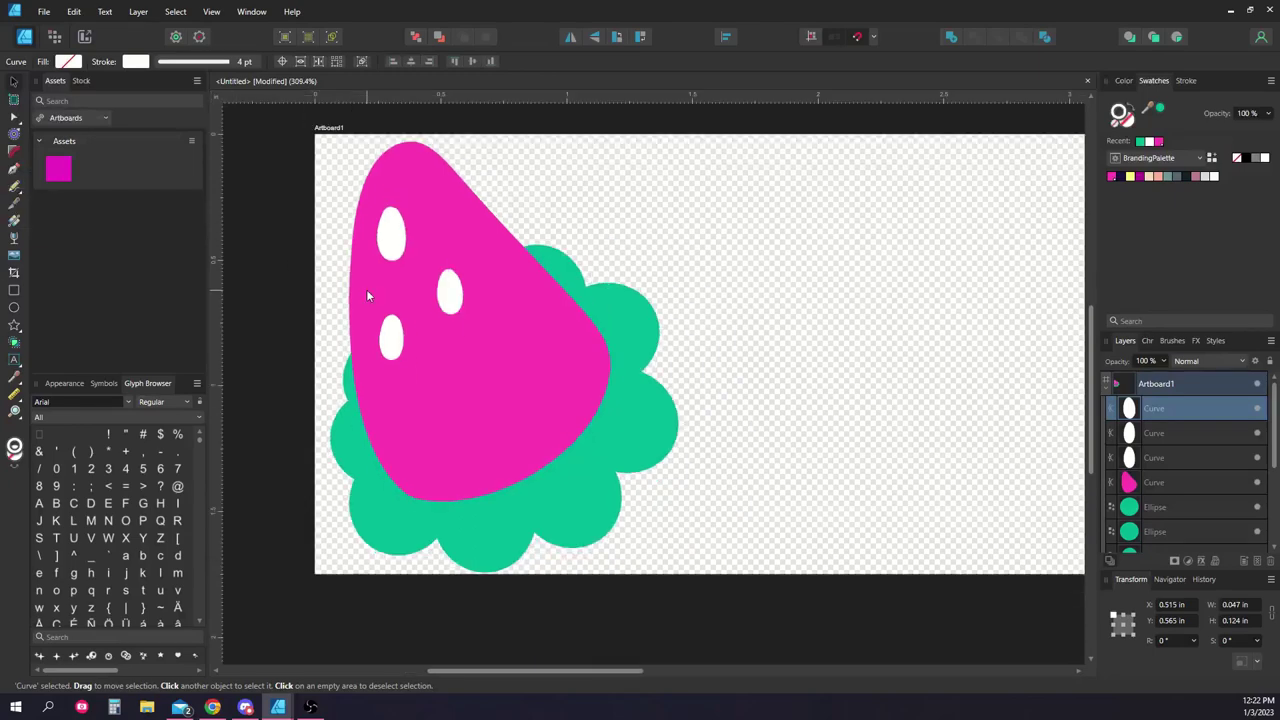
click(13, 190)
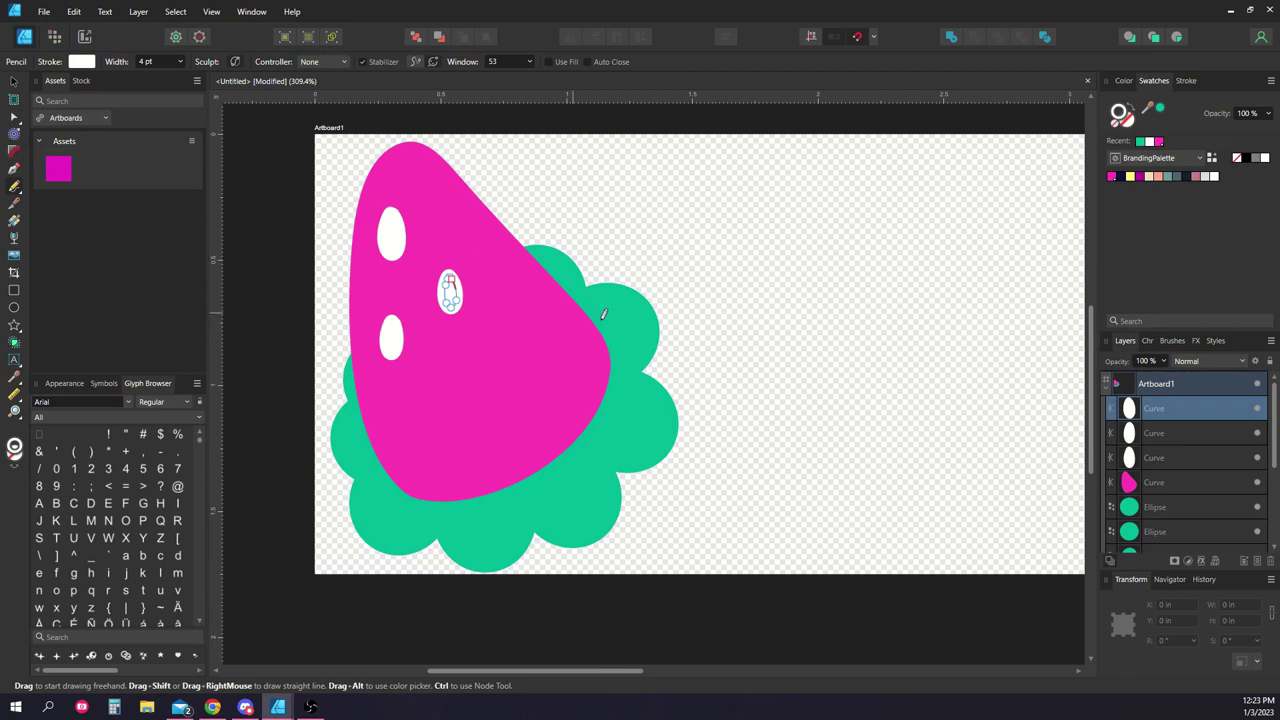
scroll(454, 322, up, 1)
scroll(446, 317, down, 1)
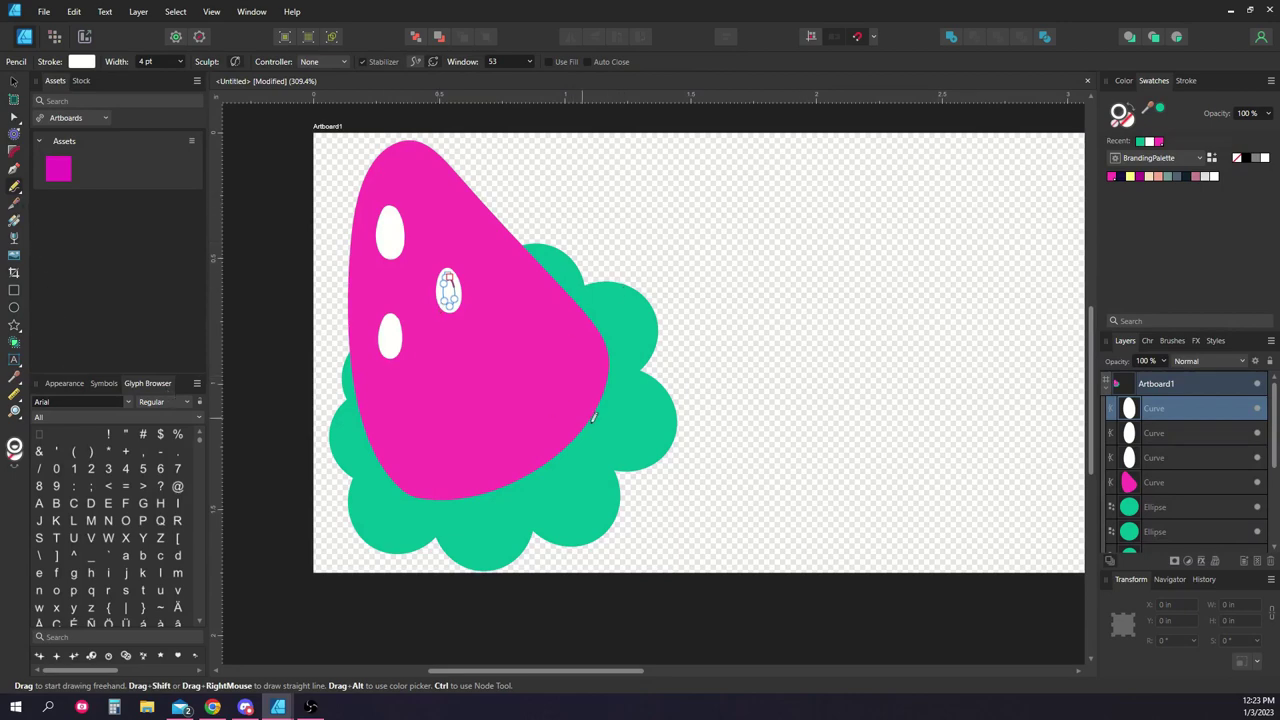
scroll(595, 415, up, 2)
drag(614, 353, 599, 401)
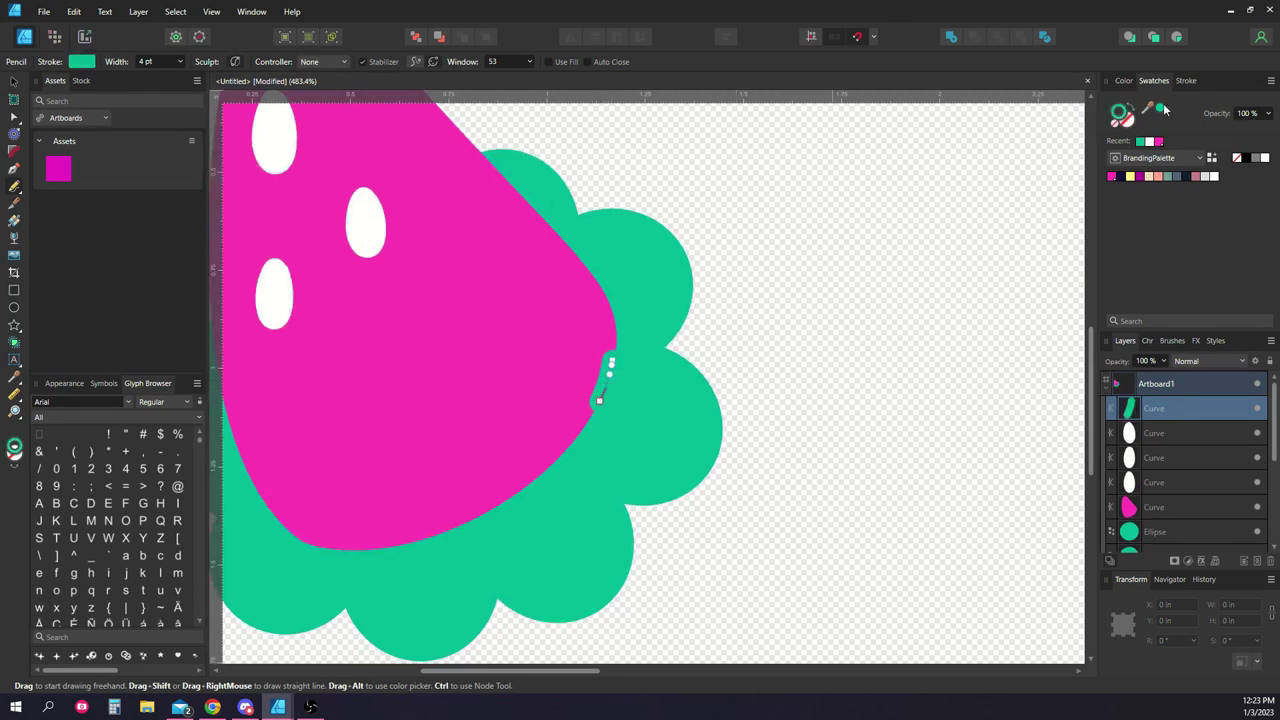
drag(1148, 108, 585, 350)
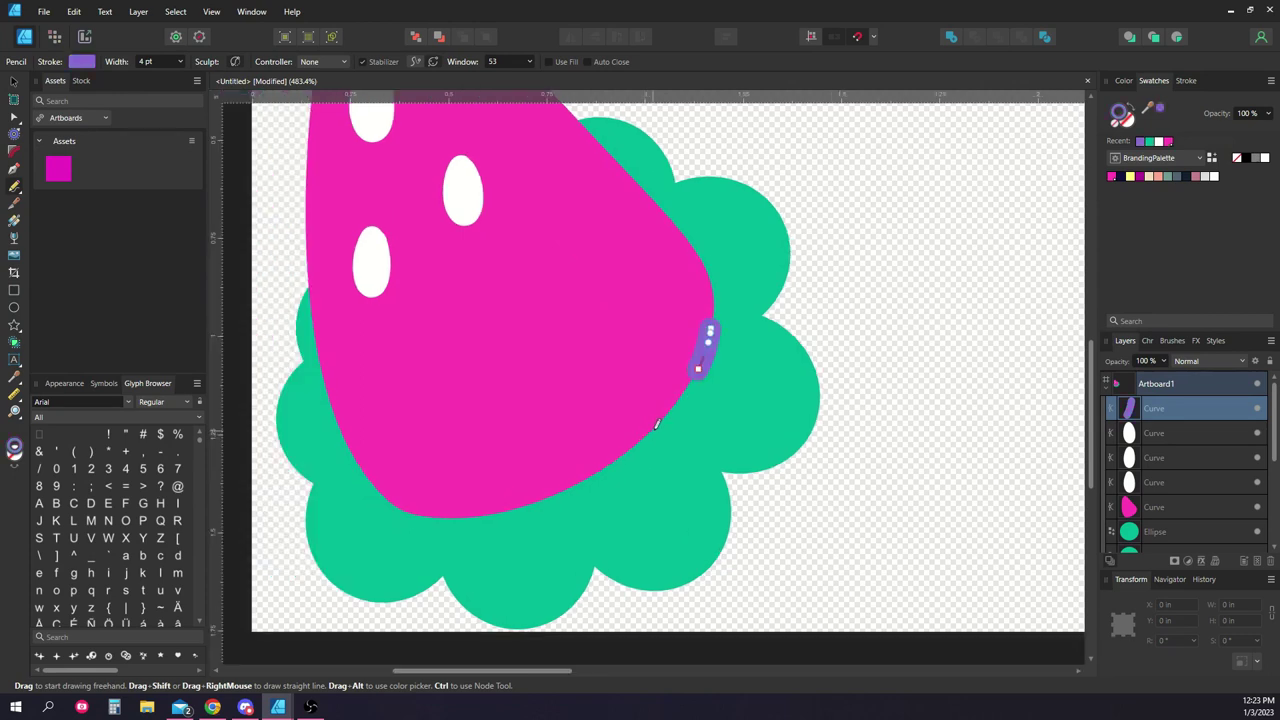
drag(656, 427, 582, 476)
key(ctrl+z)
mouse_move(657, 422)
mouse_down()
mouse_move(590, 476)
mouse_move(657, 427)
mouse_up()
key(ctrl+z)
key(ctrl+z)
Draw two more purple Pencil strokes on the pink shape's border, one at the lower right and one at the bottom.
drag(598, 472, 653, 430)
drag(437, 519, 465, 517)
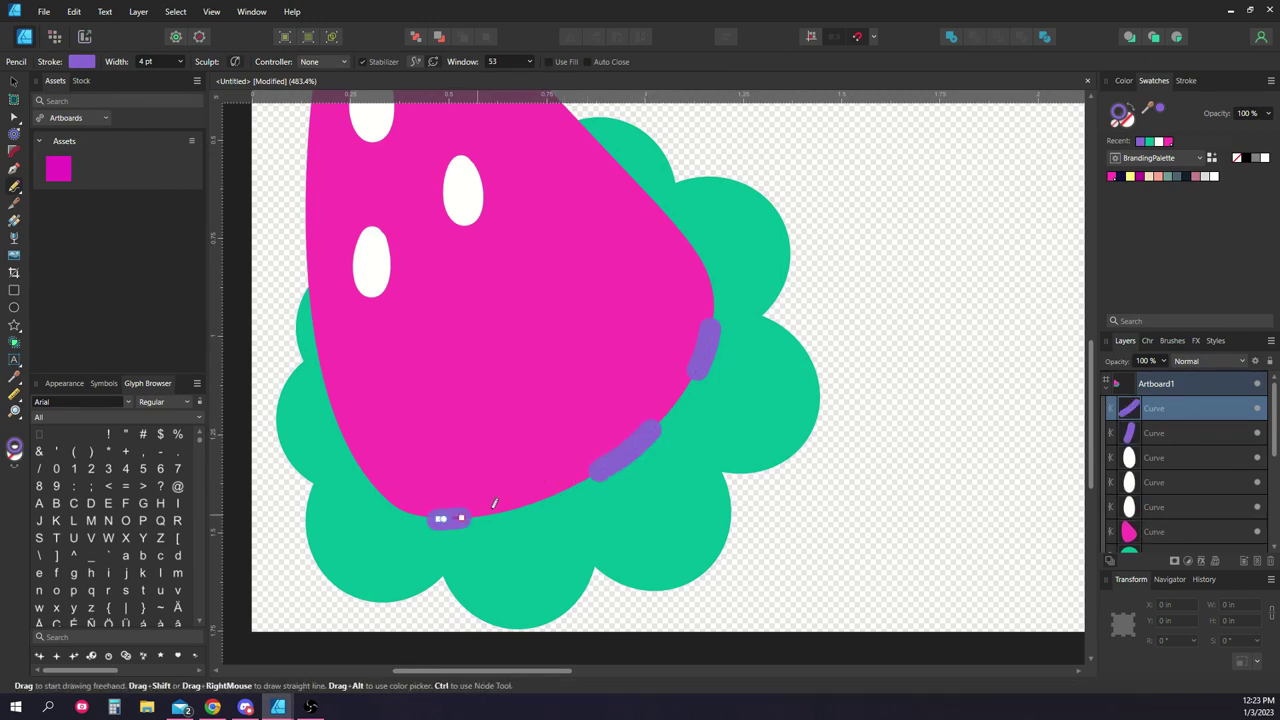
click(493, 503)
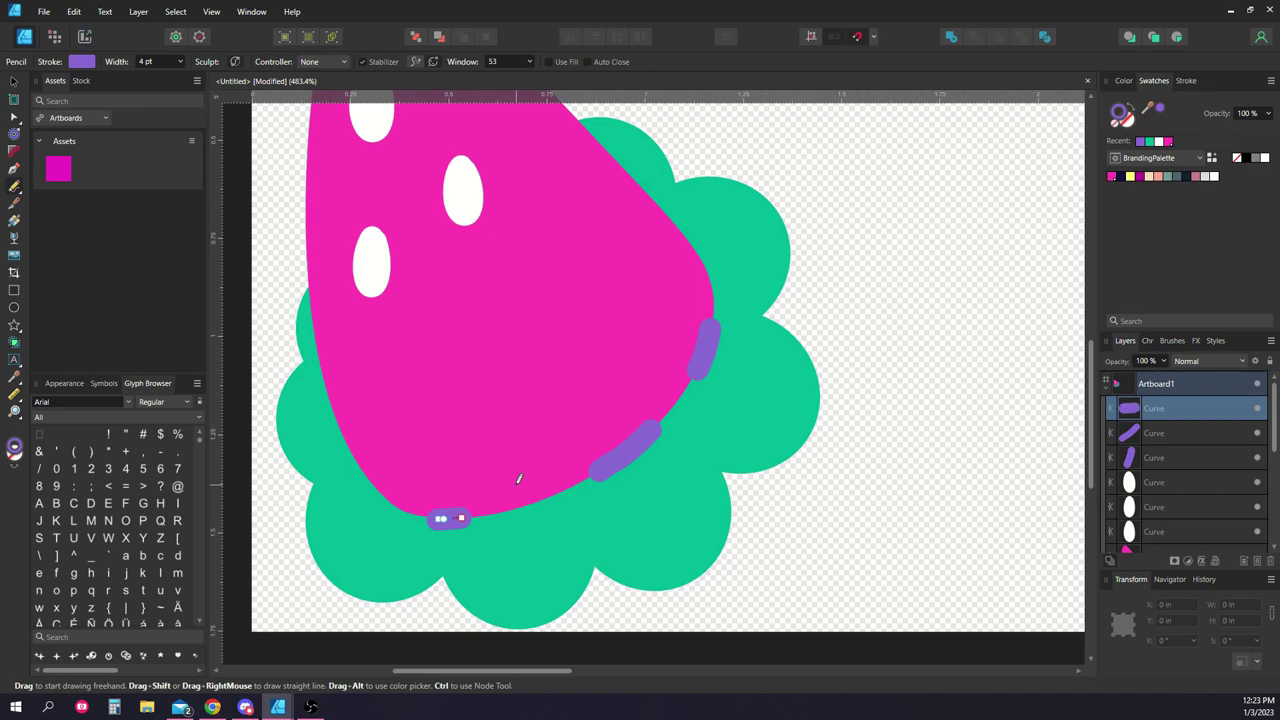
Group the pink shape with its seeds and purple strokes, and group the result with the green scallops.
scroll(606, 460, down, 8)
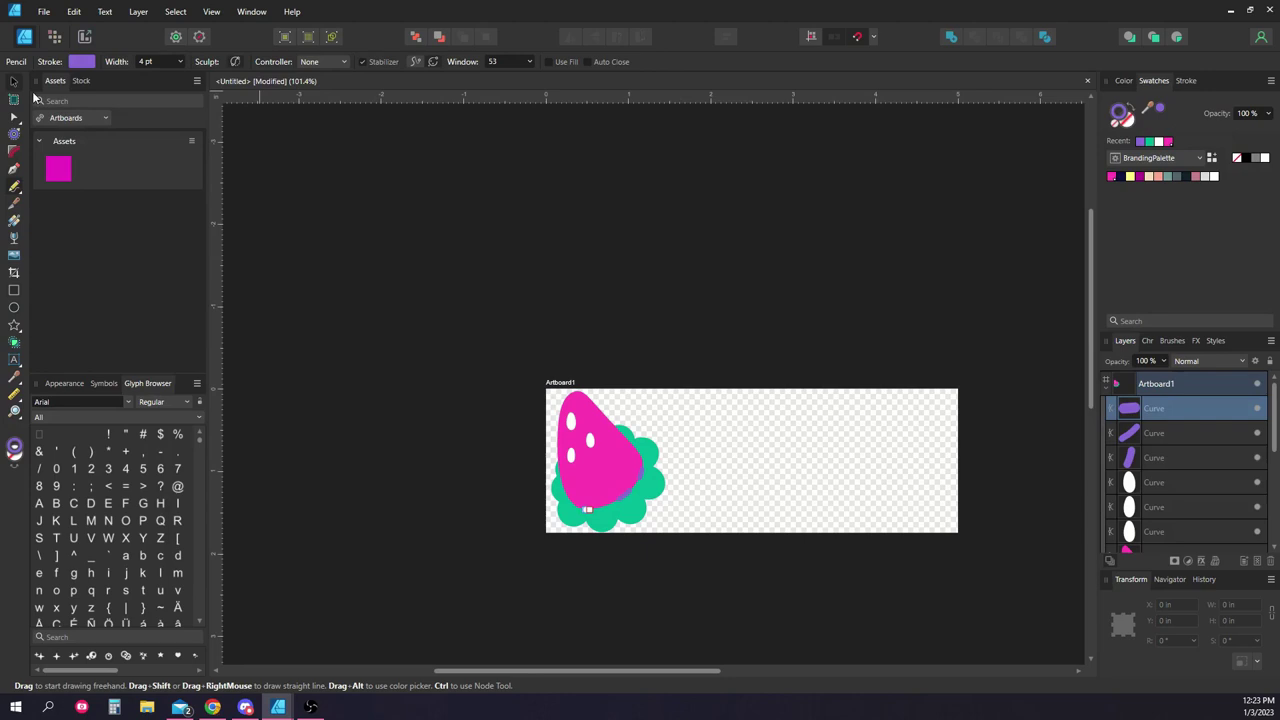
click(14, 82)
scroll(632, 508, up, 4)
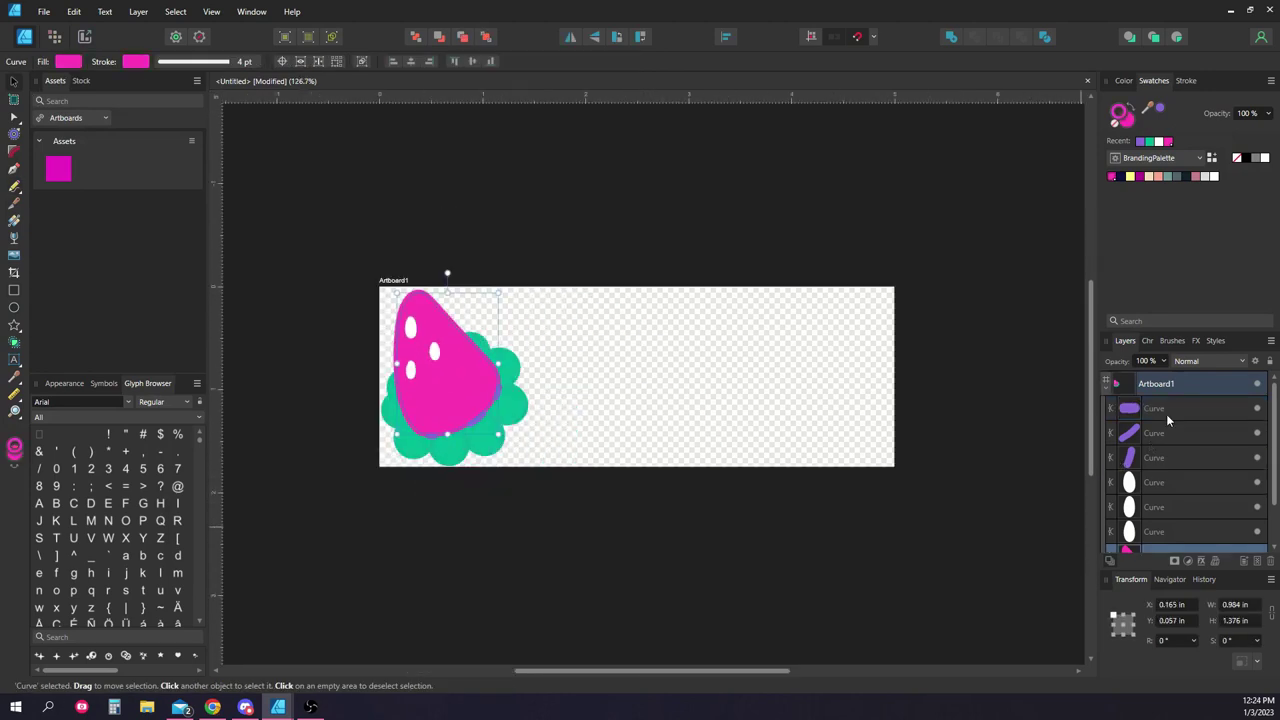
shift+click(1166, 414)
key(ctrl+g)
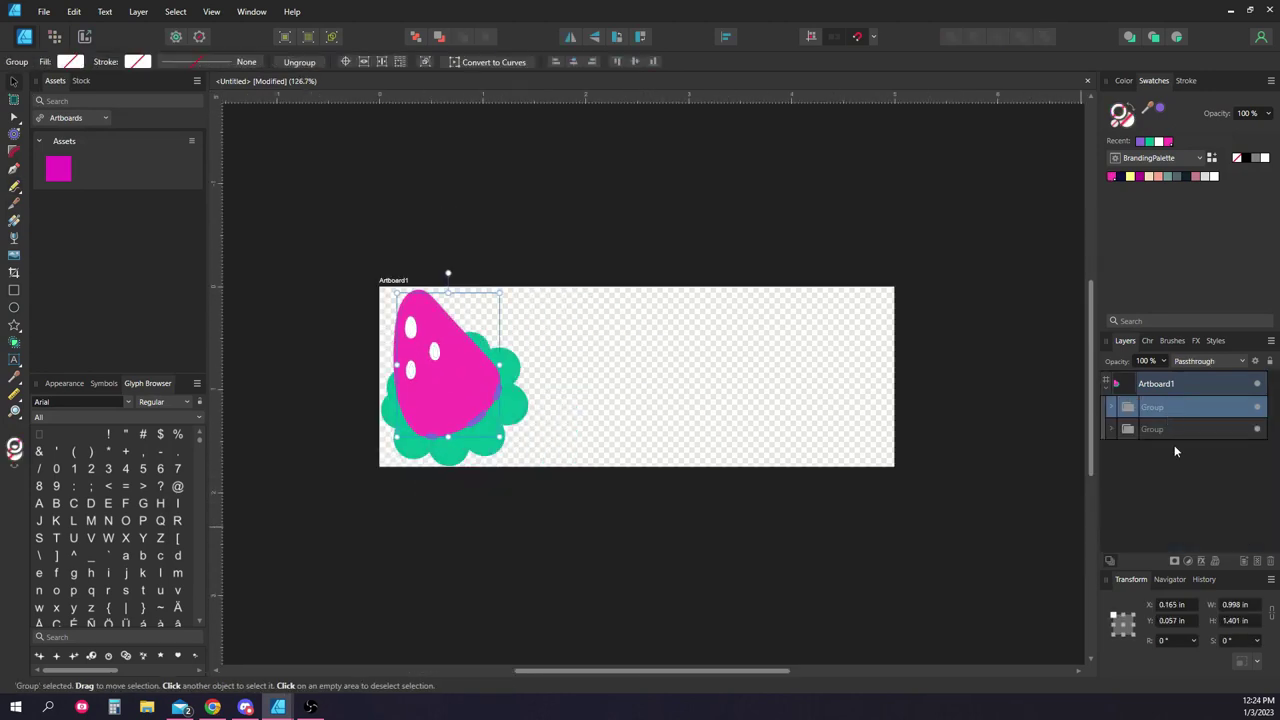
shift+click(1164, 429)
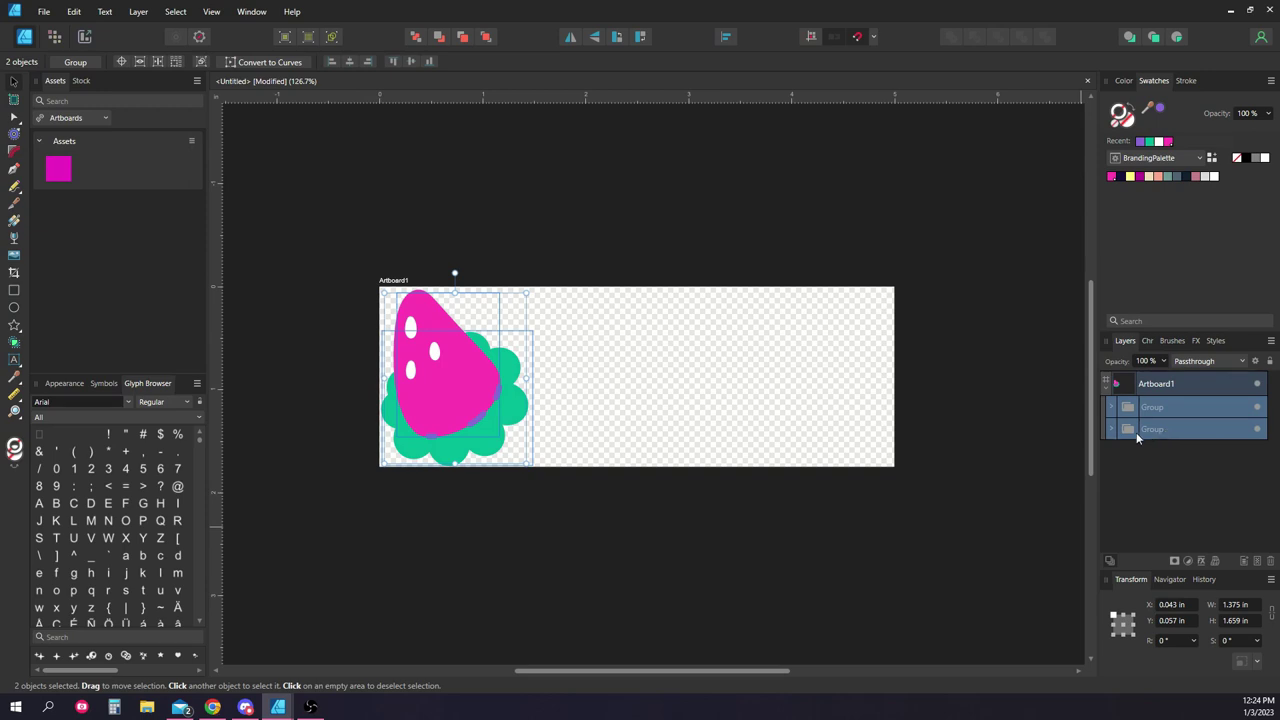
key(ctrl+g)
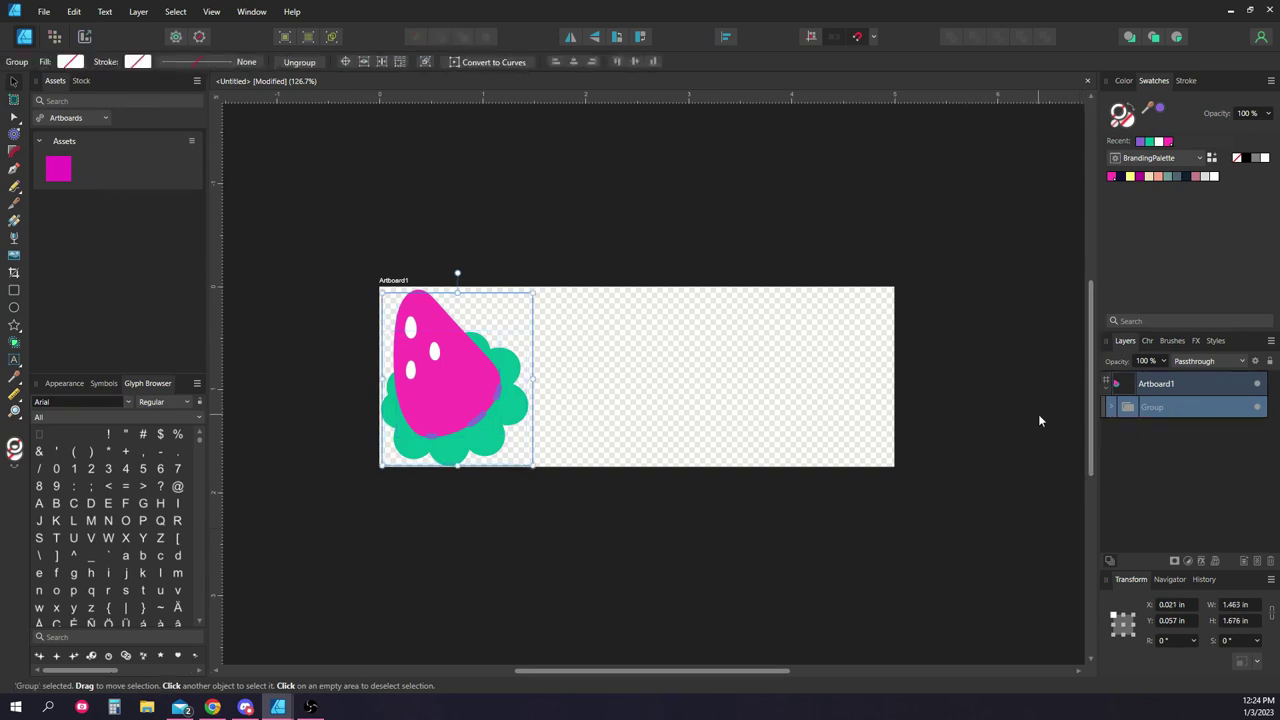
Duplicate the strawberry group, flip the copy horizontally and move it level to the artboard's right end.
key(ctrl+j)
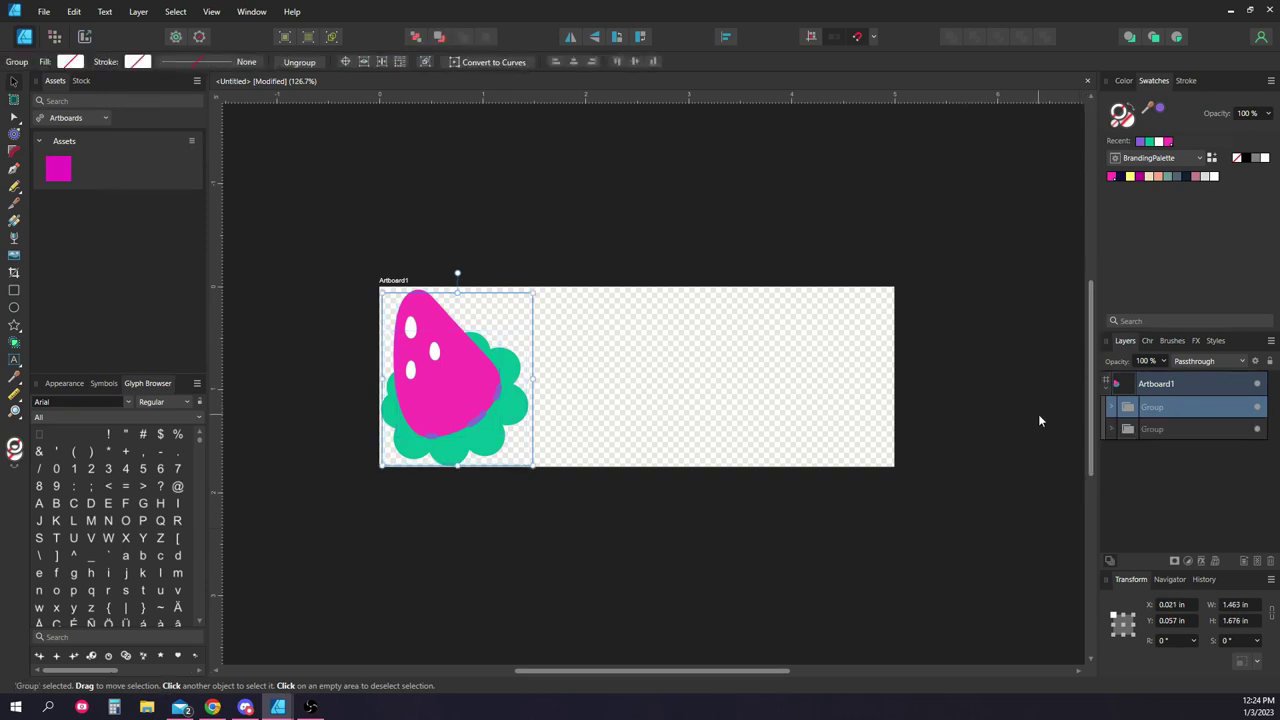
right_click(531, 360)
mouse_move(400, 210)
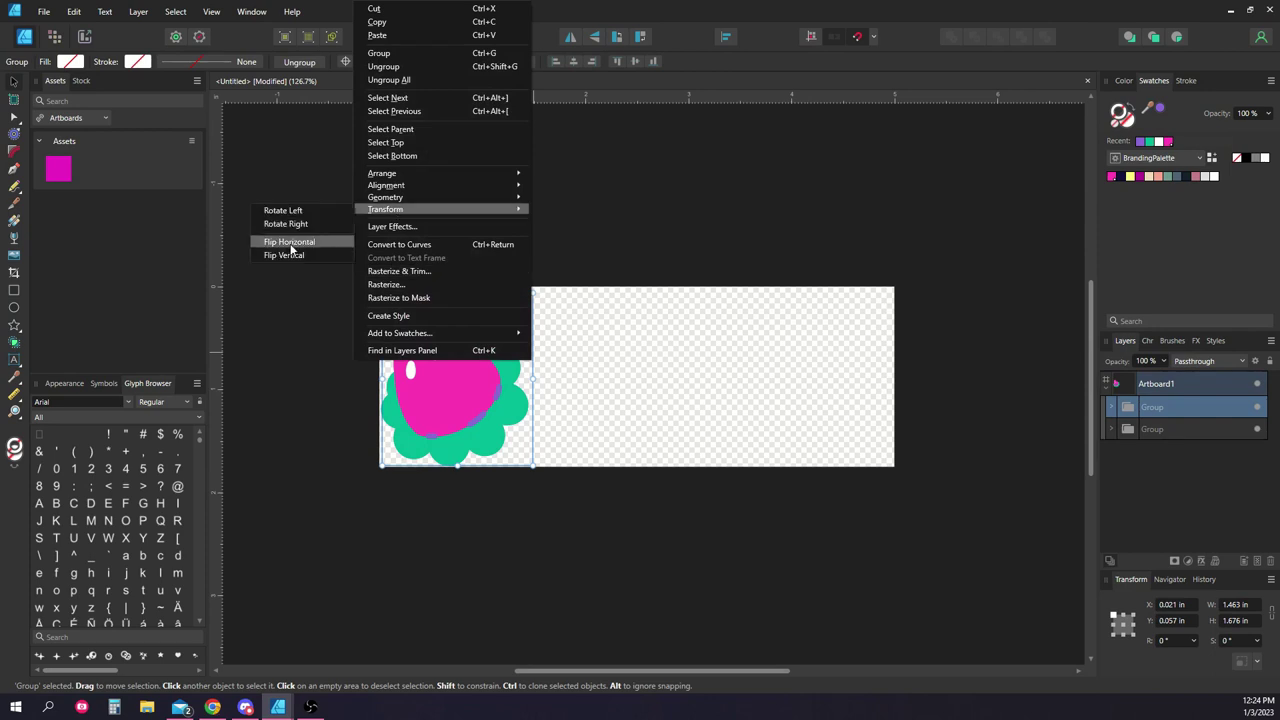
click(285, 242)
drag(470, 397, 827, 411)
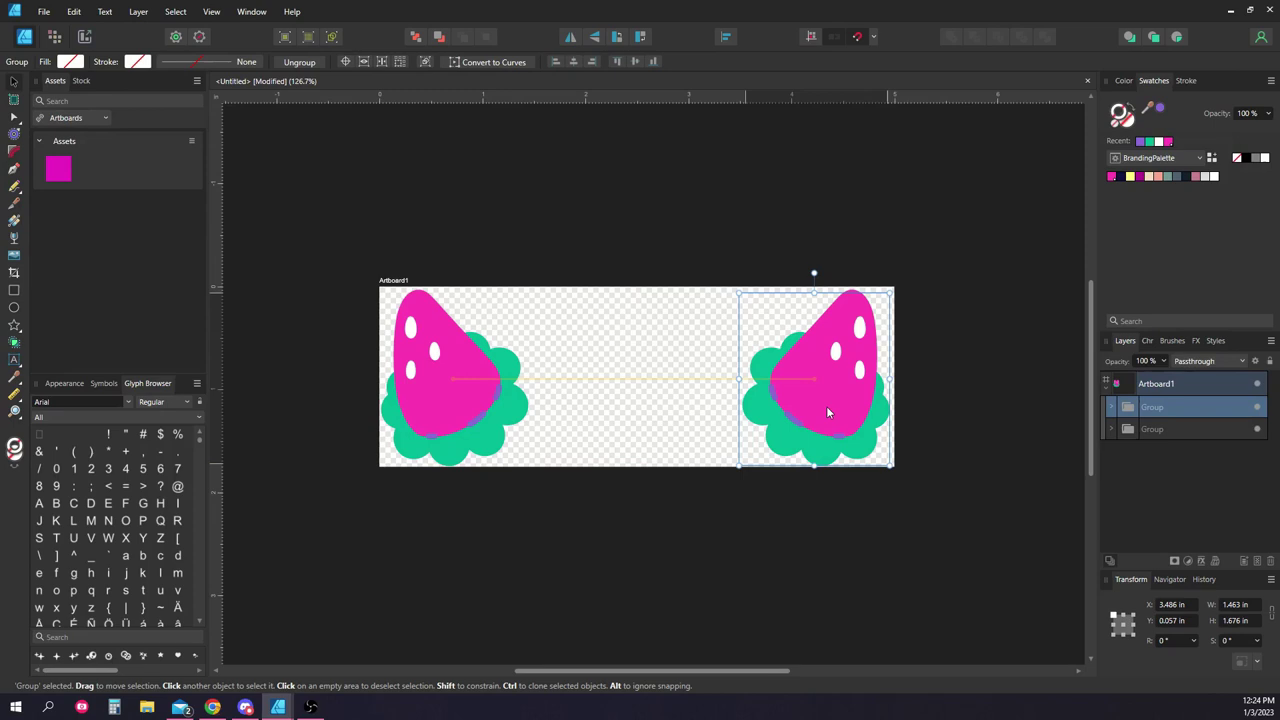
Group the two strawberries and centre the group horizontally on the artboard.
shift+click(1158, 430)
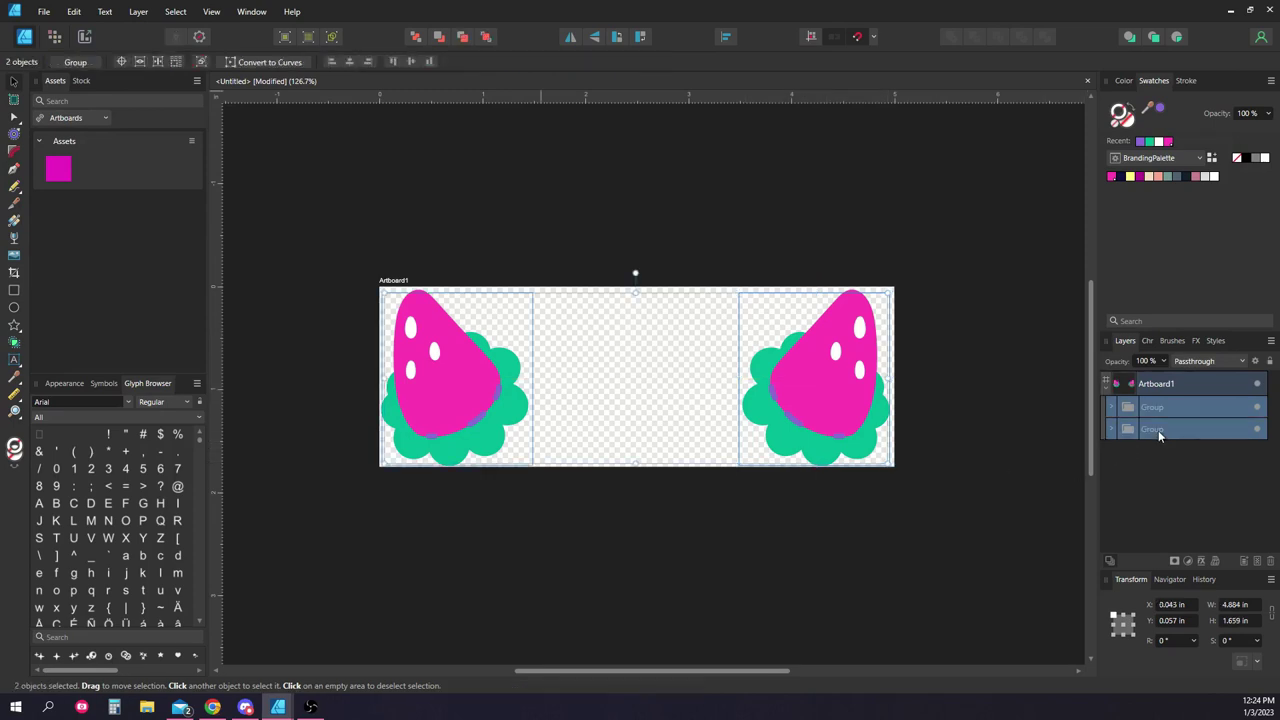
key(ctrl+g)
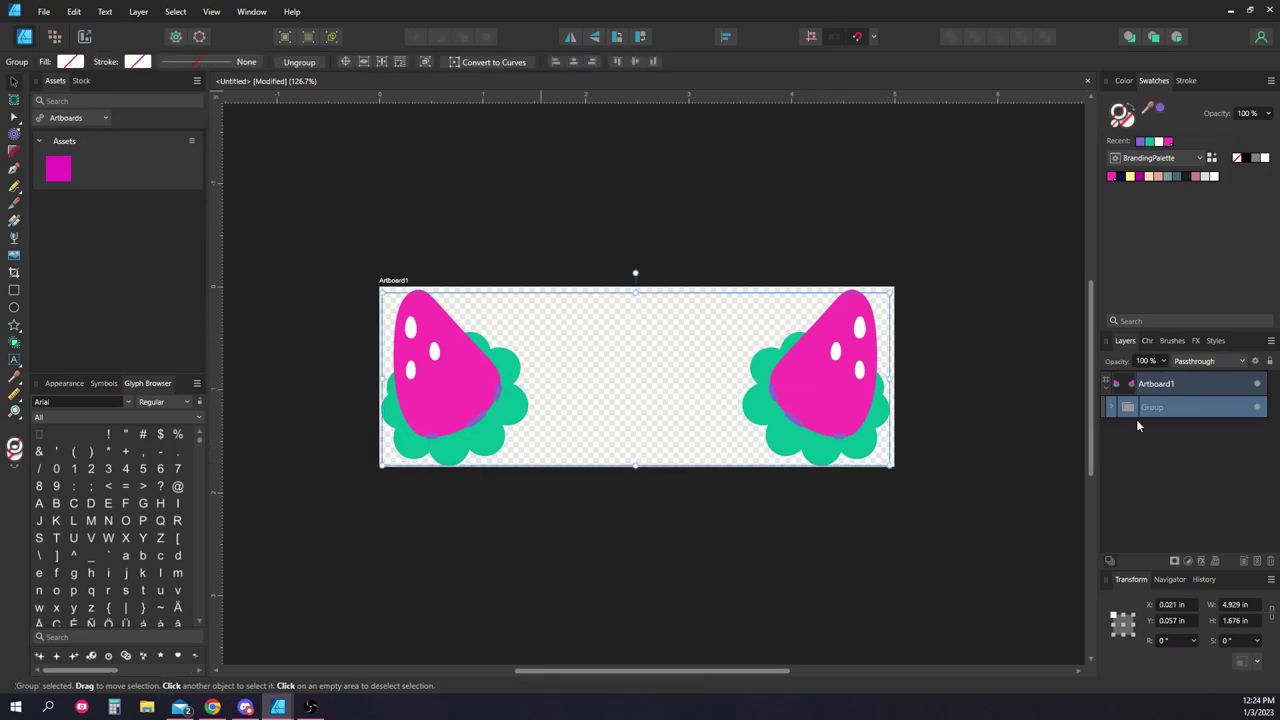
click(727, 38)
click(755, 86)
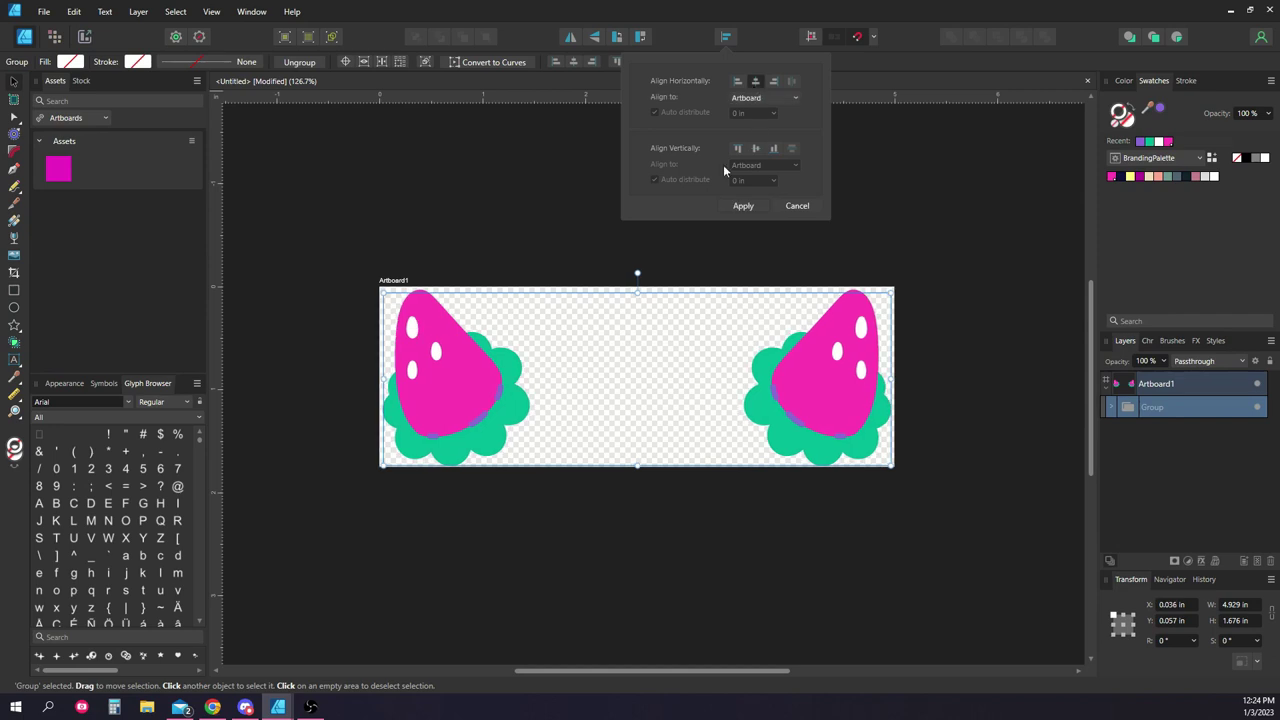
click(457, 215)
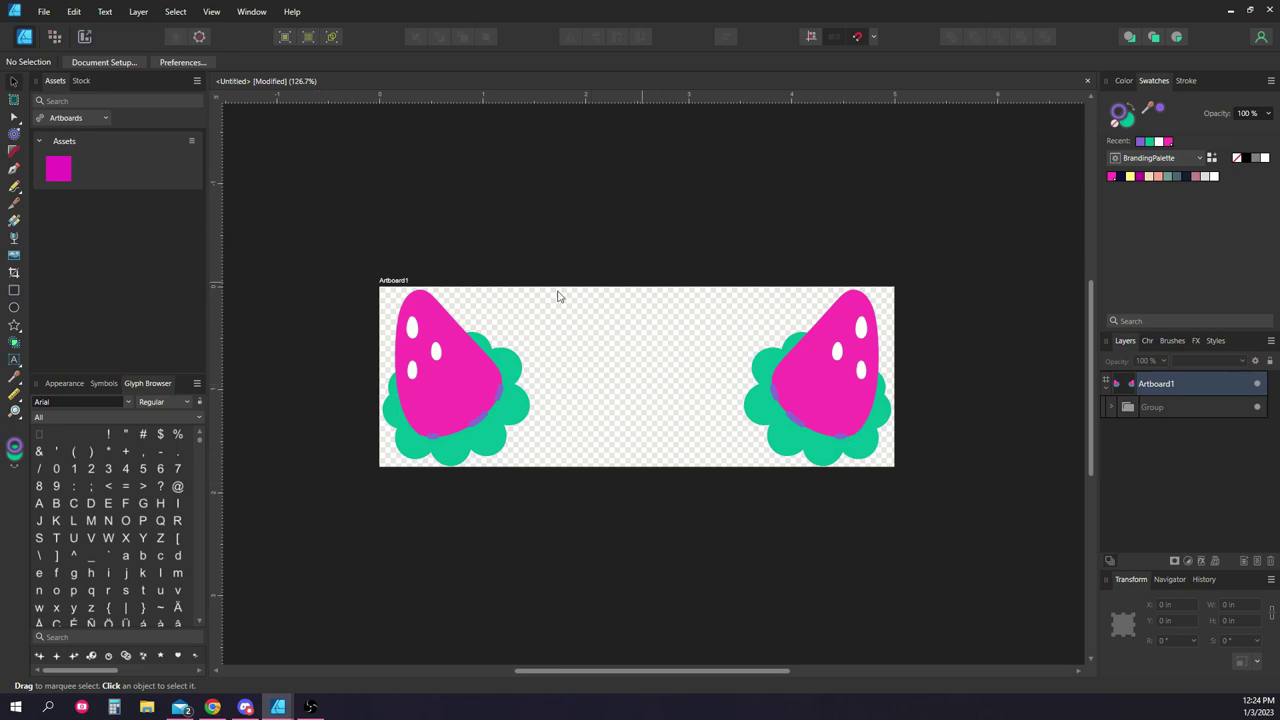
Duplicate the artboard with its two strawberries and place the copy directly below the original.
click(386, 284)
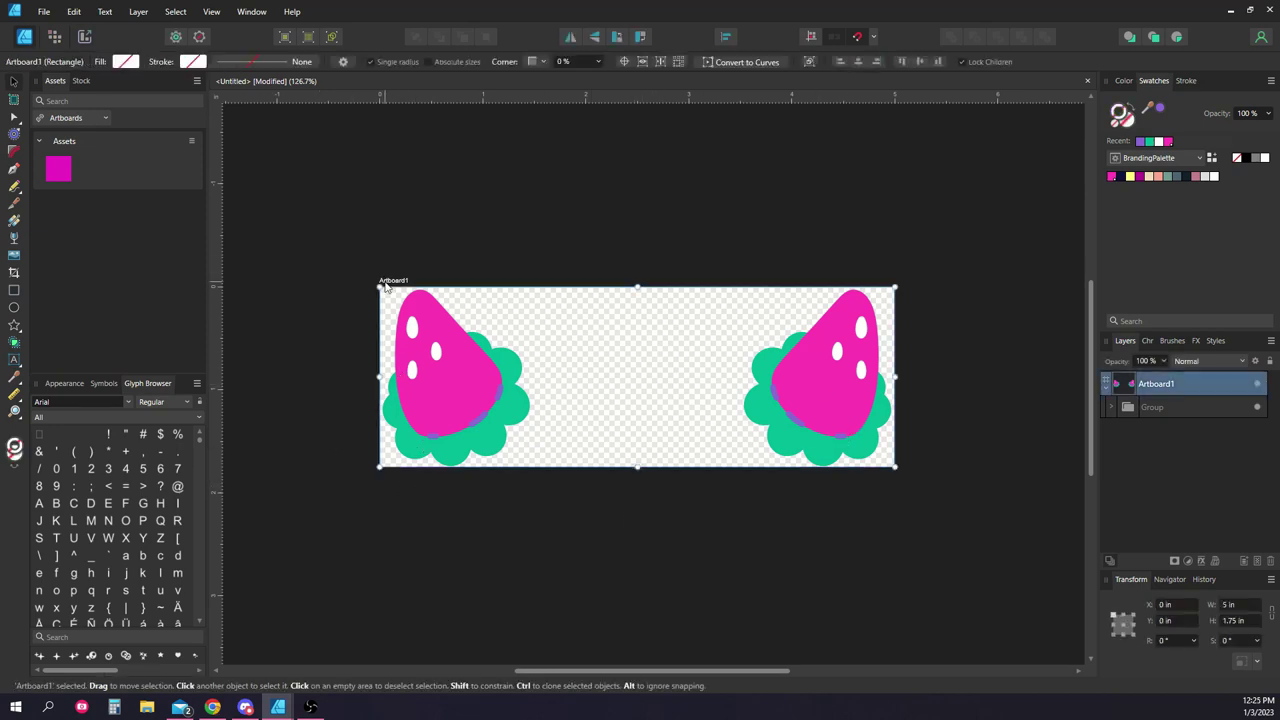
key(ctrl+j)
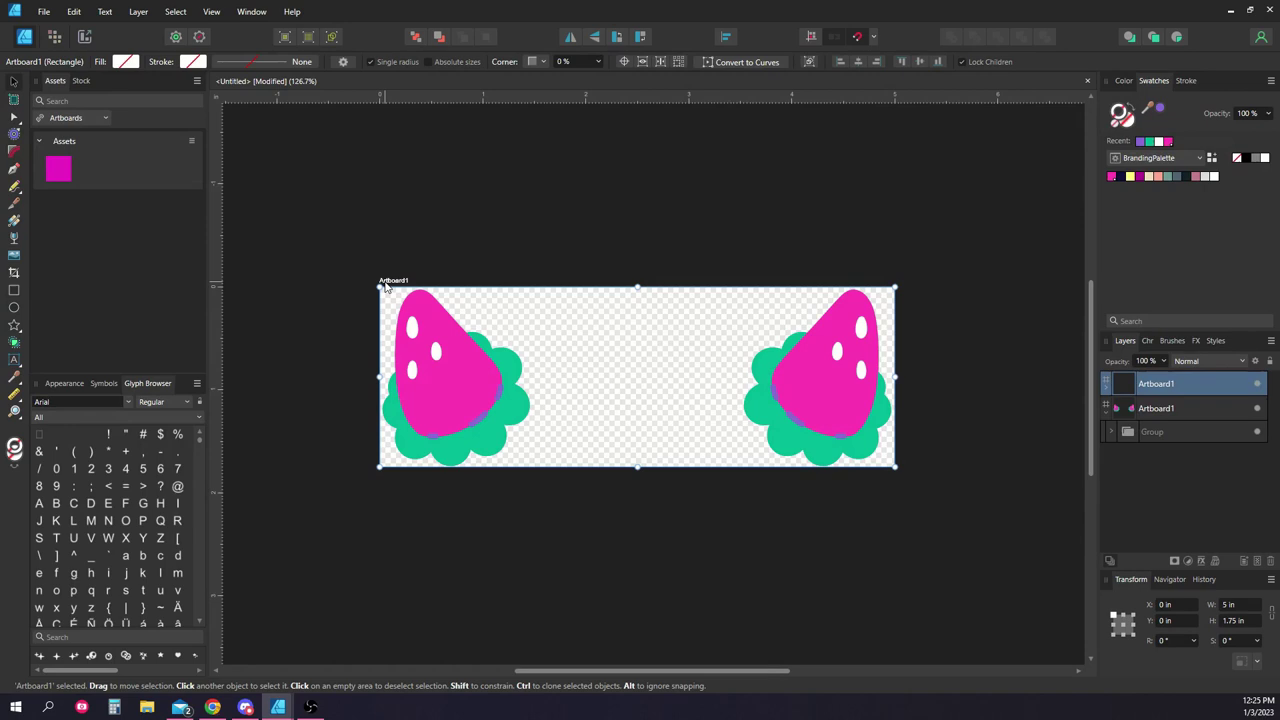
drag(386, 285, 386, 509)
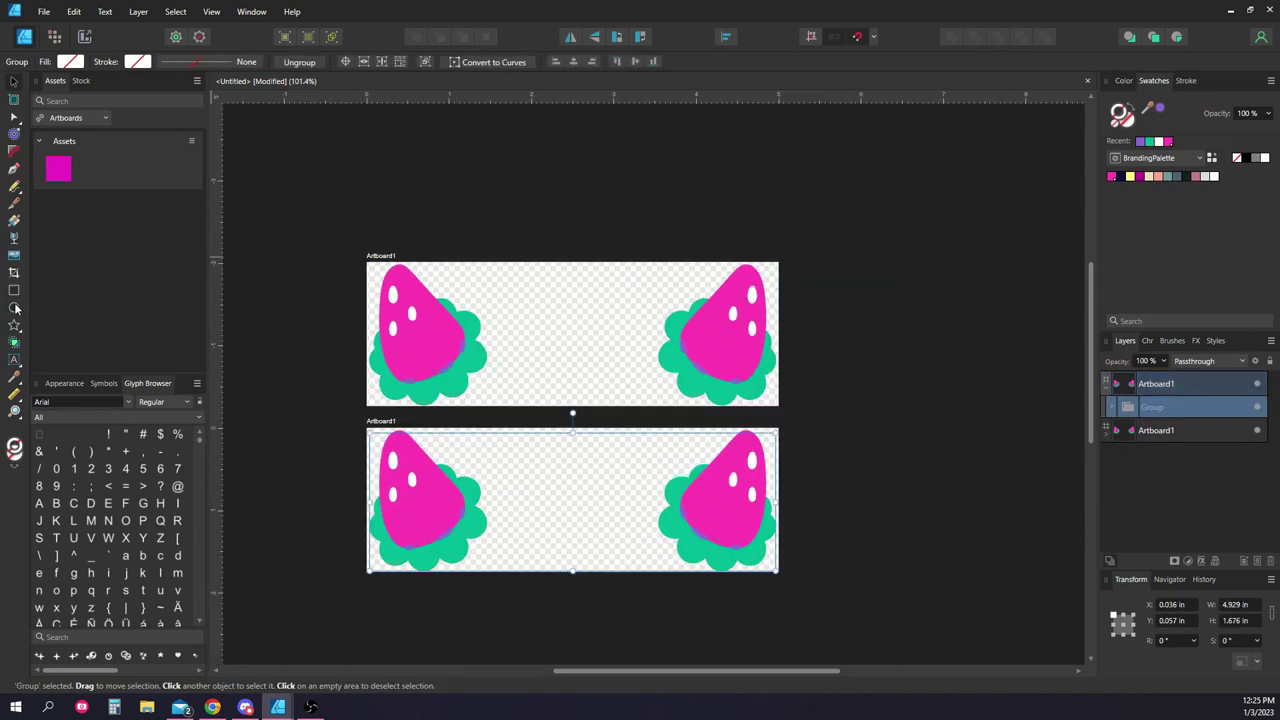
scroll(680, 453, down, 1)
scroll(632, 455, up, 1)
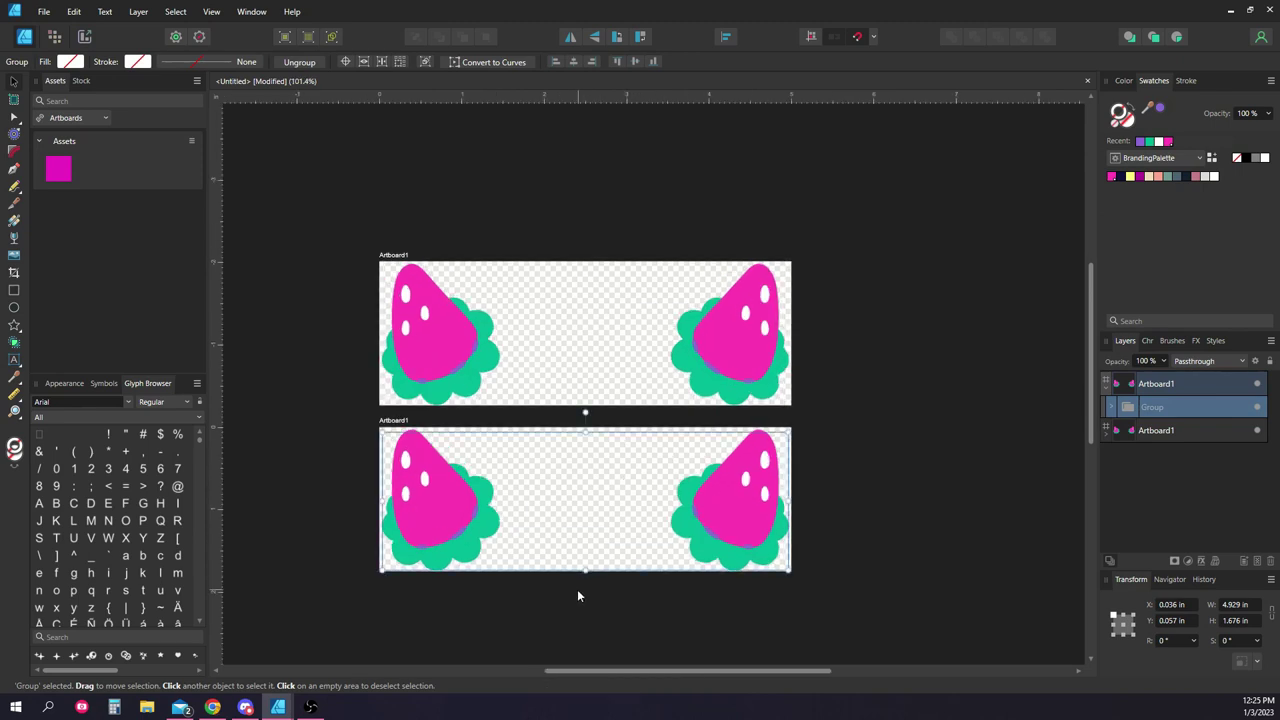
Draw a purple 4 pt arch with the Pen tool between the lower artboard's strawberries, about 0.71 in wide and 0.27 in tall.
ctrl+scroll(577, 594, up, 2)
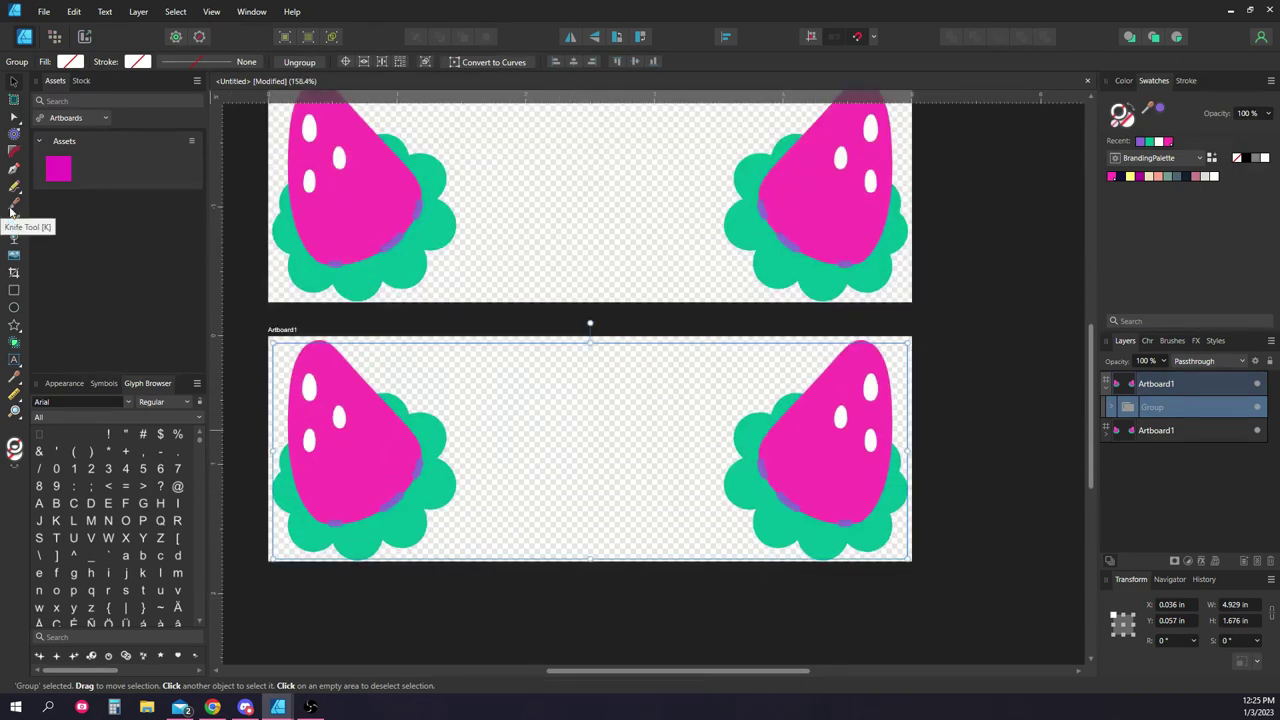
click(14, 168)
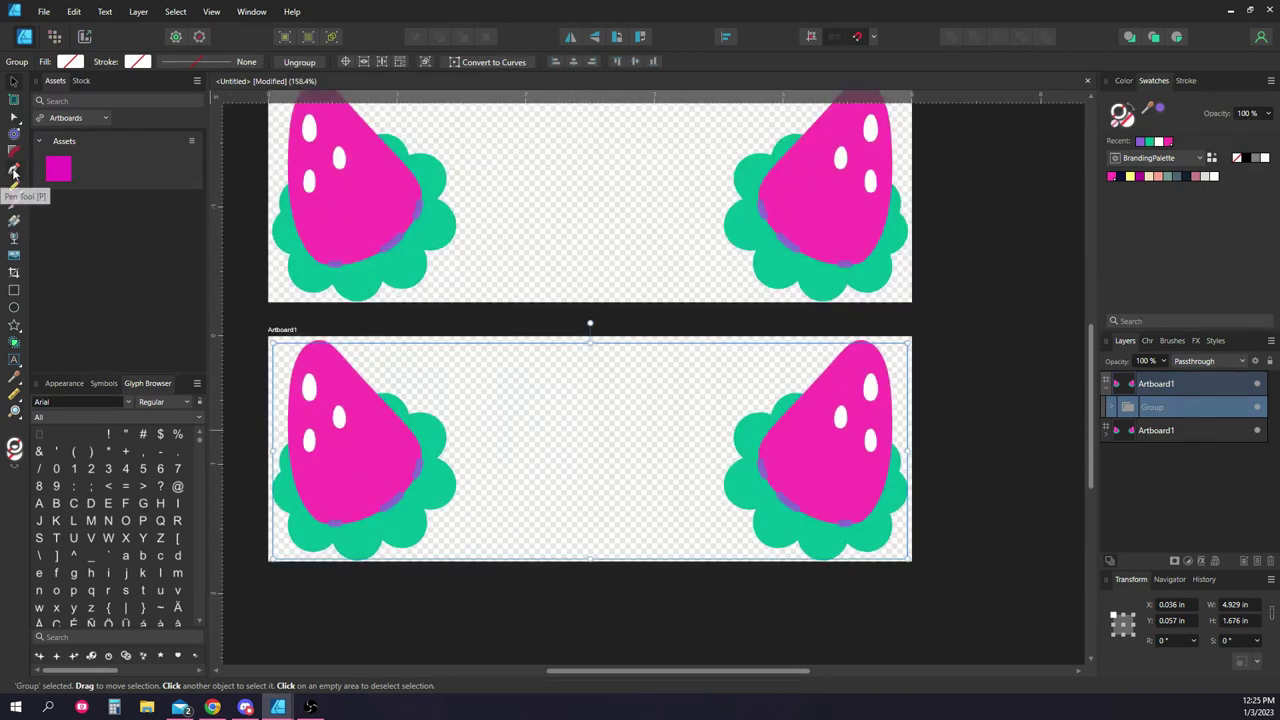
ctrl+scroll(558, 438, up, 1)
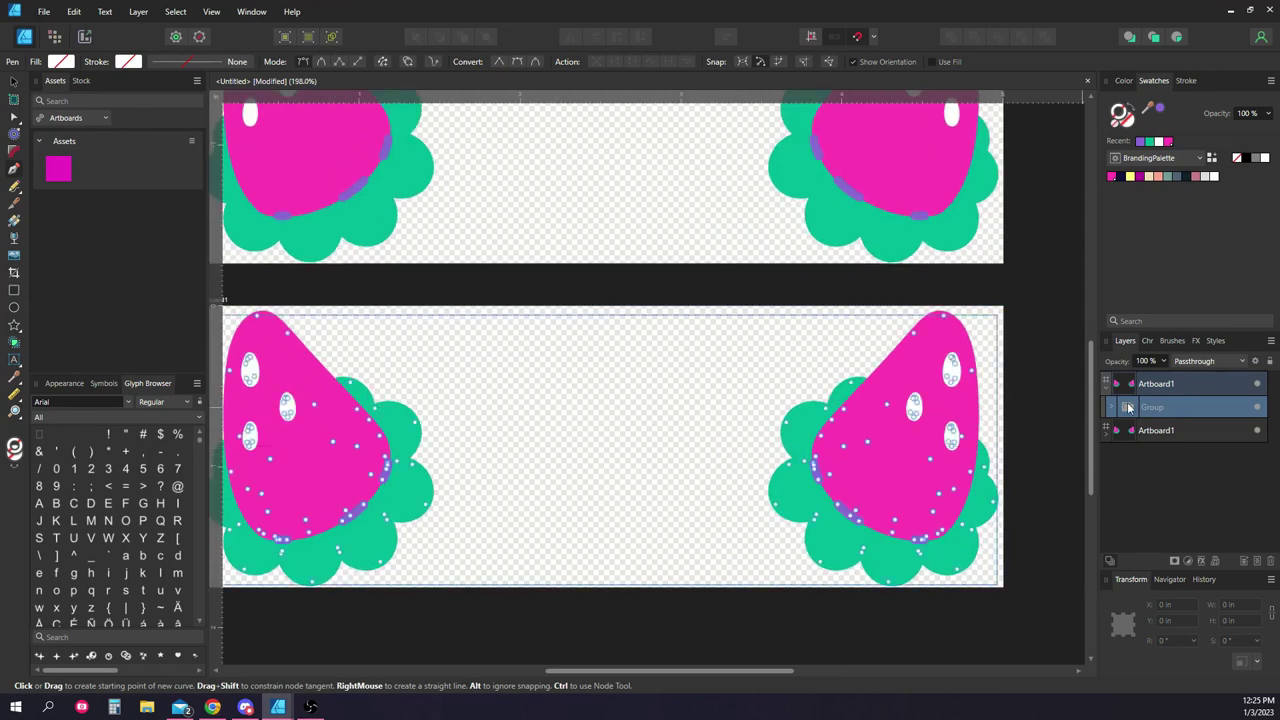
drag(525, 437, 569, 411)
click(636, 440)
drag(633, 440, 676, 484)
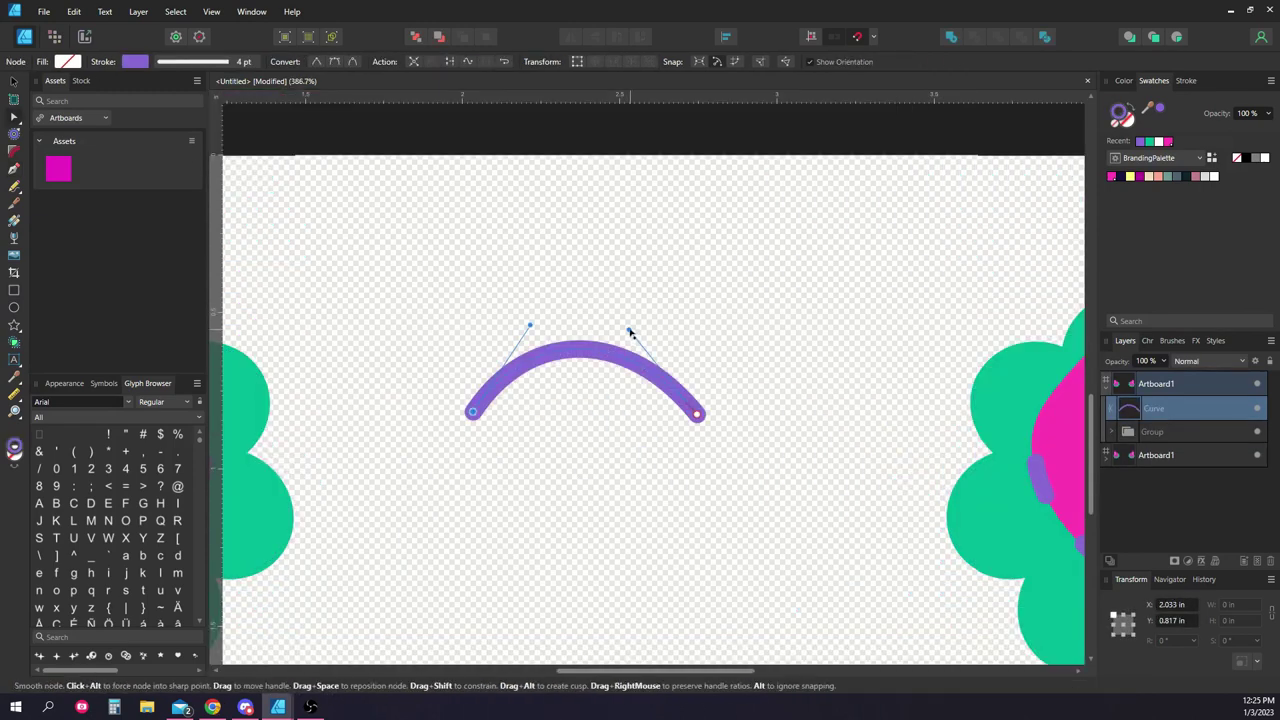
drag(630, 333, 637, 318)
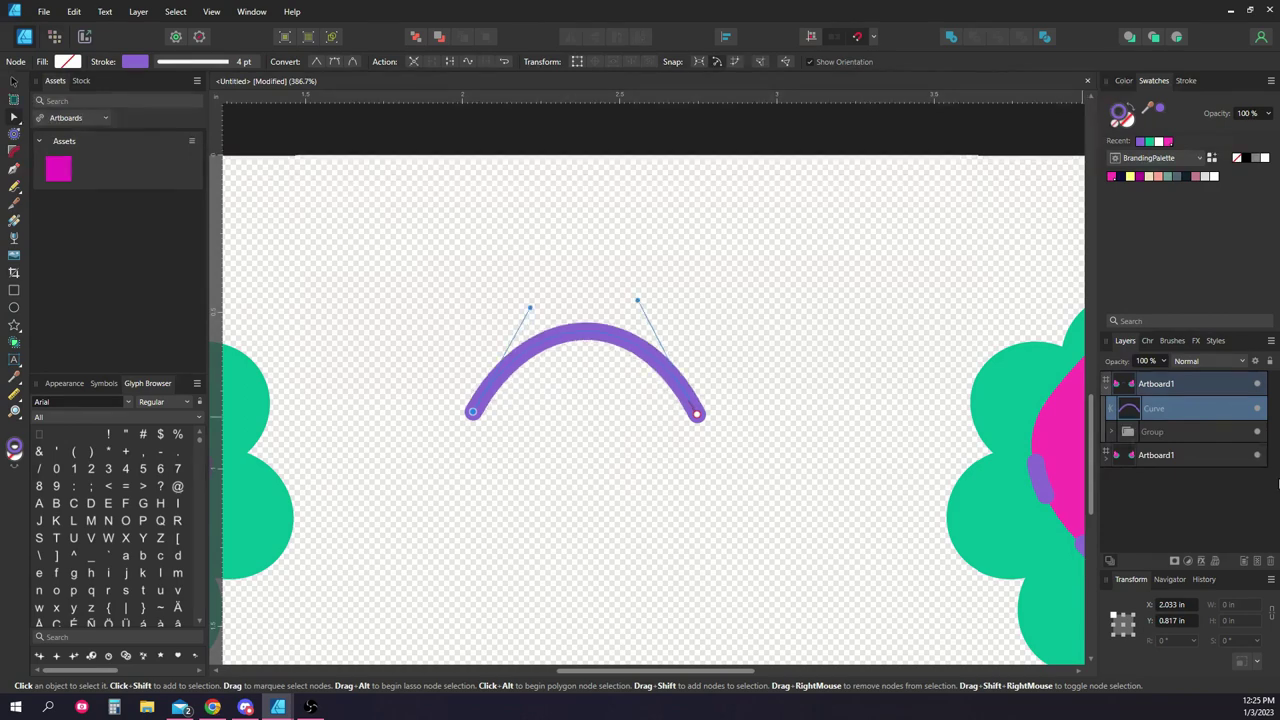
Duplicate the purple arch and flip the copy vertically.
key(ctrl+j)
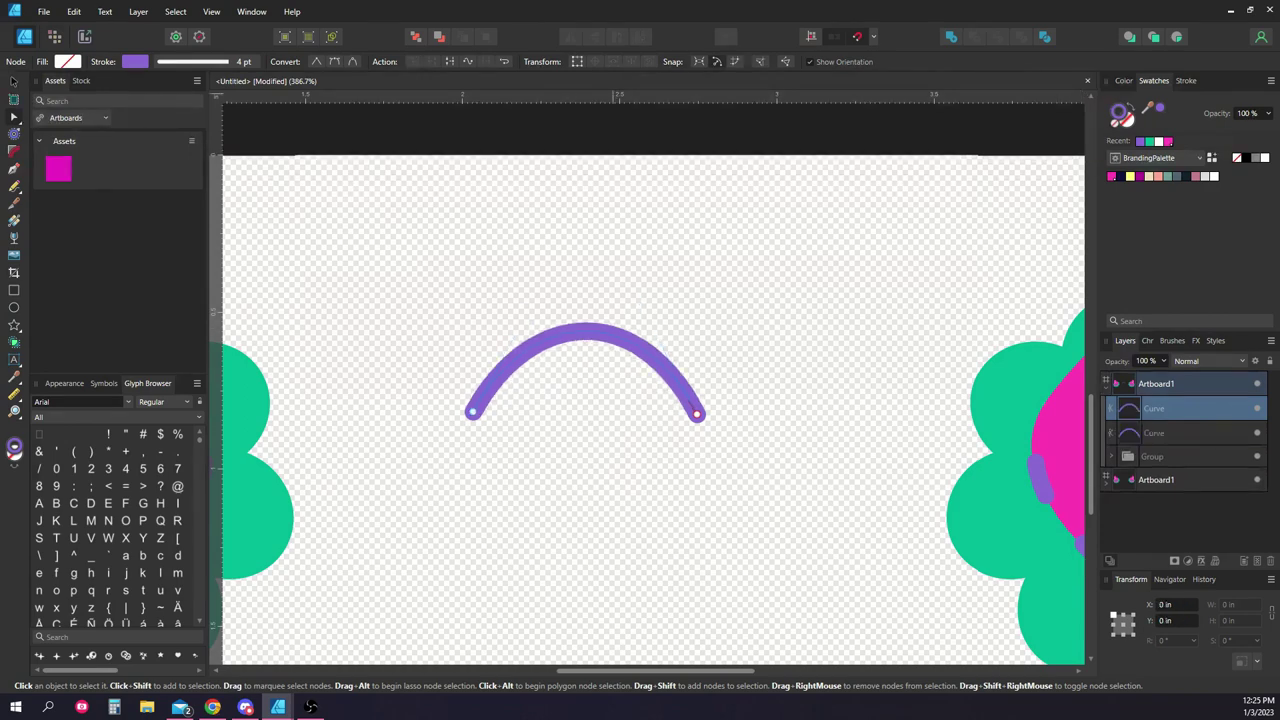
key(v)
right_click(376, 331)
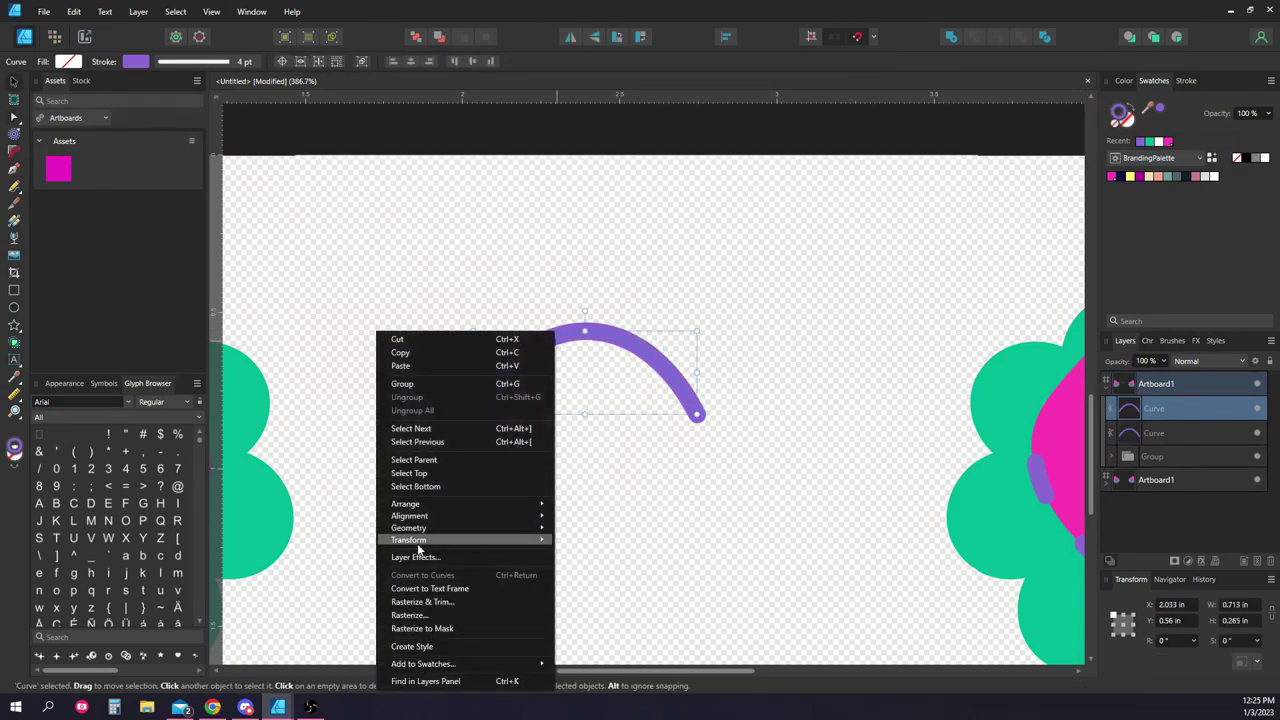
mouse_move(410, 540)
click(318, 585)
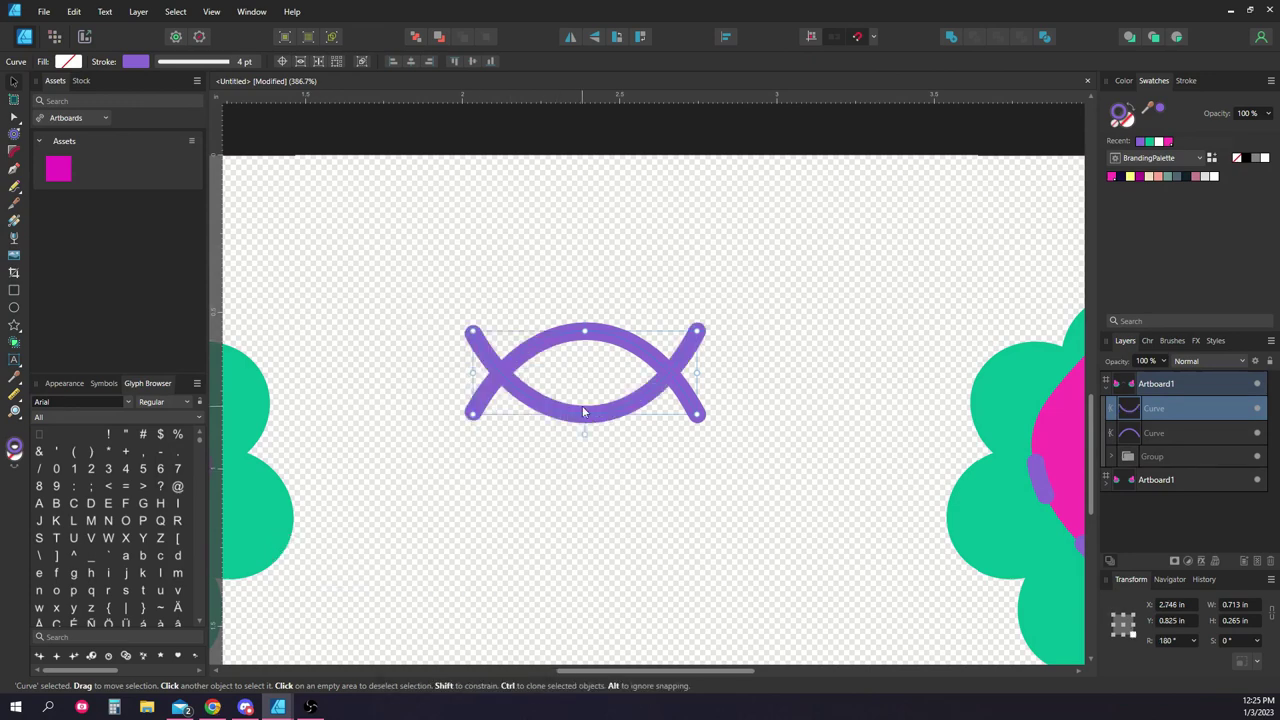
Move the flipped arch down to meet the original's ends, and pull the upper arch's handles outward to round the eye outline.
drag(578, 489, 579, 495)
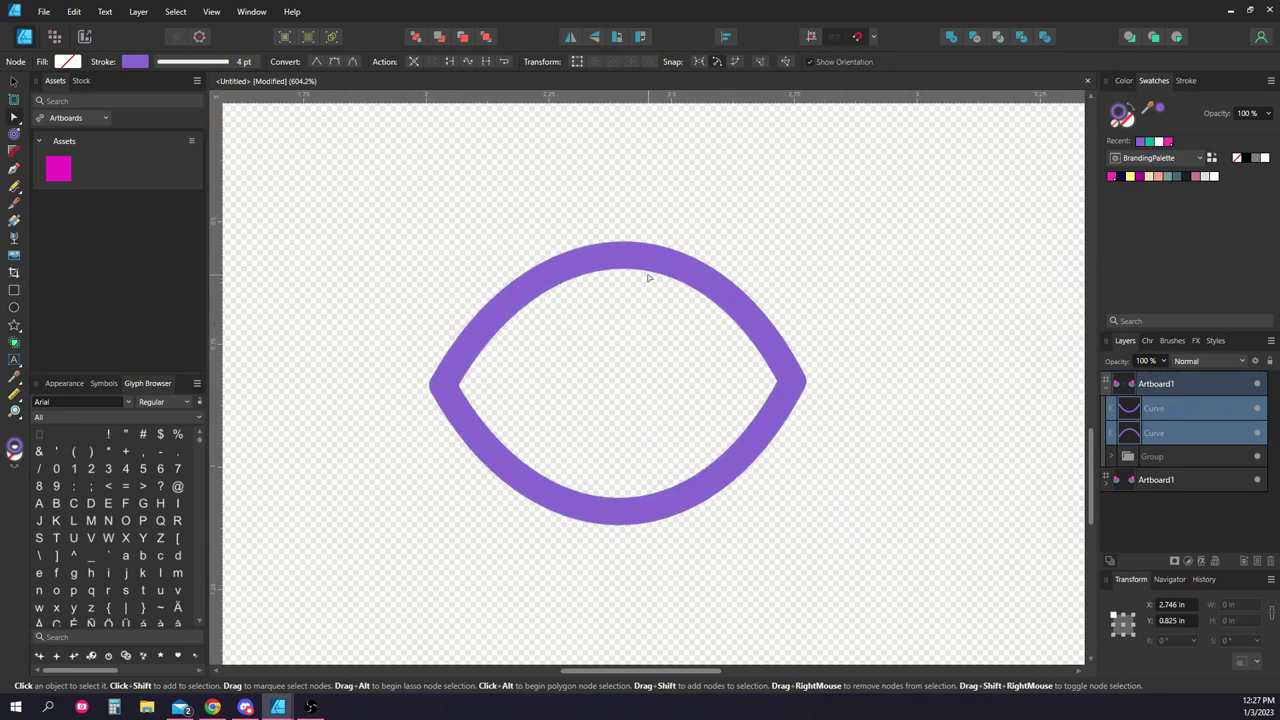
drag(700, 203, 737, 194)
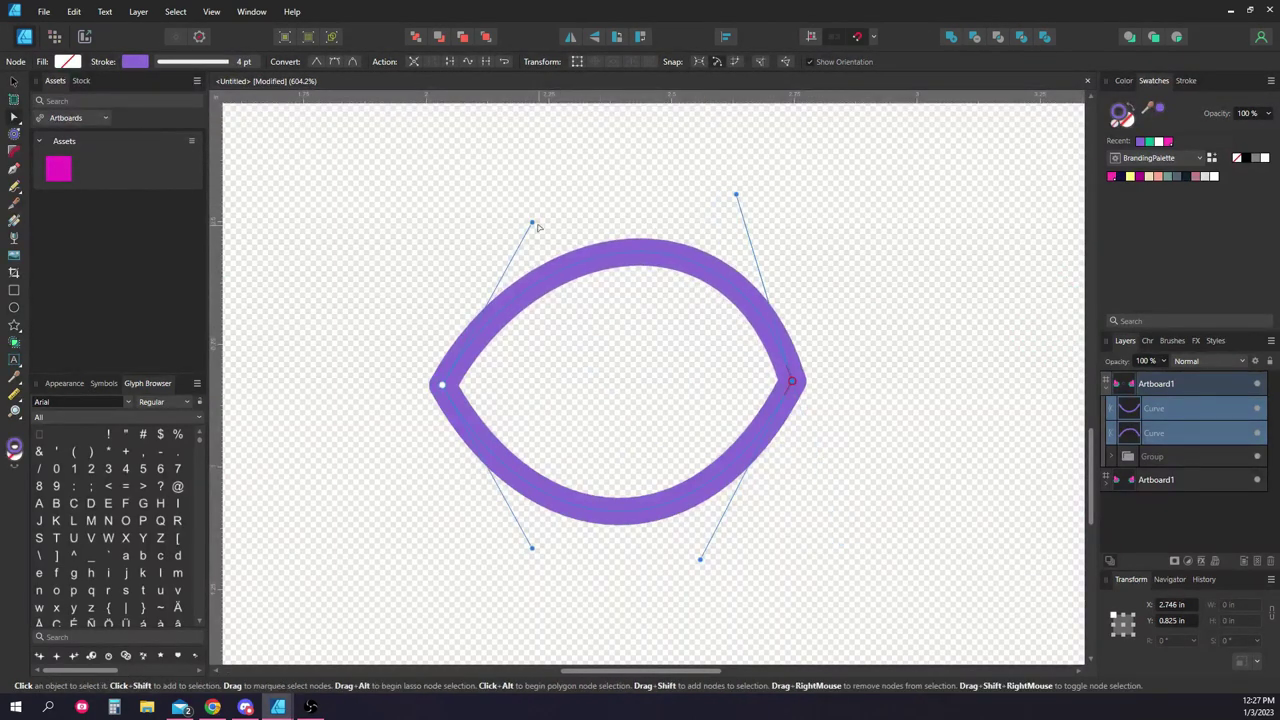
drag(533, 223, 490, 215)
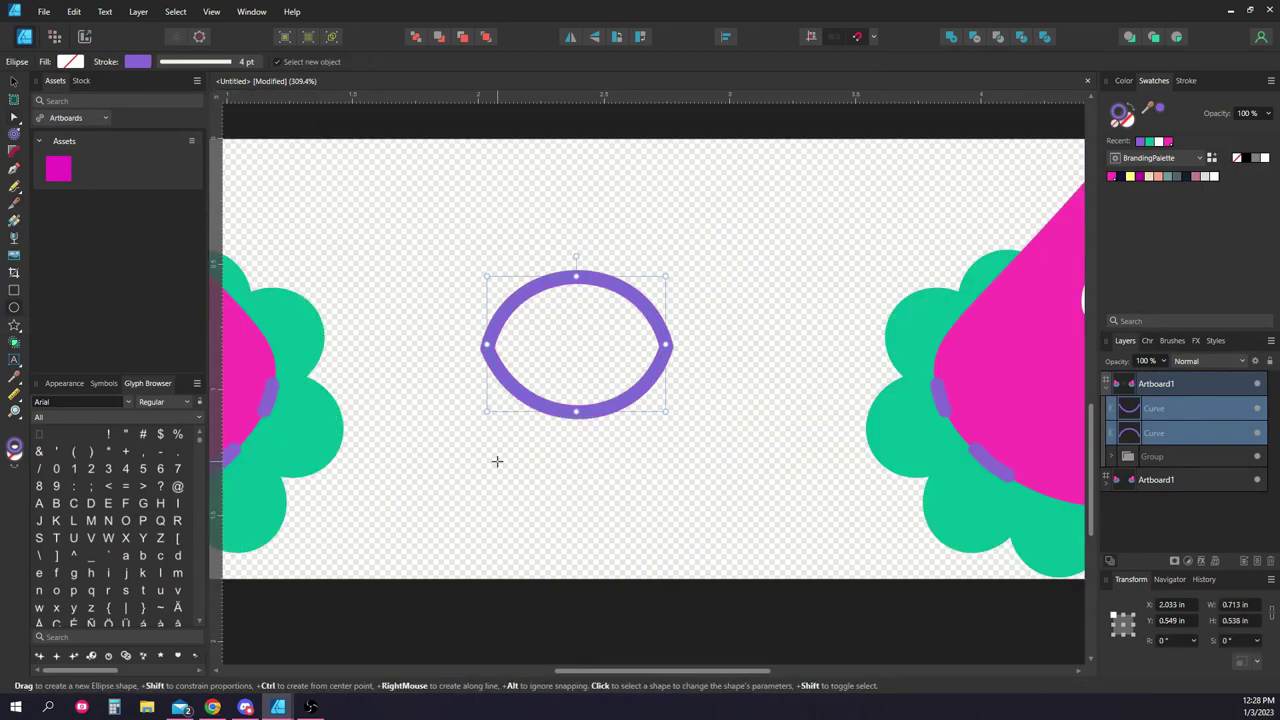
Draw an unfilled purple circle about 0.55 in across with a 2 pt stroke, and place it over the eye outline as the iris.
drag(497, 461, 637, 600)
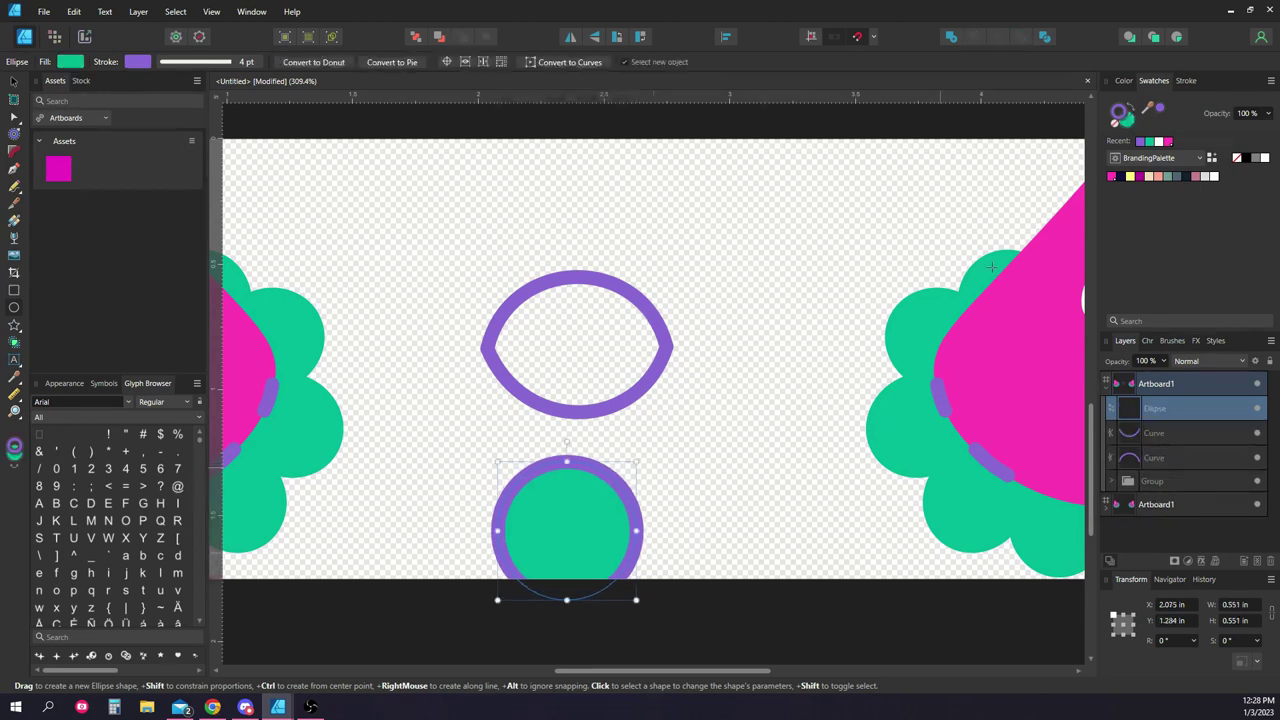
click(1108, 128)
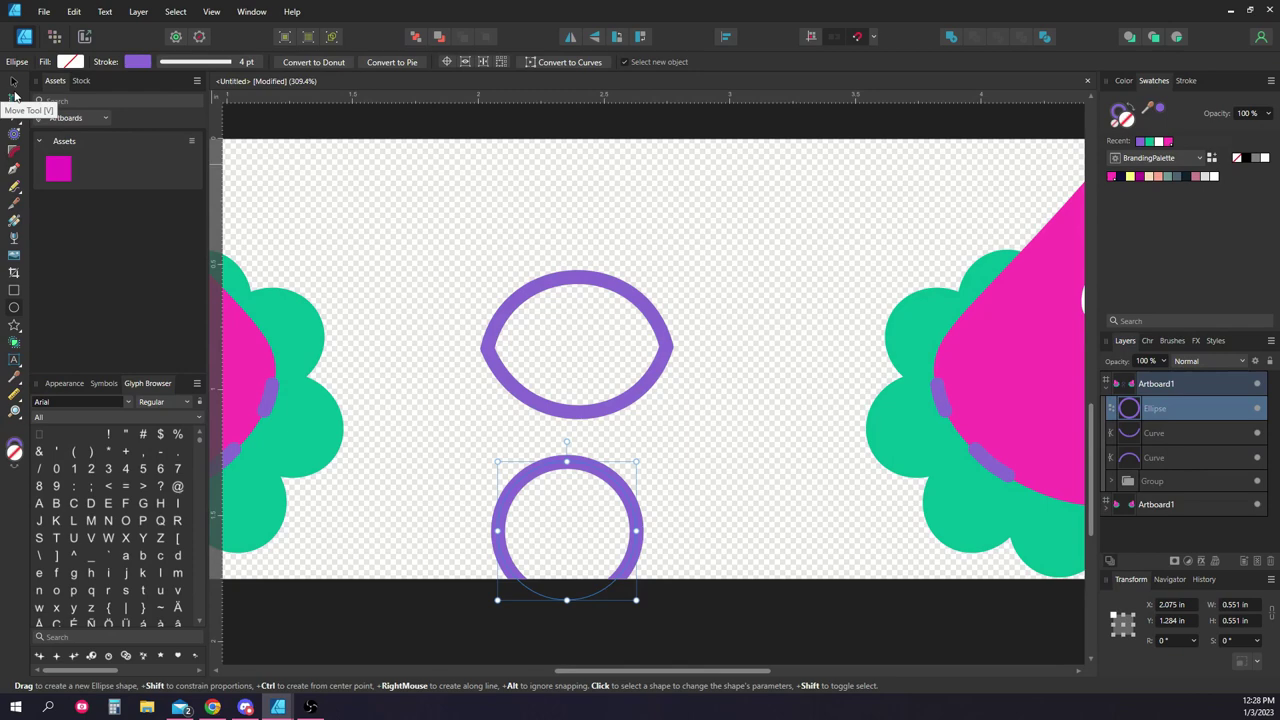
click(228, 62)
scroll(268, 108, down, 2)
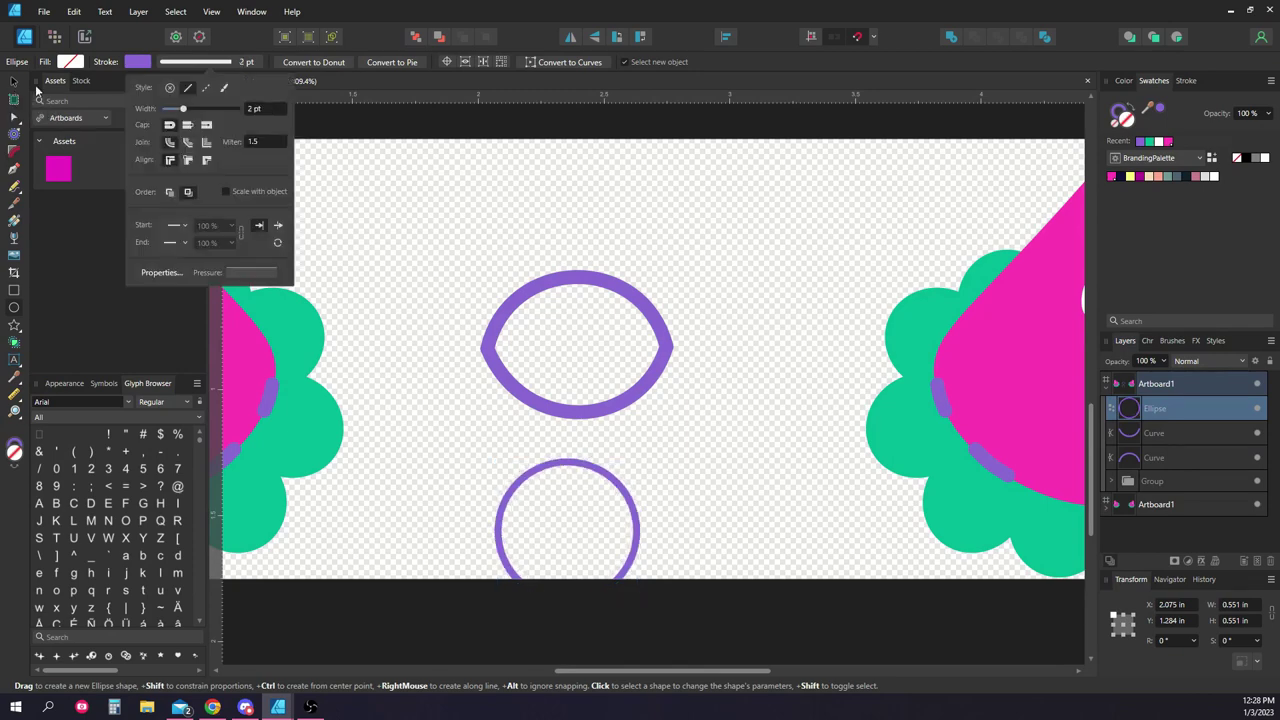
click(13, 81)
drag(586, 471, 595, 277)
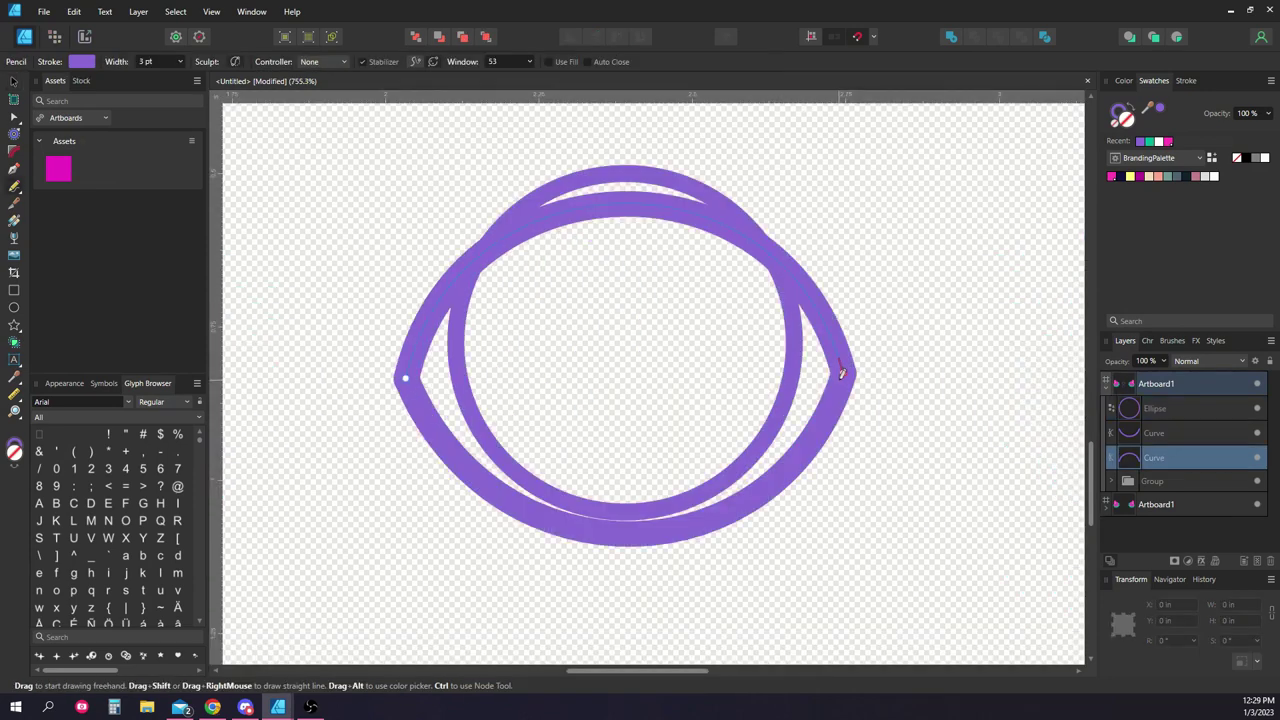
Close a Pencil shape traced along the eye outline, fill it white without a stroke and send it behind the arcs.
mouse_move(841, 373)
mouse_down()
mouse_move(764, 246)
mouse_move(645, 205)
mouse_move(590, 203)
mouse_move(493, 246)
mouse_move(428, 312)
mouse_move(413, 356)
mouse_move(412, 384)
mouse_move(454, 449)
mouse_move(520, 500)
mouse_move(585, 524)
mouse_move(713, 512)
mouse_move(758, 488)
mouse_move(836, 386)
mouse_up()
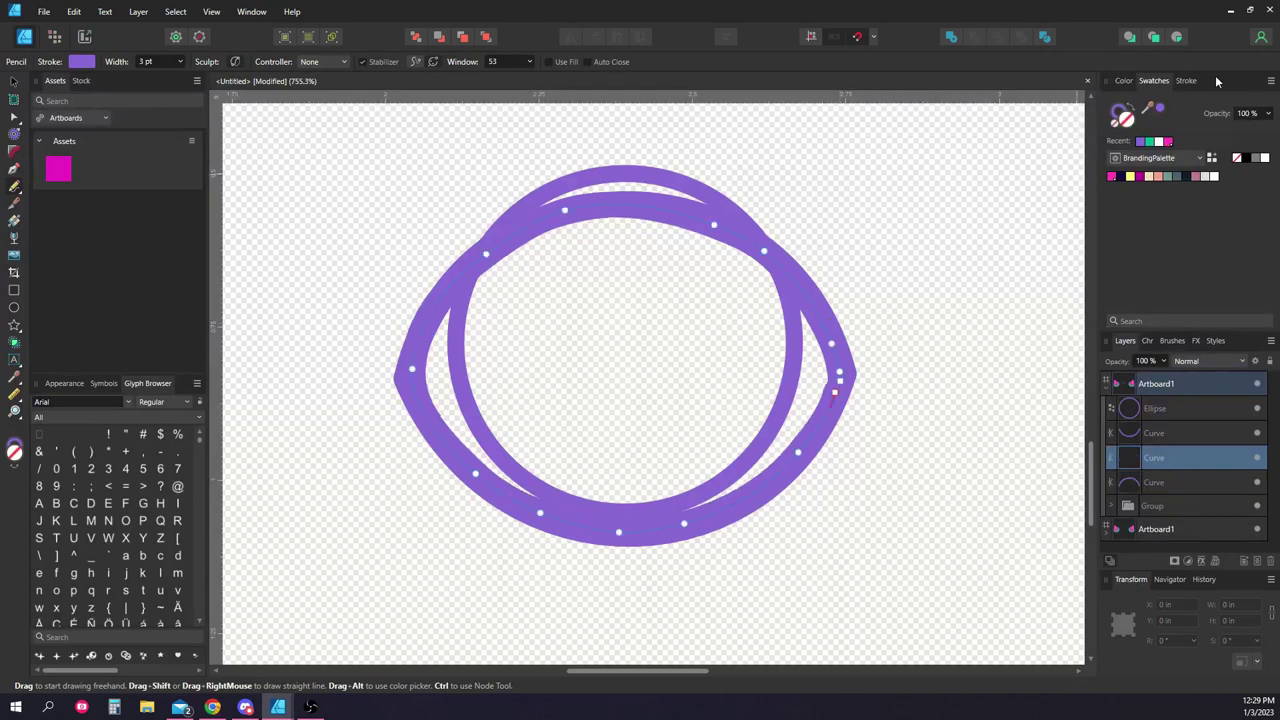
click(1131, 106)
click(1265, 158)
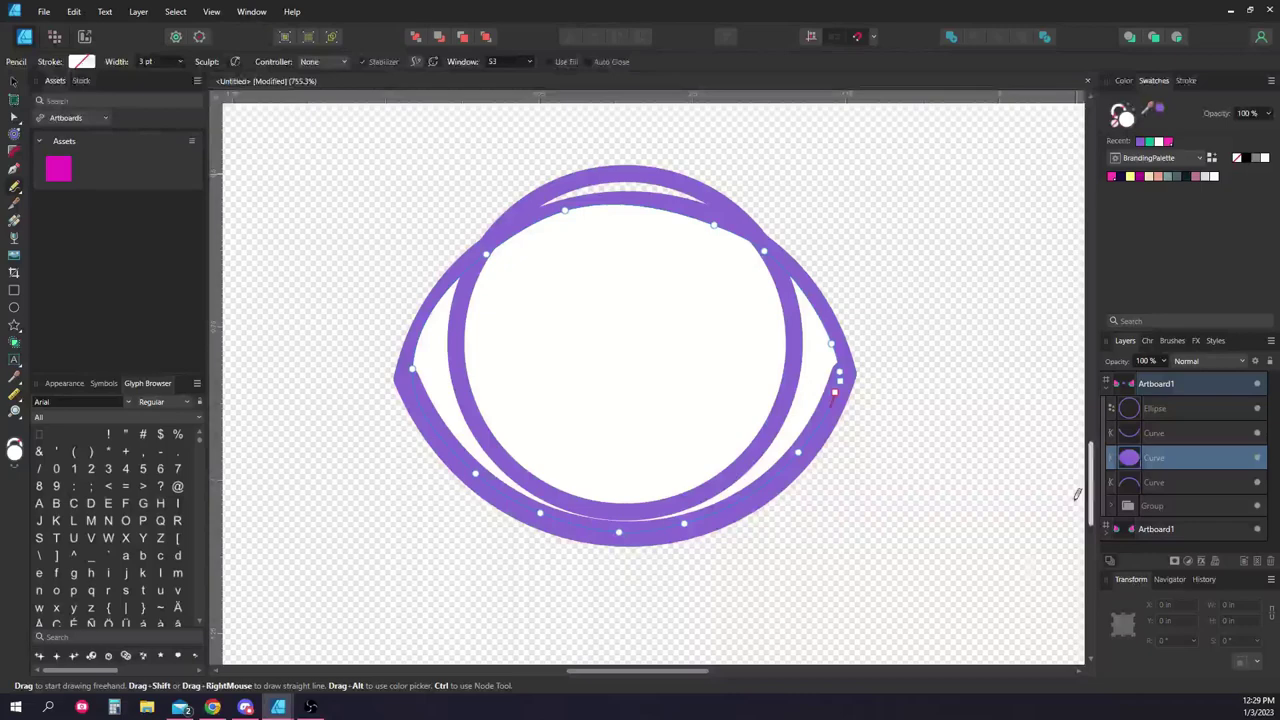
key(ctrl+bracketleft)
Convert the iris circle to curves and add a node where its left side crosses the upper eyelid arc.
click(845, 397)
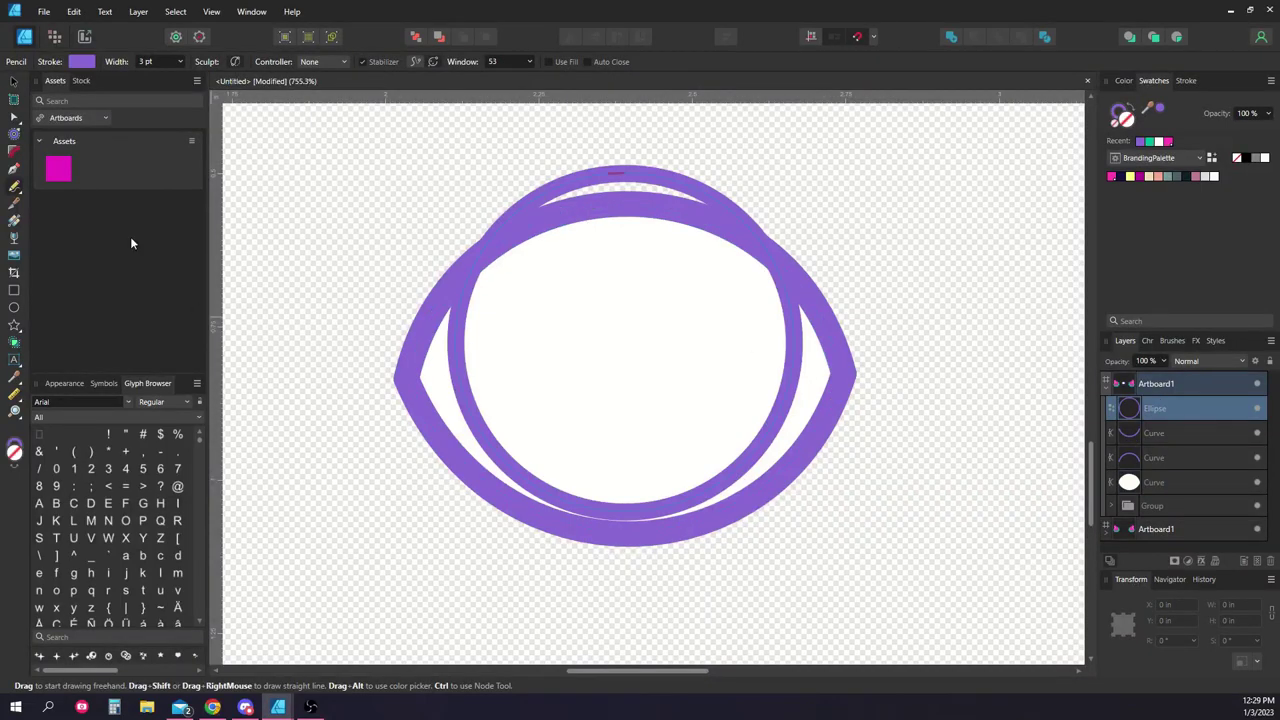
click(13, 117)
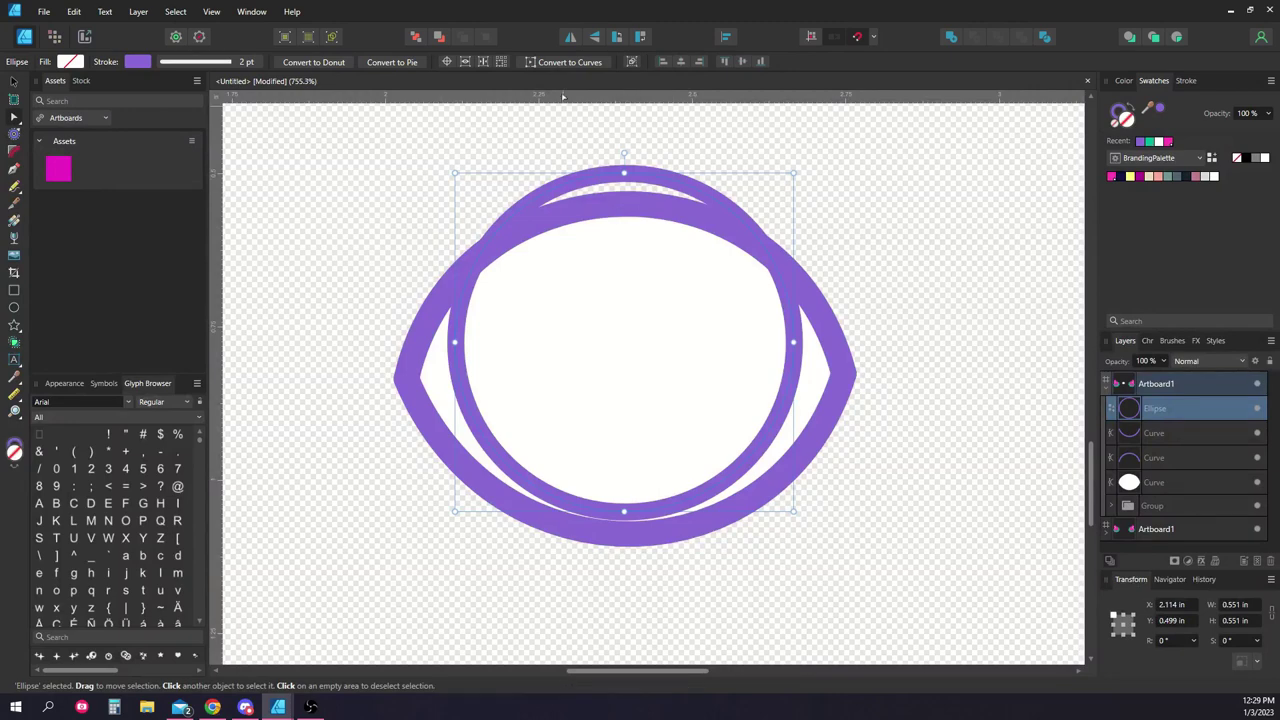
click(566, 62)
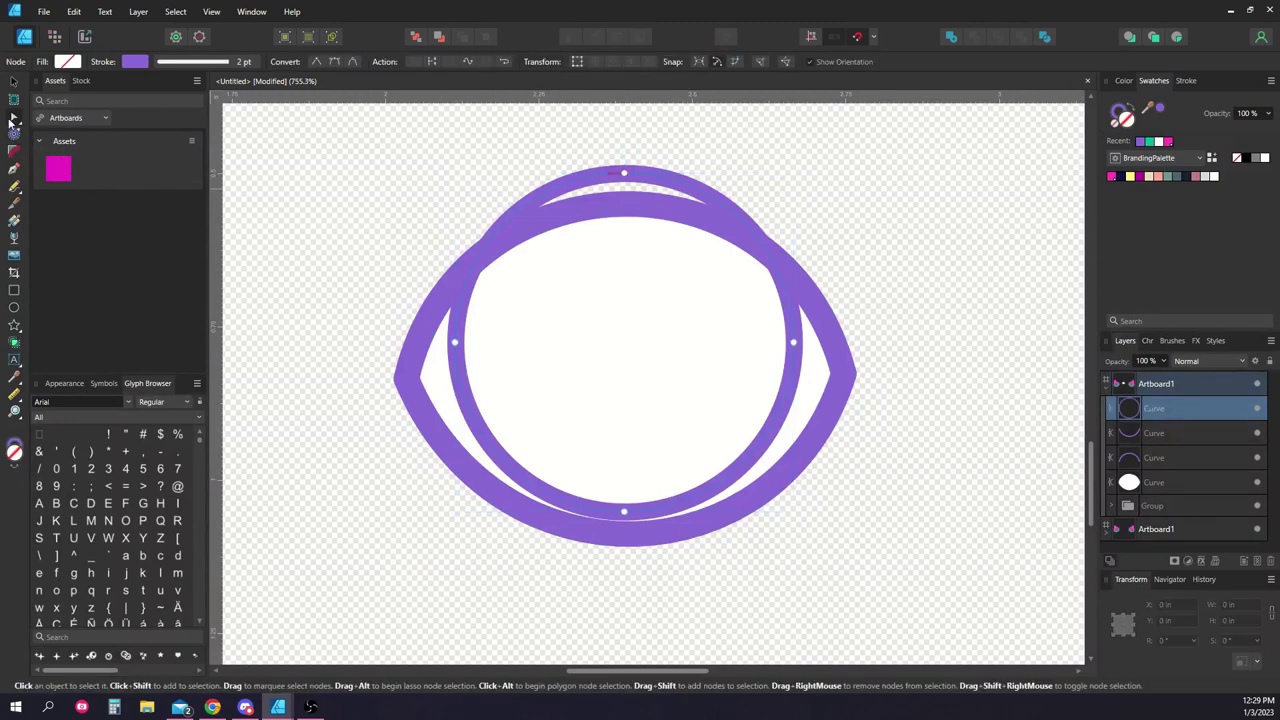
click(484, 250)
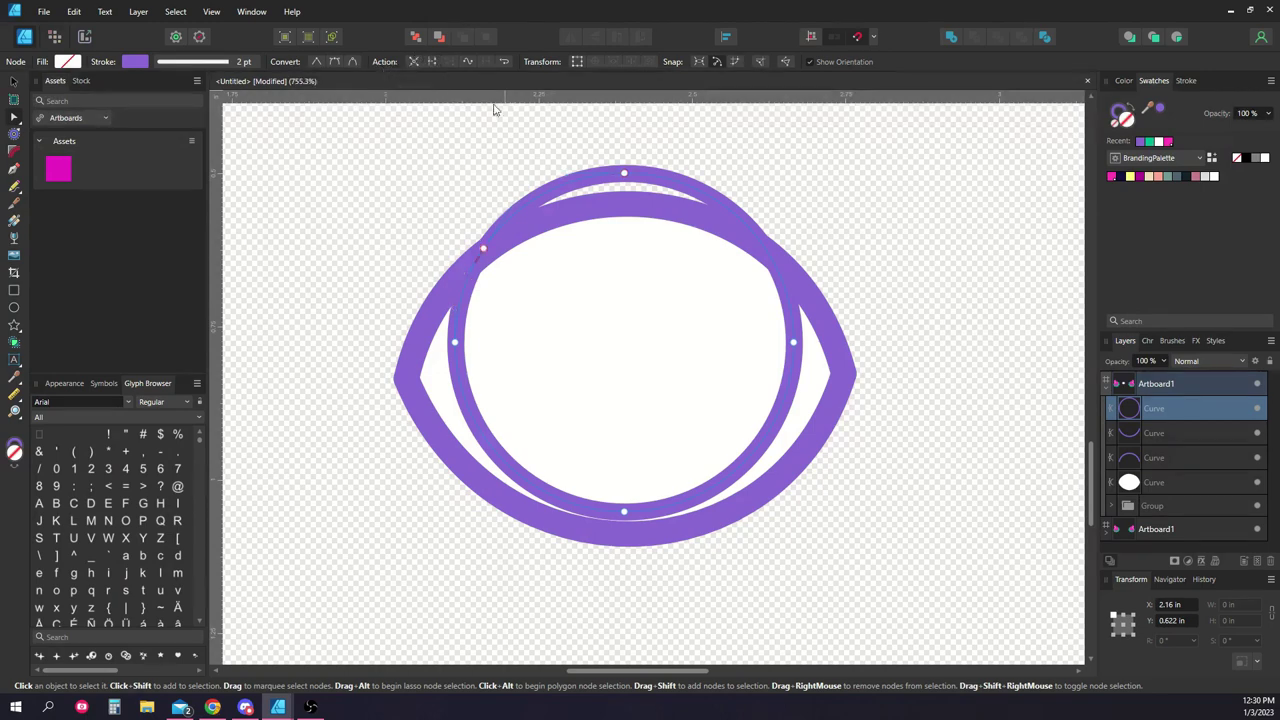
Add a node where the iris circle's right side crosses the upper eyelid, break the curve there and delete the arc above the lid.
click(766, 250)
click(432, 63)
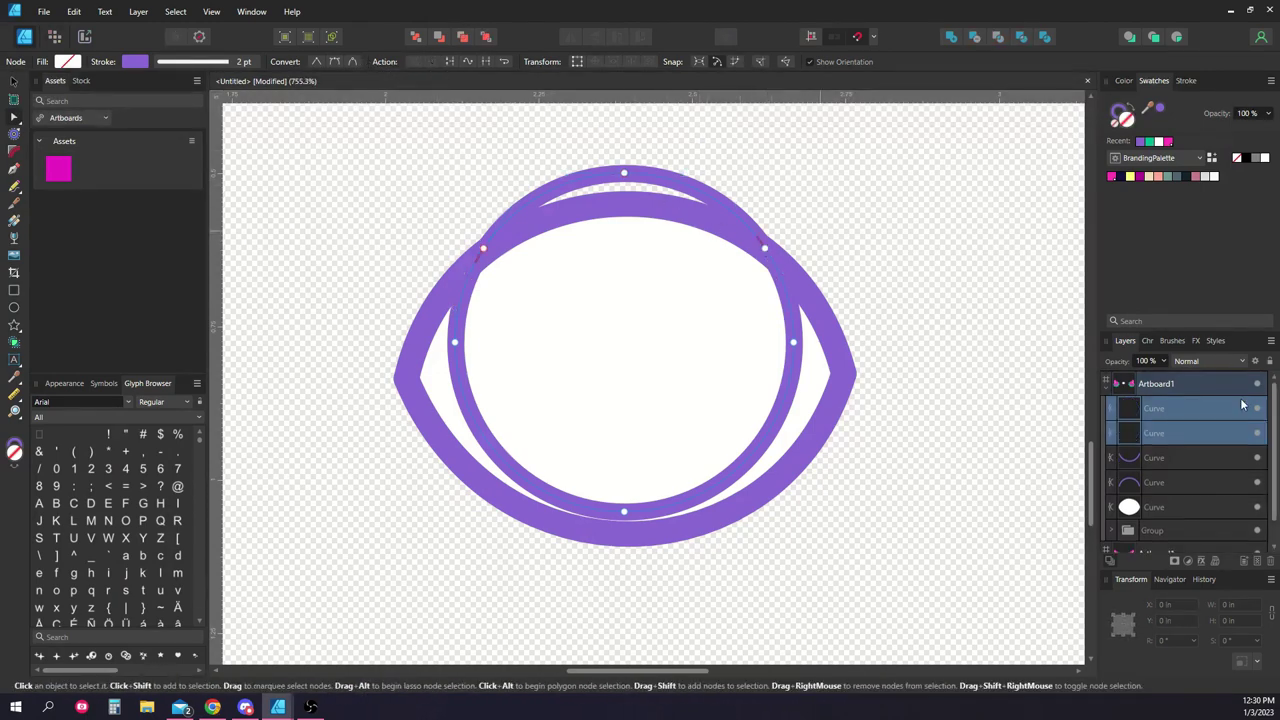
click(1178, 426)
key(Delete)
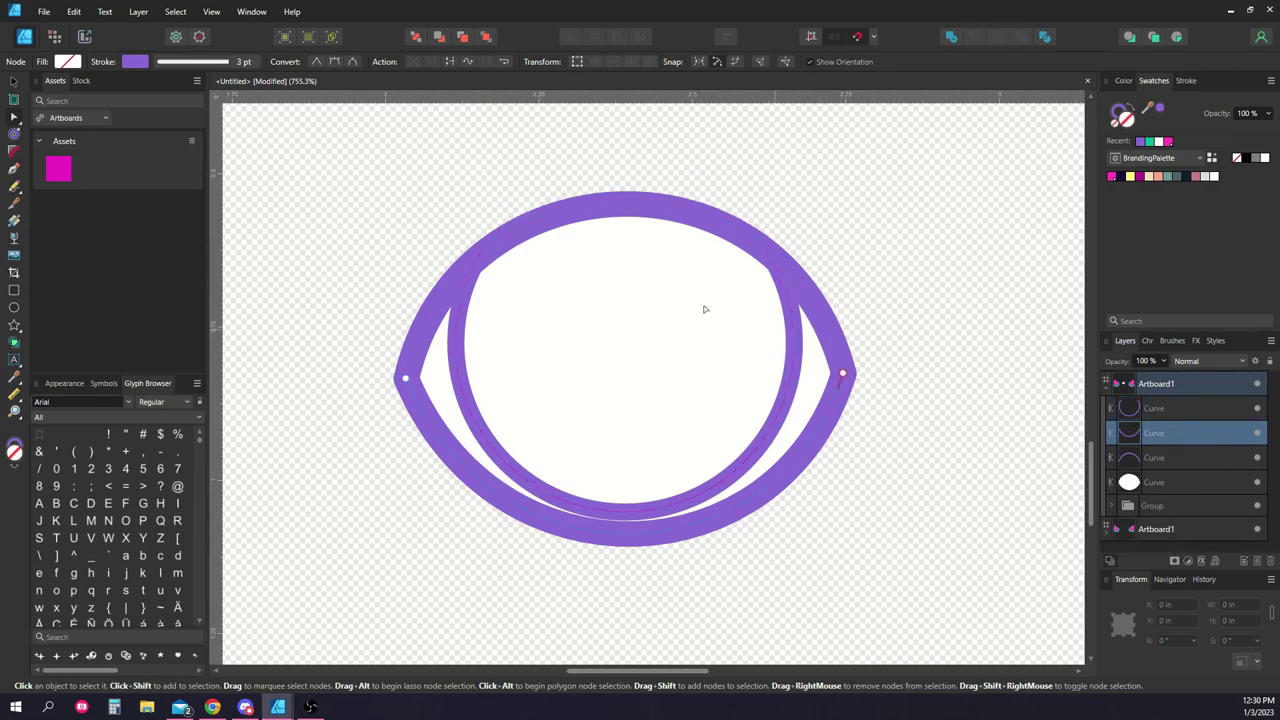
Draw four short purple eyelashes with the Pencil along the left half of the upper eyelid, using a 3 pt stroke.
scroll(476, 284, down, 3)
scroll(476, 284, down, 3)
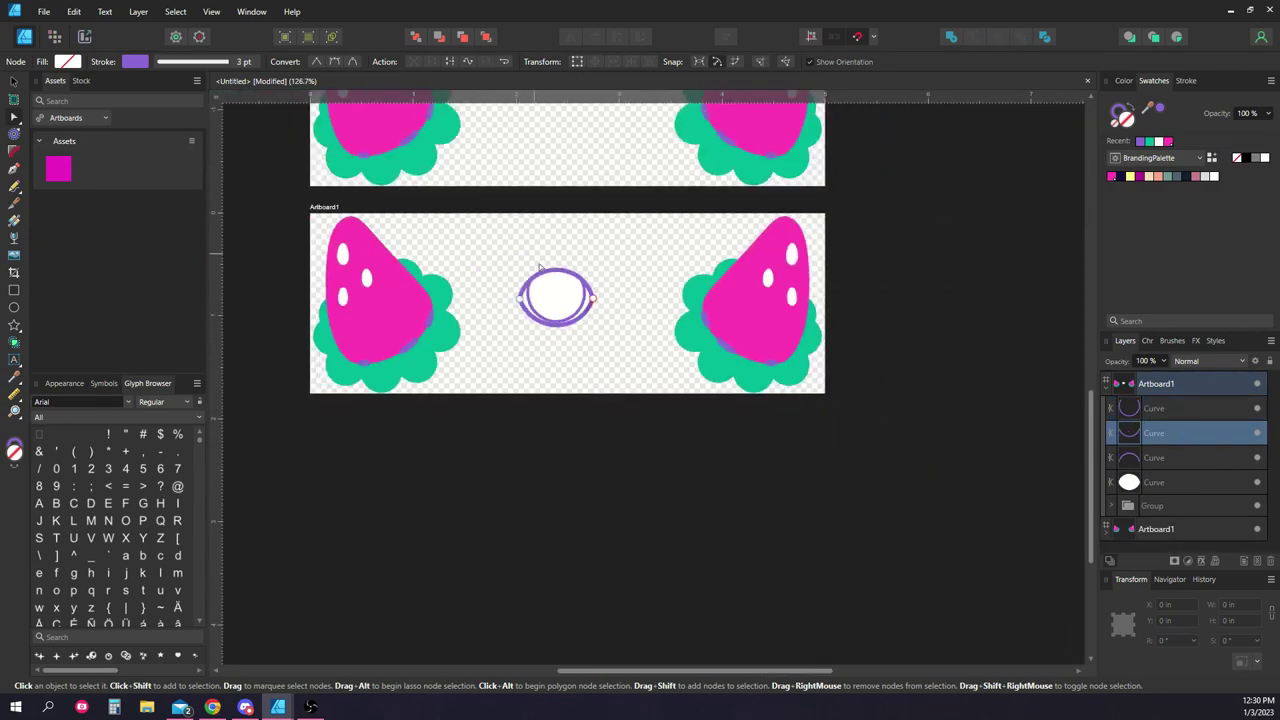
scroll(543, 264, up, 4)
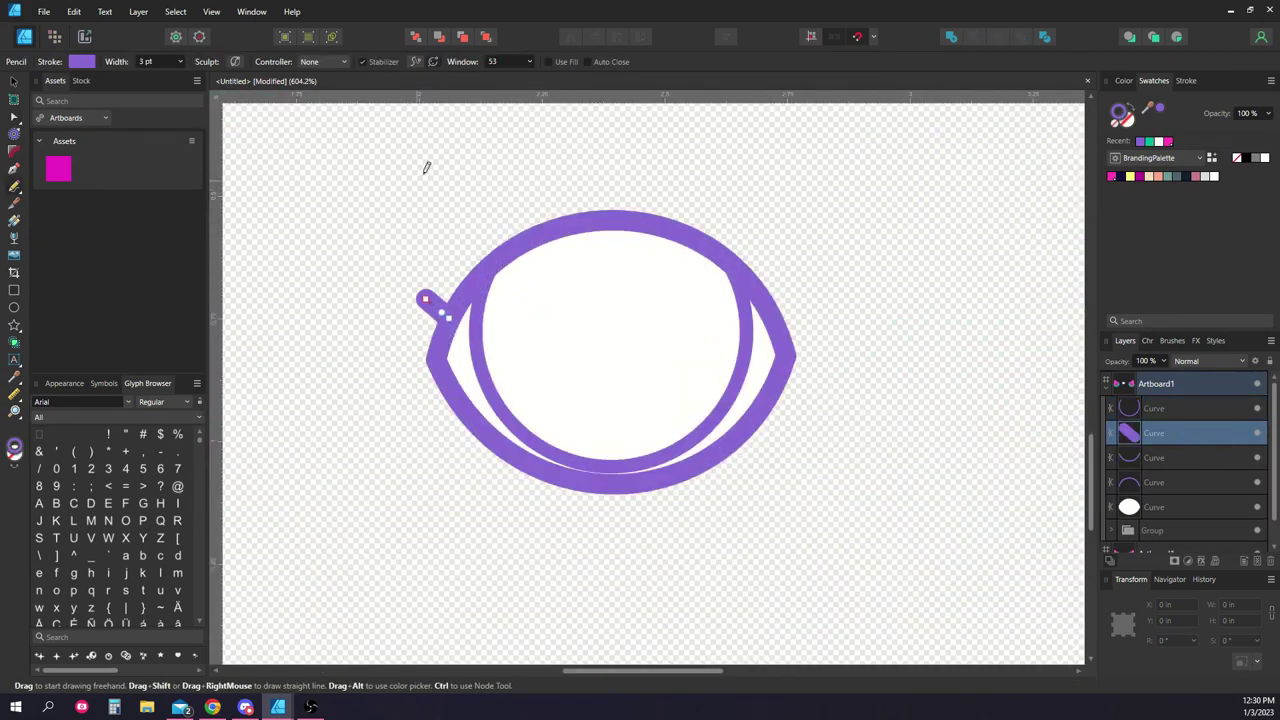
scroll(429, 167, up, 1)
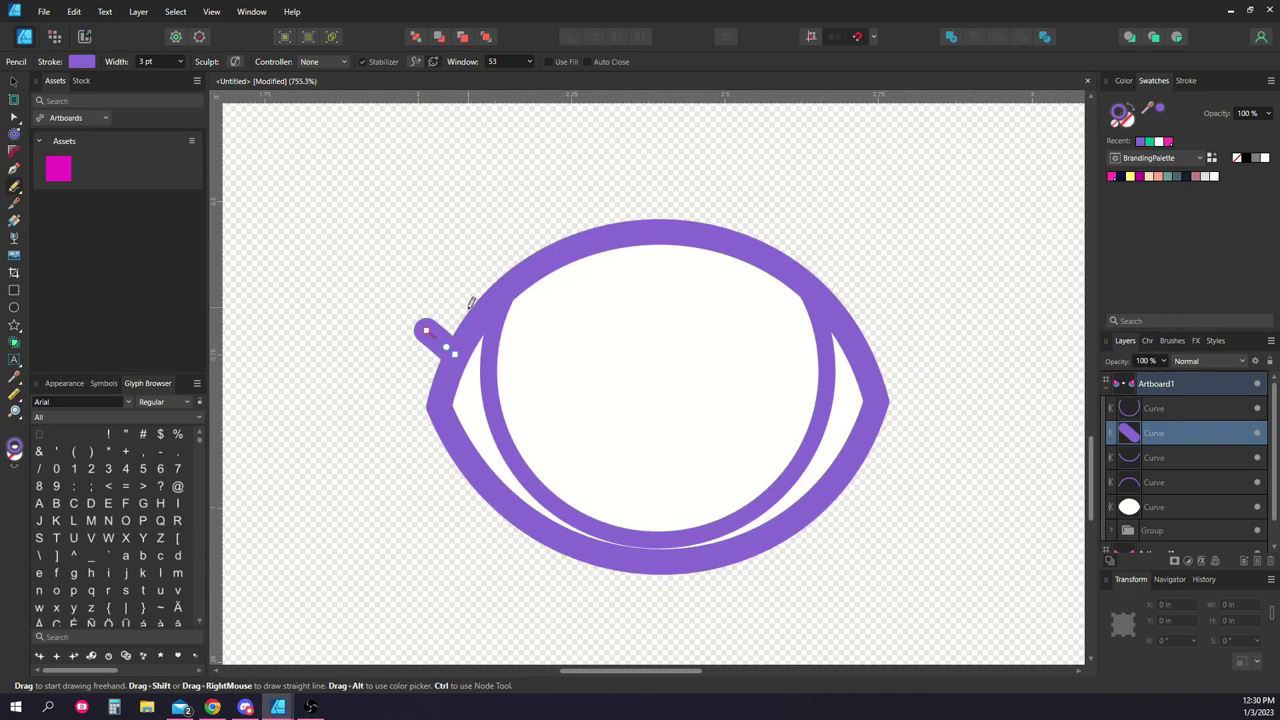
mouse_move(469, 310)
mouse_down()
mouse_move(433, 267)
mouse_move(468, 282)
mouse_move(447, 239)
mouse_up()
key(ctrl+z)
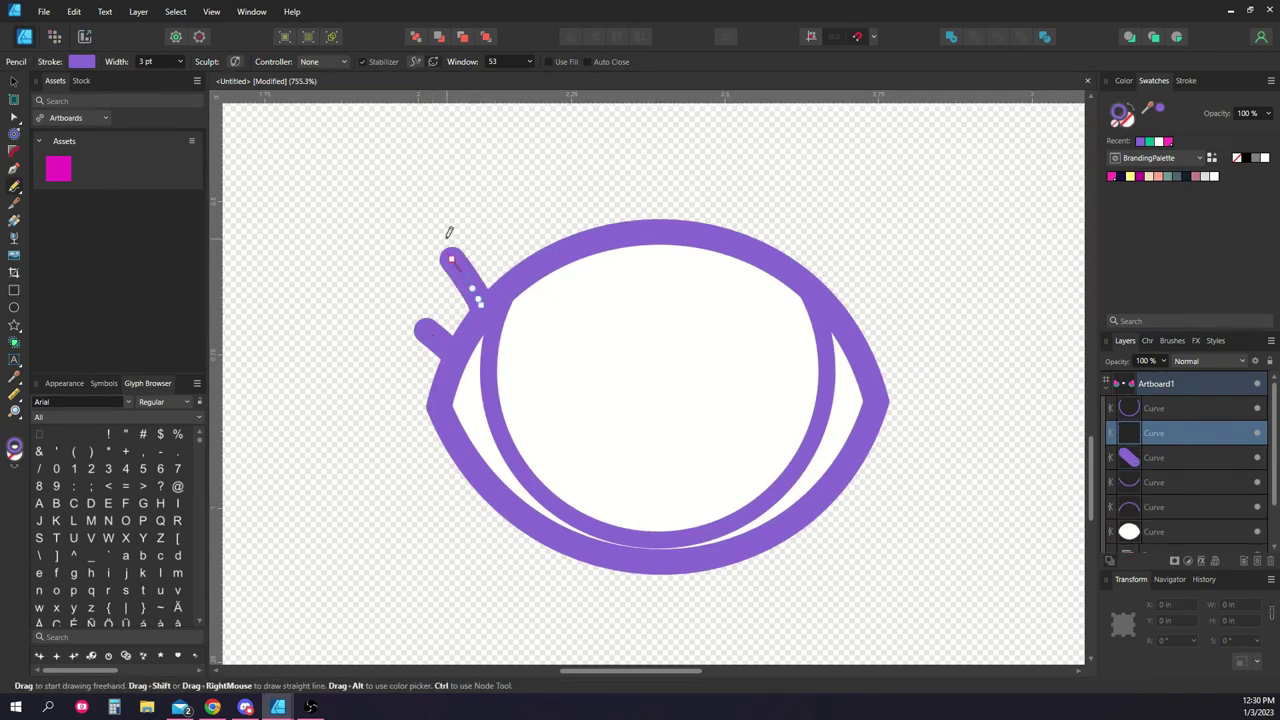
drag(541, 246, 512, 188)
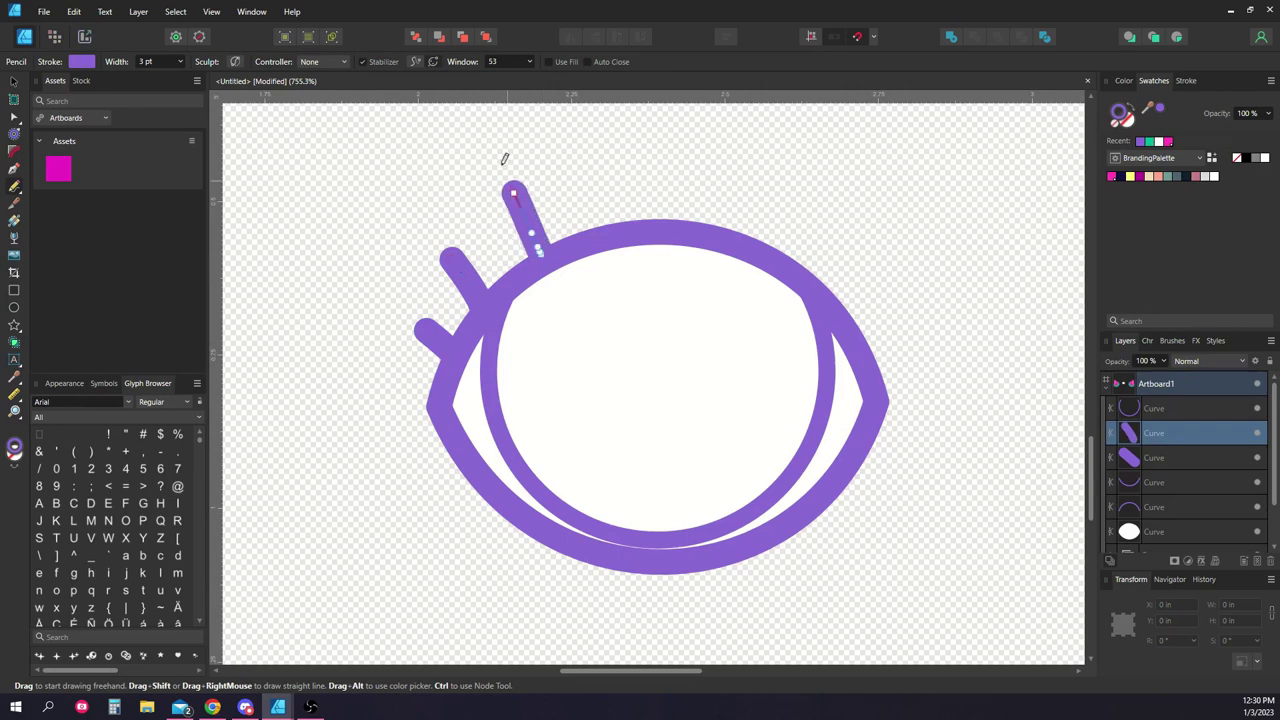
drag(618, 222, 601, 130)
scroll(603, 125, down, 3)
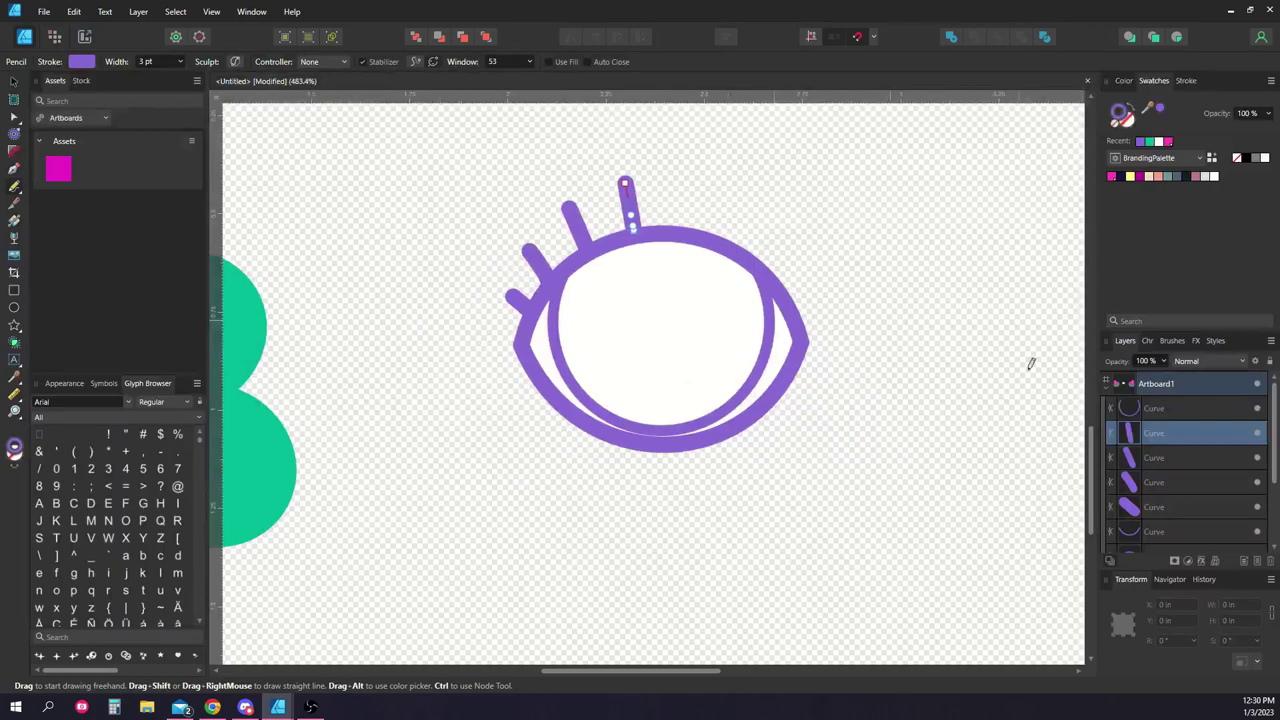
Group the four eyelash strokes and duplicate the group.
shift+click(1173, 511)
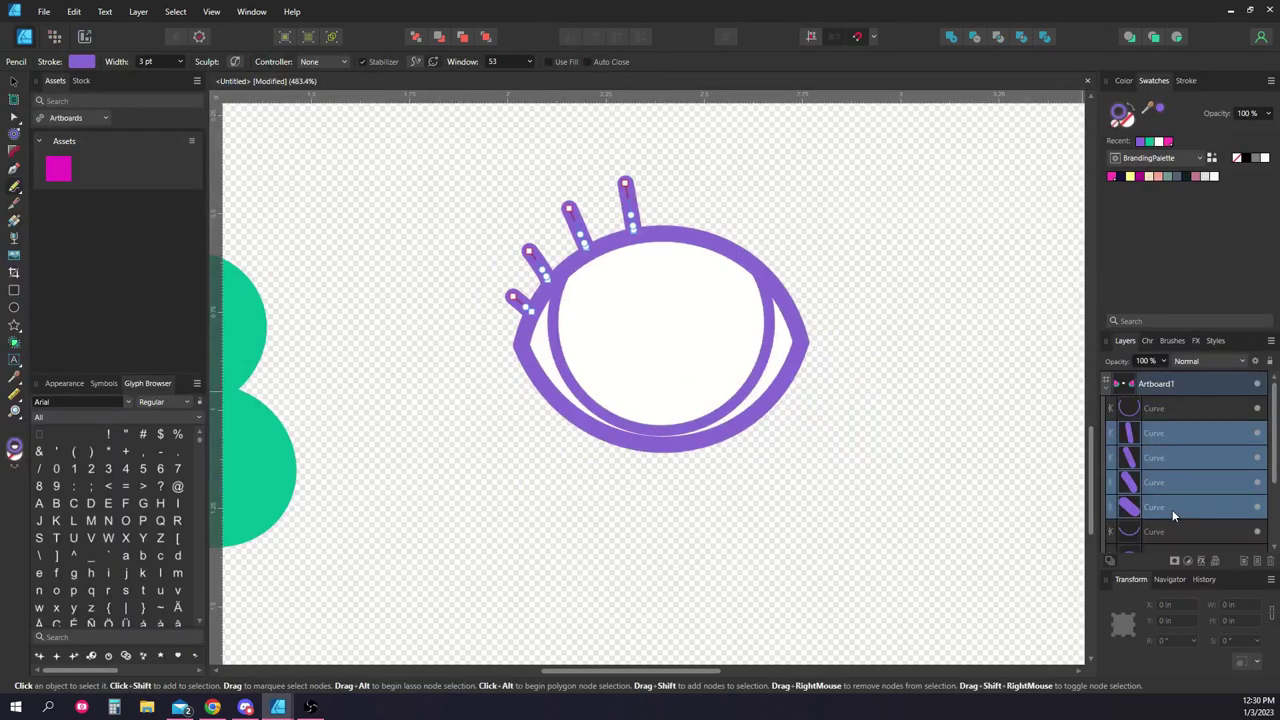
key(ctrl+g)
click(14, 83)
right_click(576, 228)
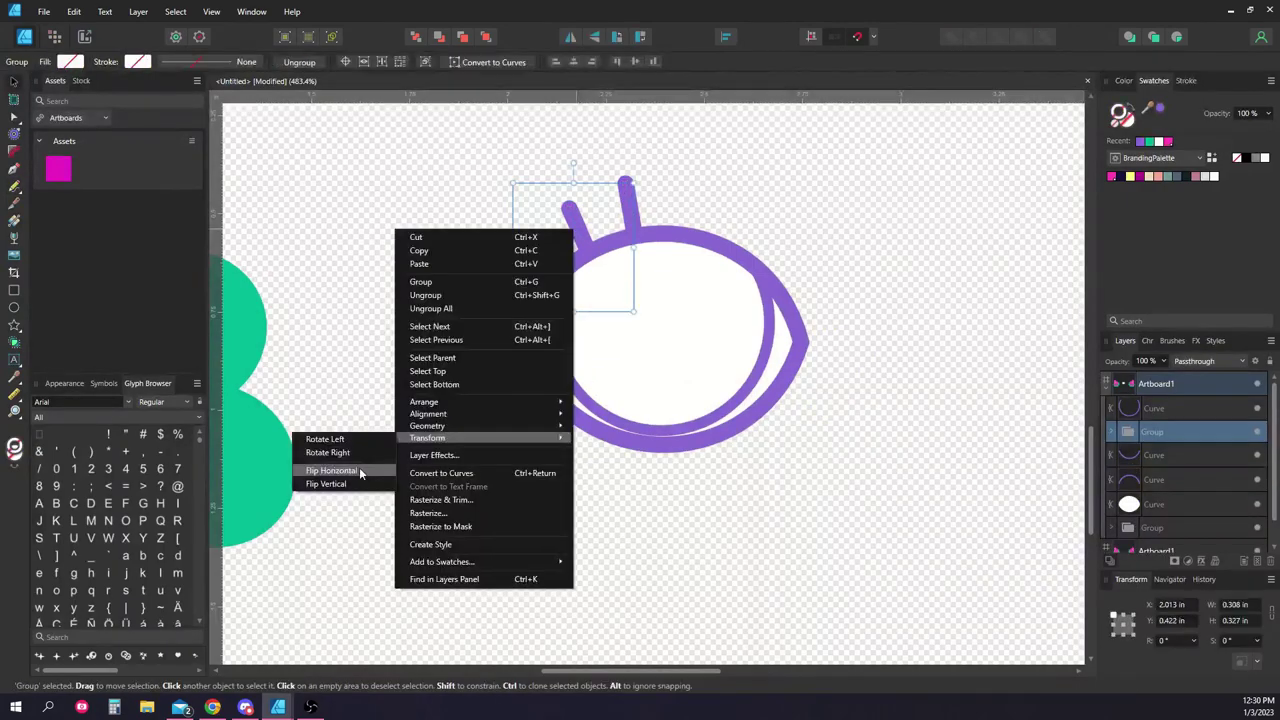
click(1176, 437)
drag(1160, 441, 1160, 447)
Flip the duplicated eyelash group horizontally and place it against the right half of the upper eyelid.
right_click(583, 248)
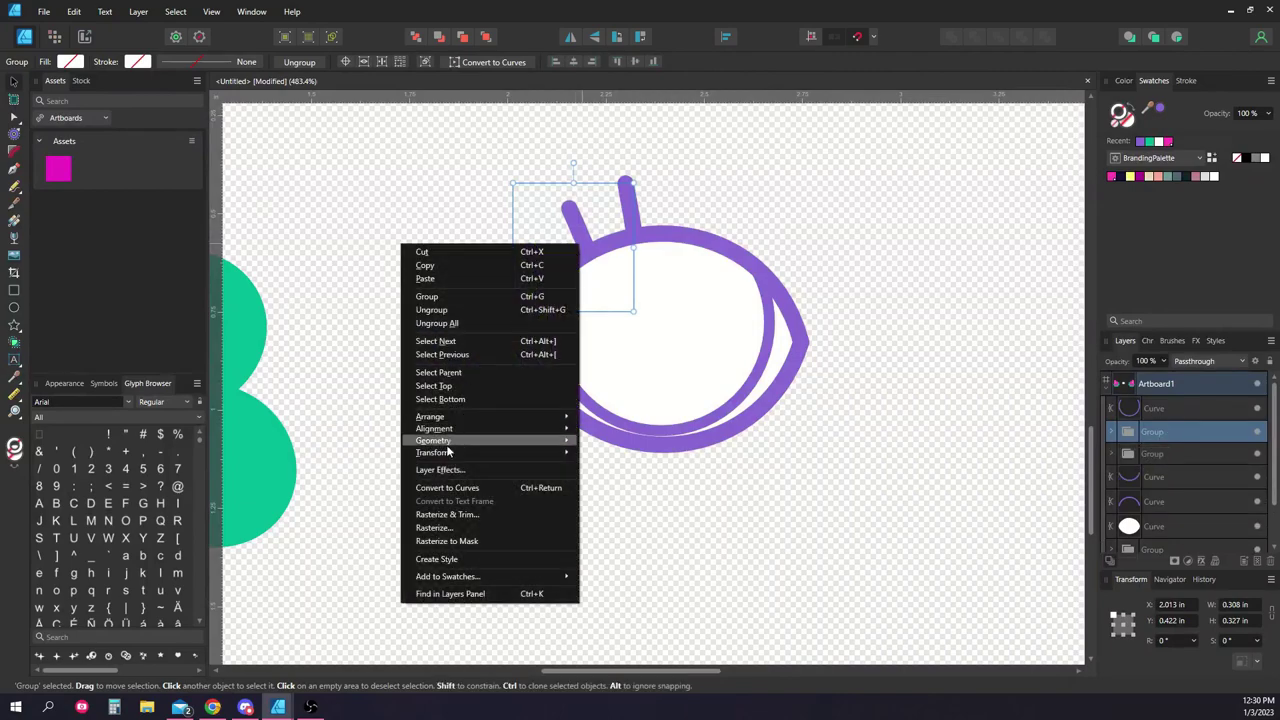
mouse_move(443, 452)
click(342, 486)
drag(592, 227, 778, 223)
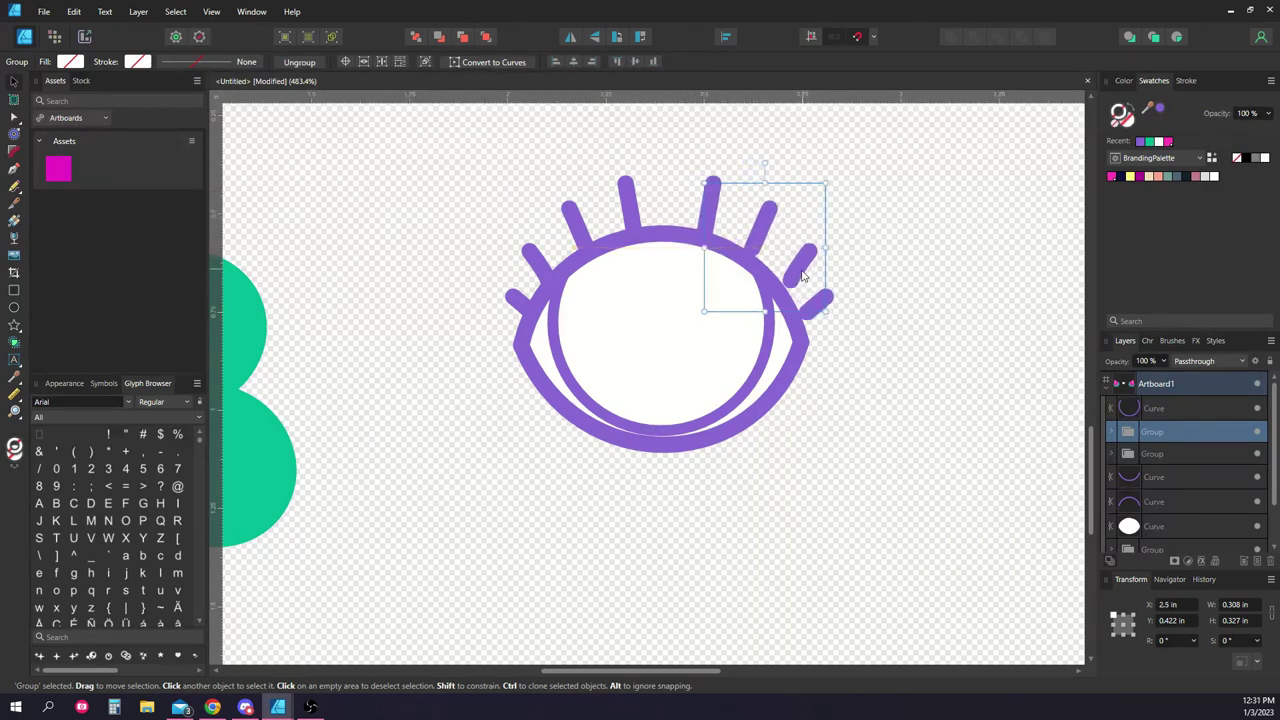
drag(803, 276, 790, 277)
scroll(643, 342, down, 3)
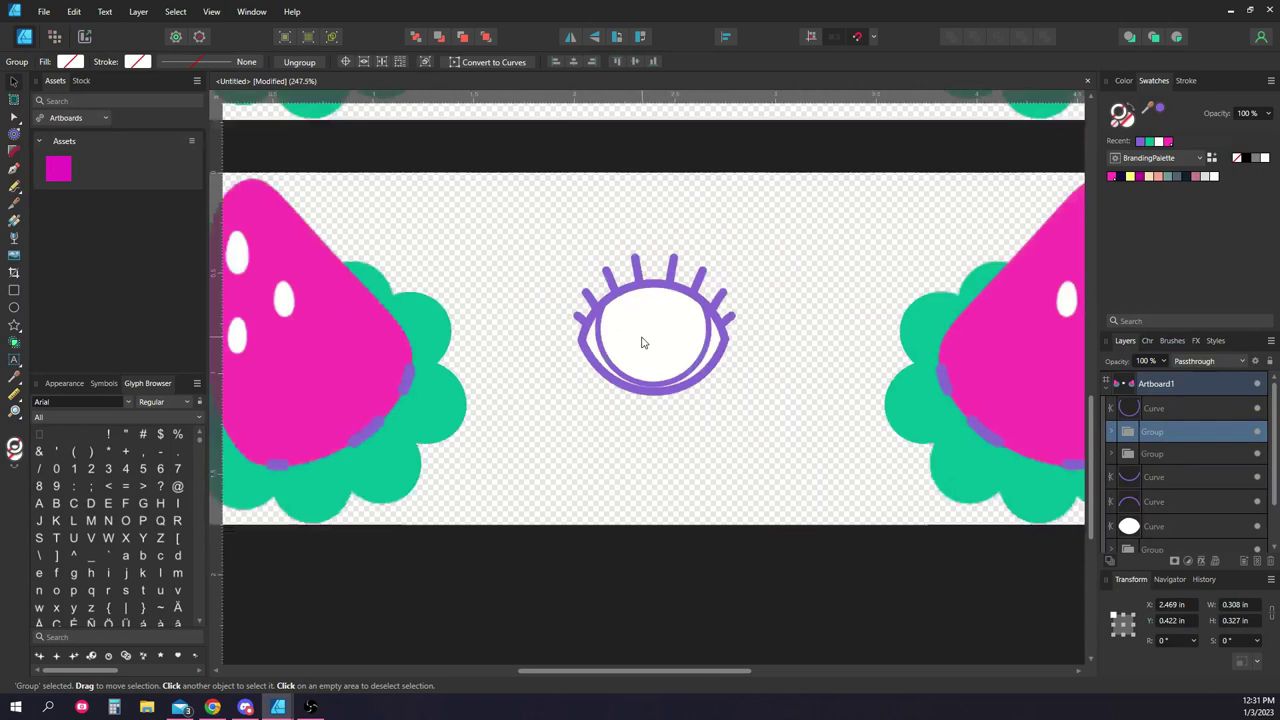
scroll(643, 343, down, 1)
click(691, 277)
Fill the iris with the palette's pink, move it behind the eyelid arcs and close its top edge in a curve beneath the upper lid.
scroll(690, 295, up, 3)
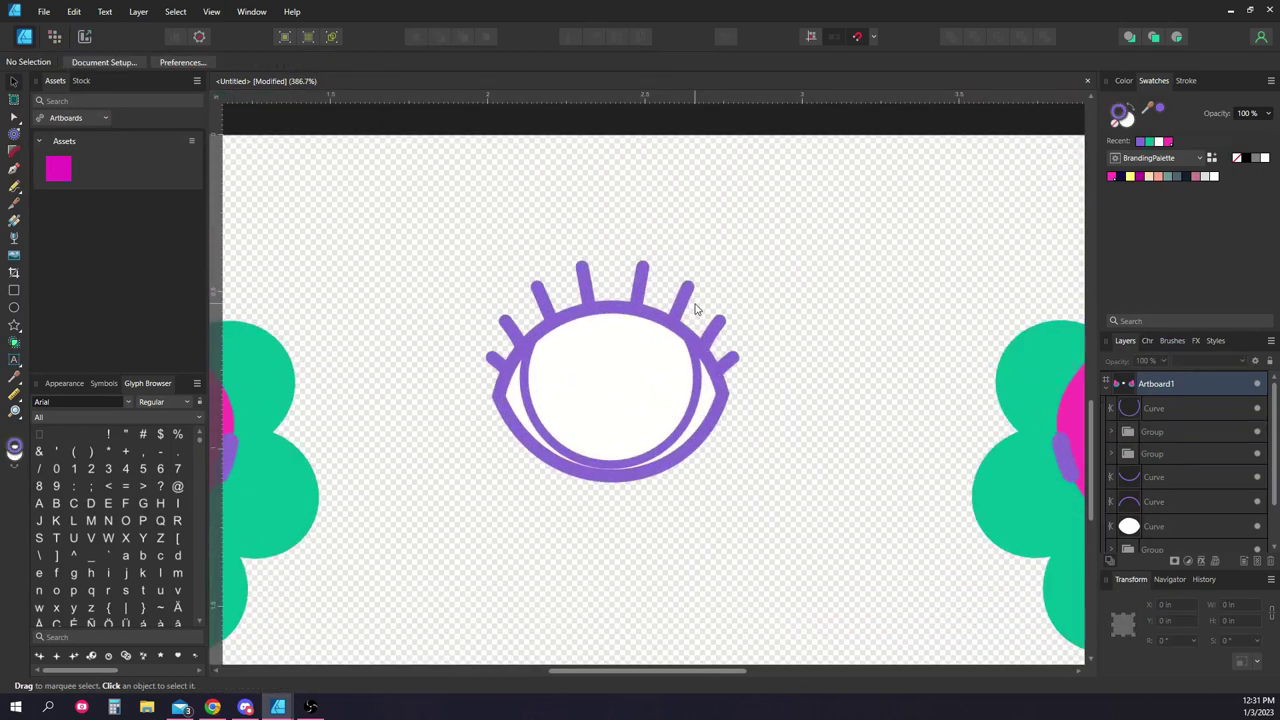
click(697, 312)
click(1111, 176)
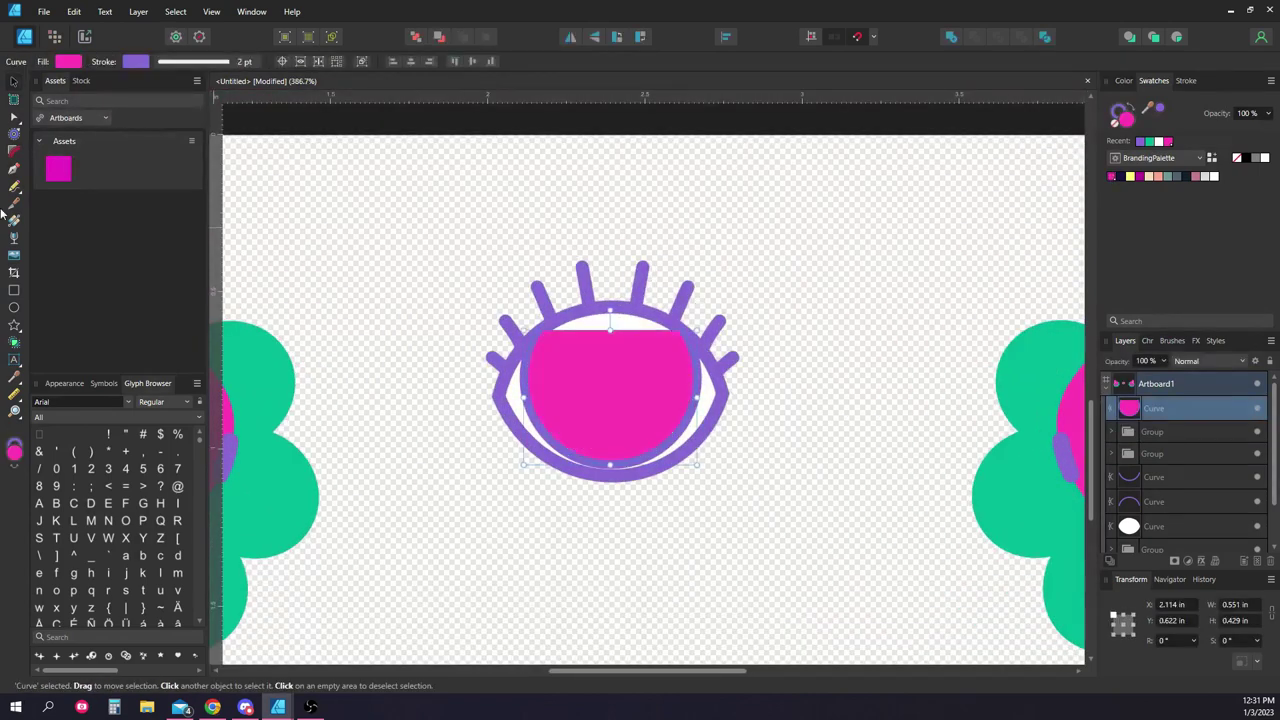
key(a)
scroll(607, 328, up, 4)
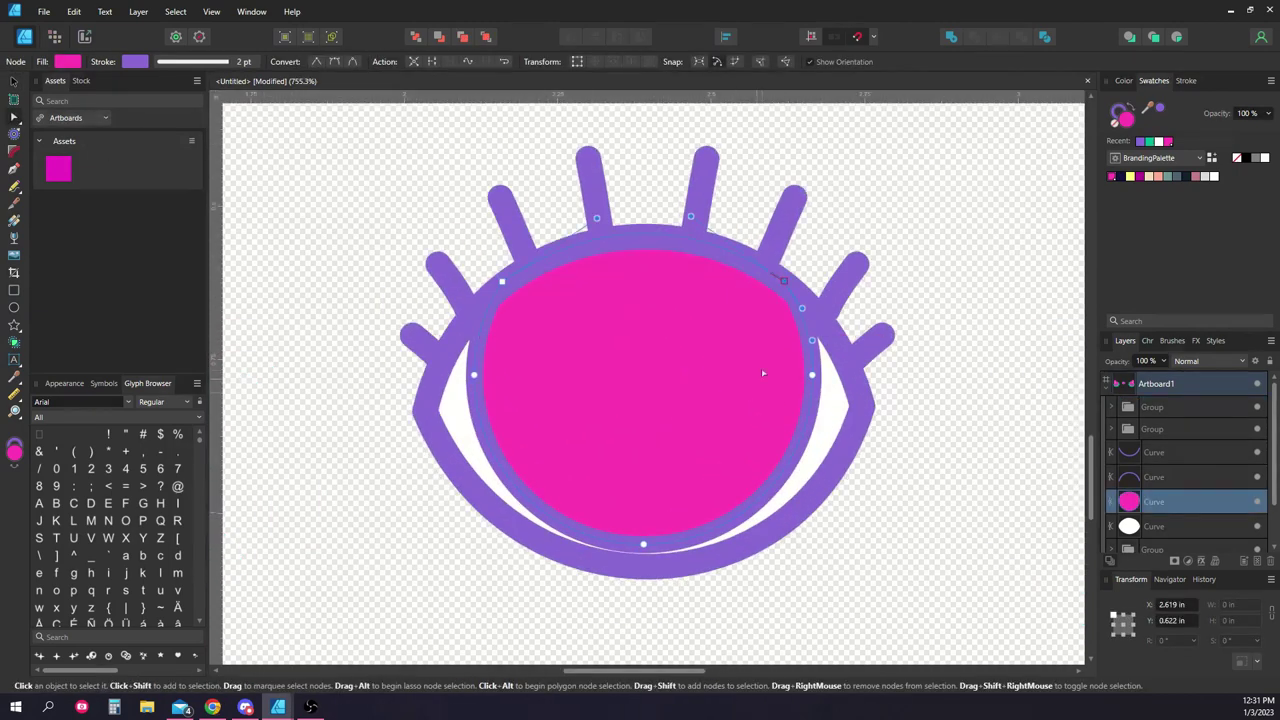
scroll(763, 373, down, 2)
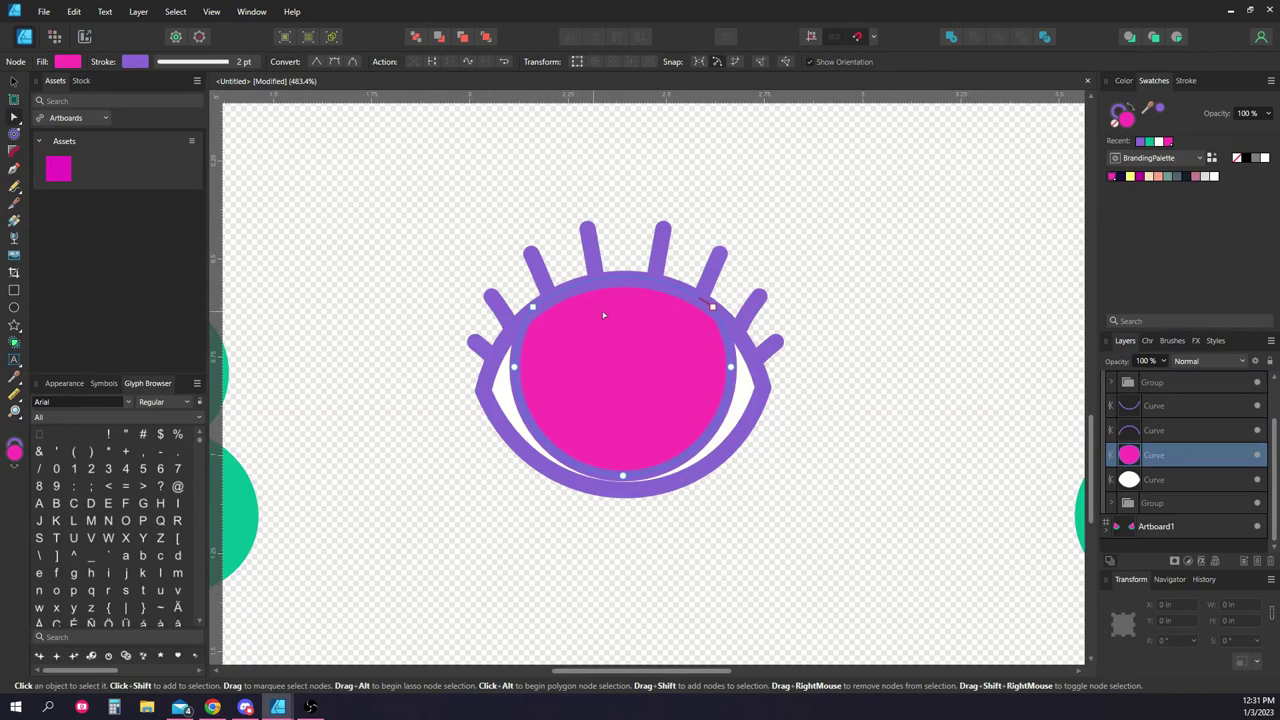
Paste the purple strawberry shape, scale it to about 0.28 × 0.35 in and place it in the middle of the iris as the pupil.
key(ctrl+v)
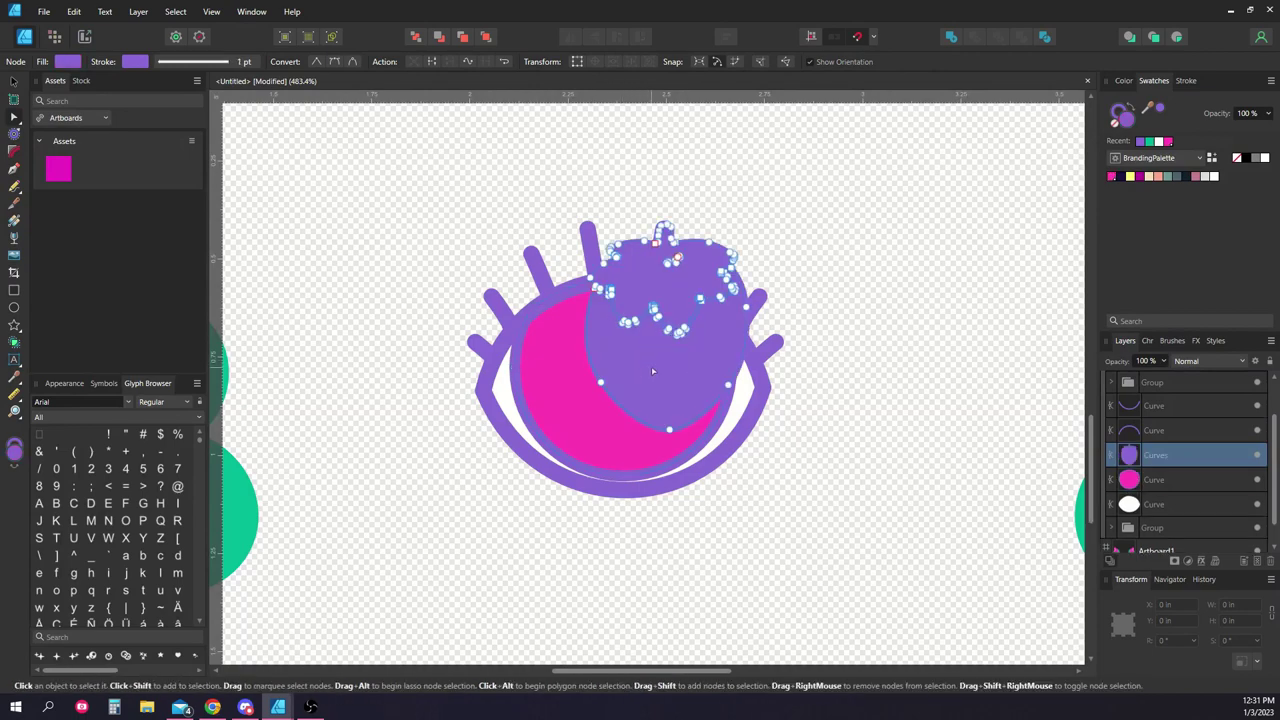
click(13, 81)
drag(686, 364, 652, 397)
drag(615, 274, 613, 276)
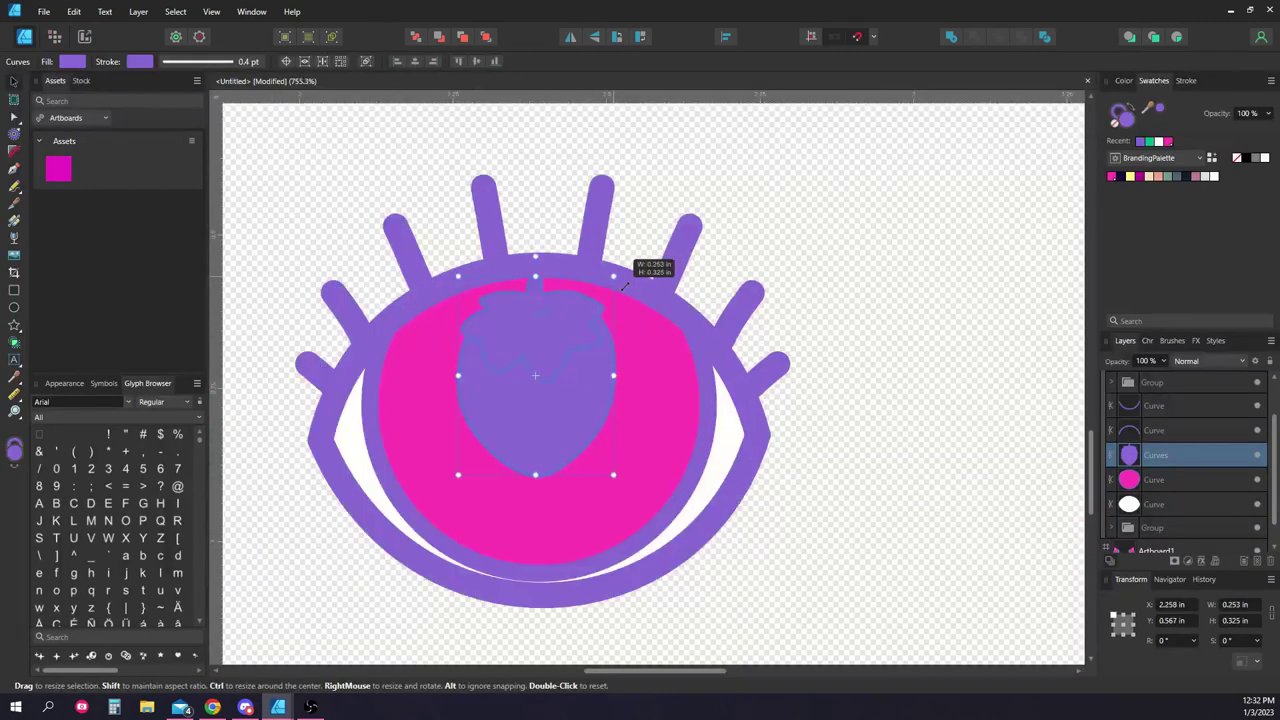
mouse_move(555, 378)
mouse_down()
mouse_move(560, 415)
mouse_move(556, 401)
mouse_up()
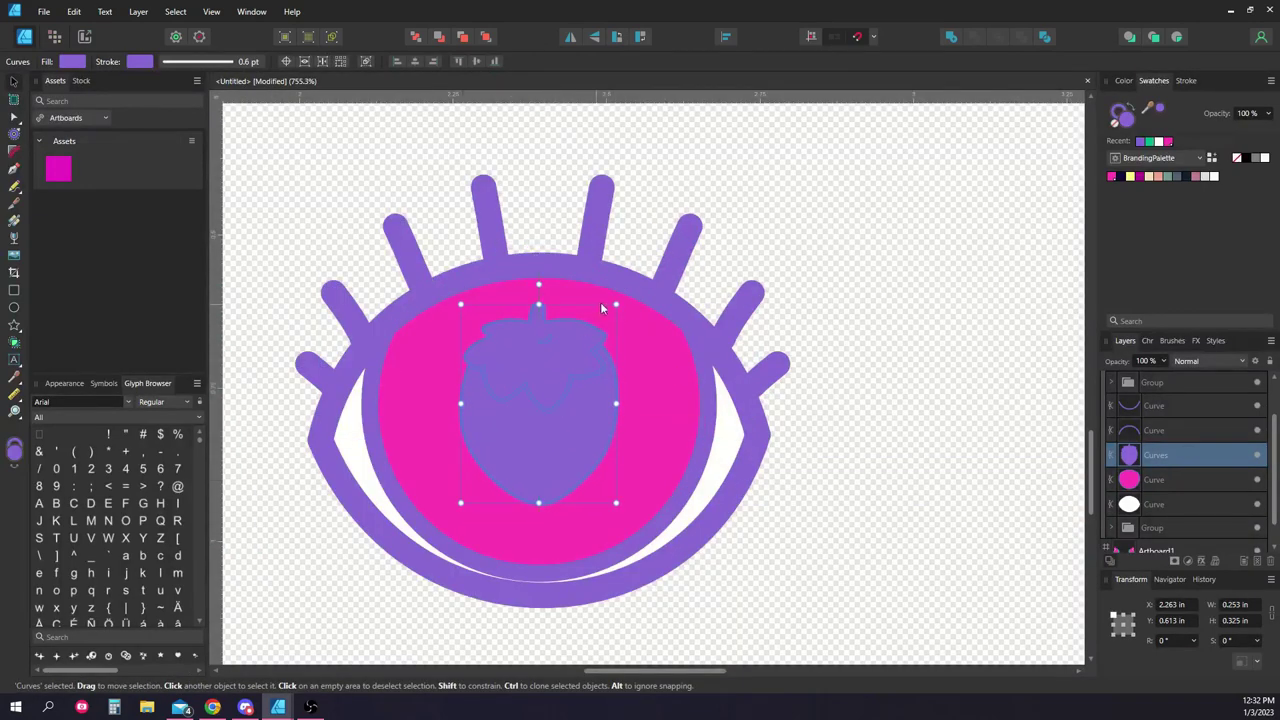
drag(617, 304, 620, 298)
scroll(673, 290, down, 6)
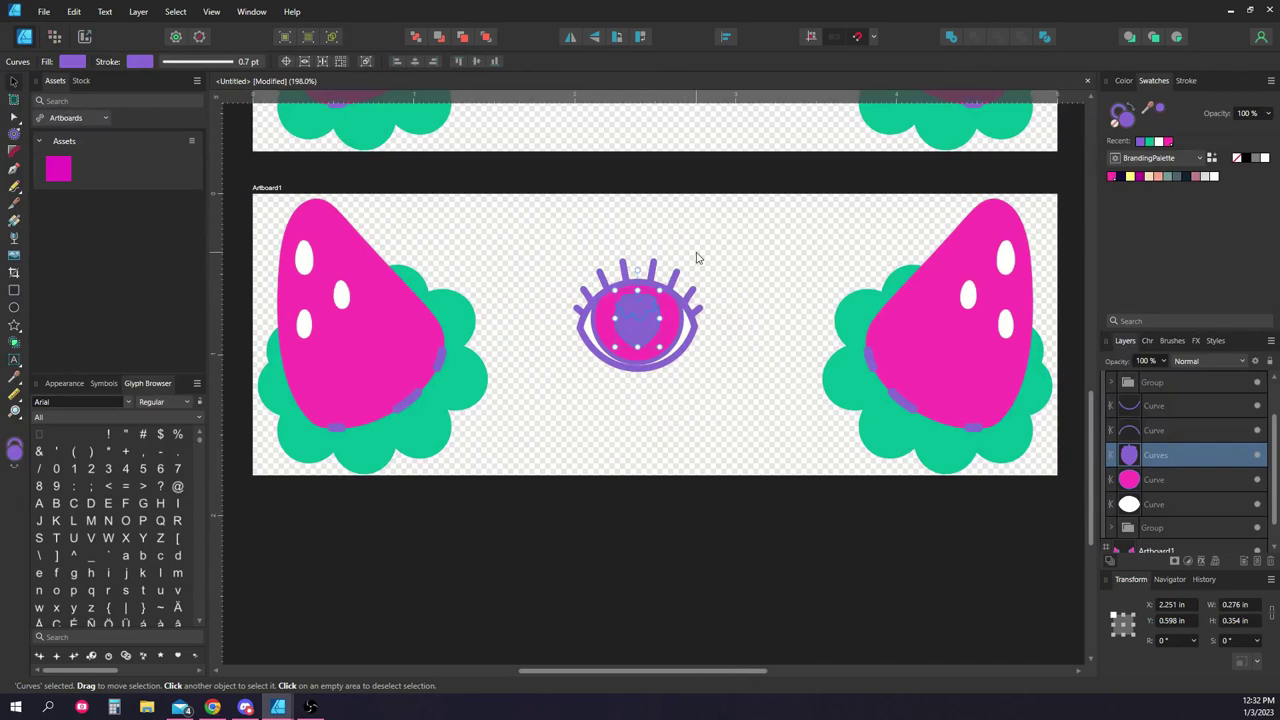
Draw a white highlight circle about 0.15 in across without a stroke over the upper right of the strawberry pupil.
scroll(697, 258, up, 4)
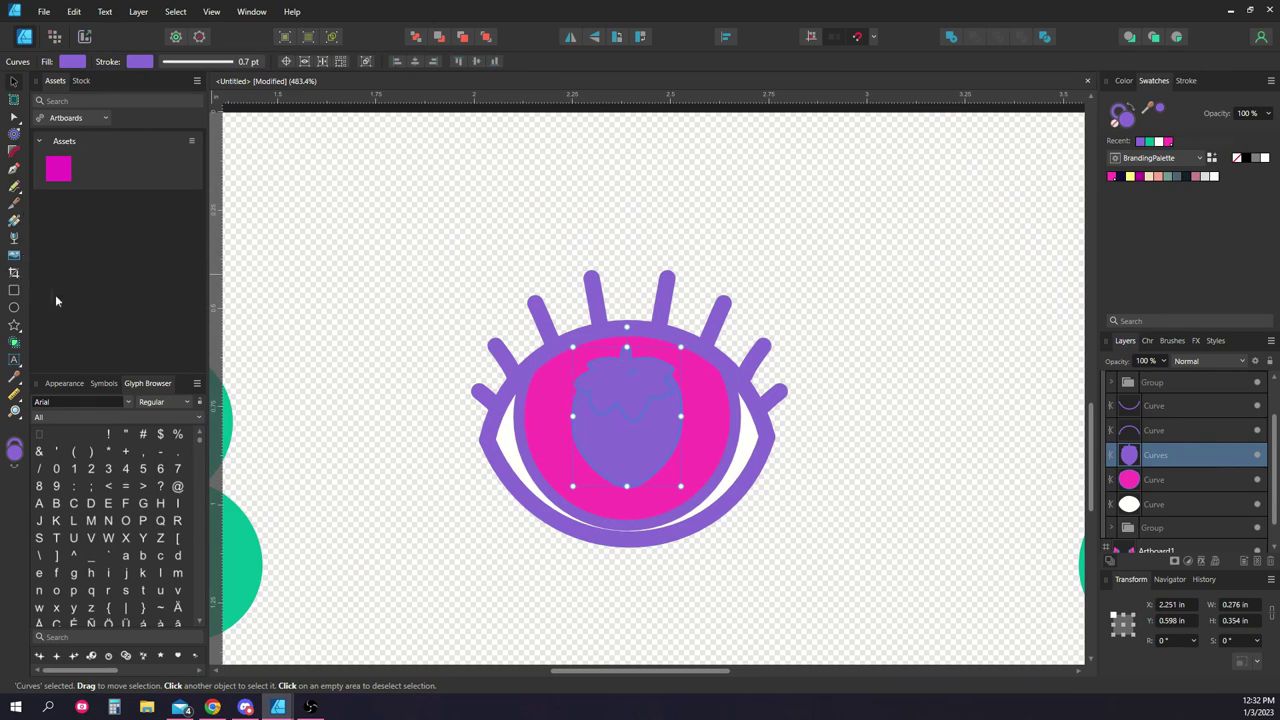
click(14, 307)
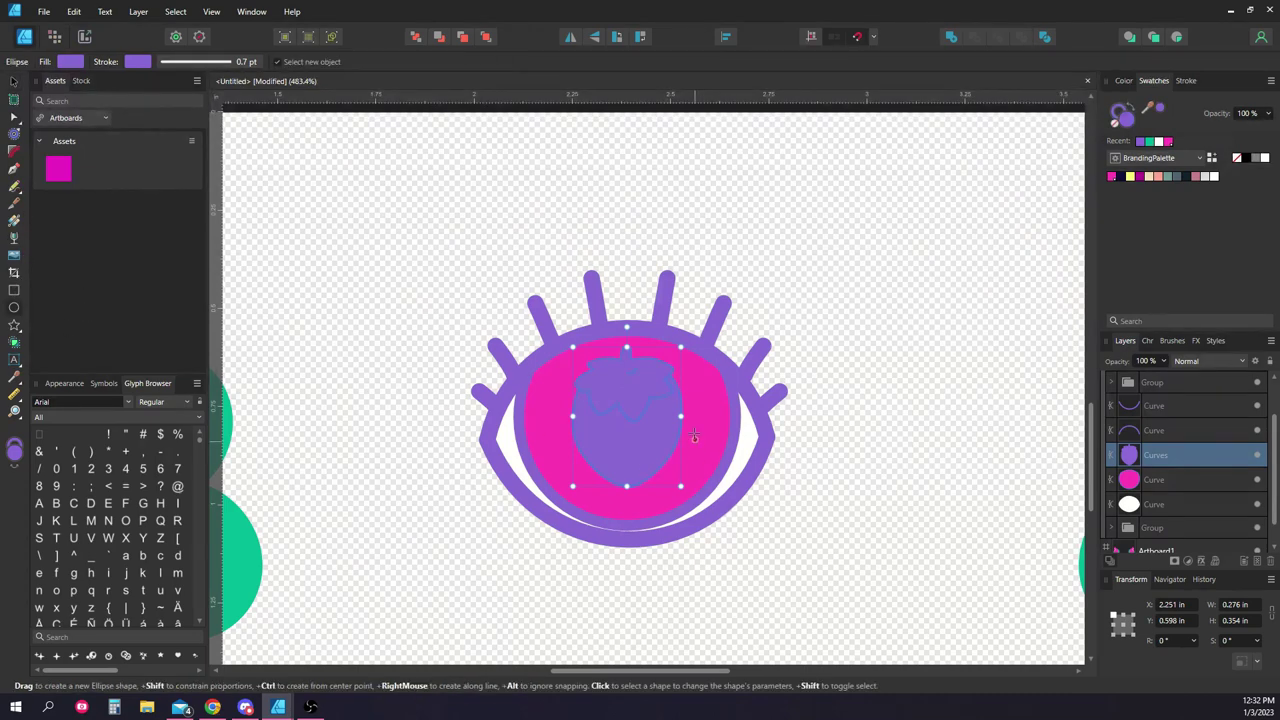
drag(658, 358, 691, 390)
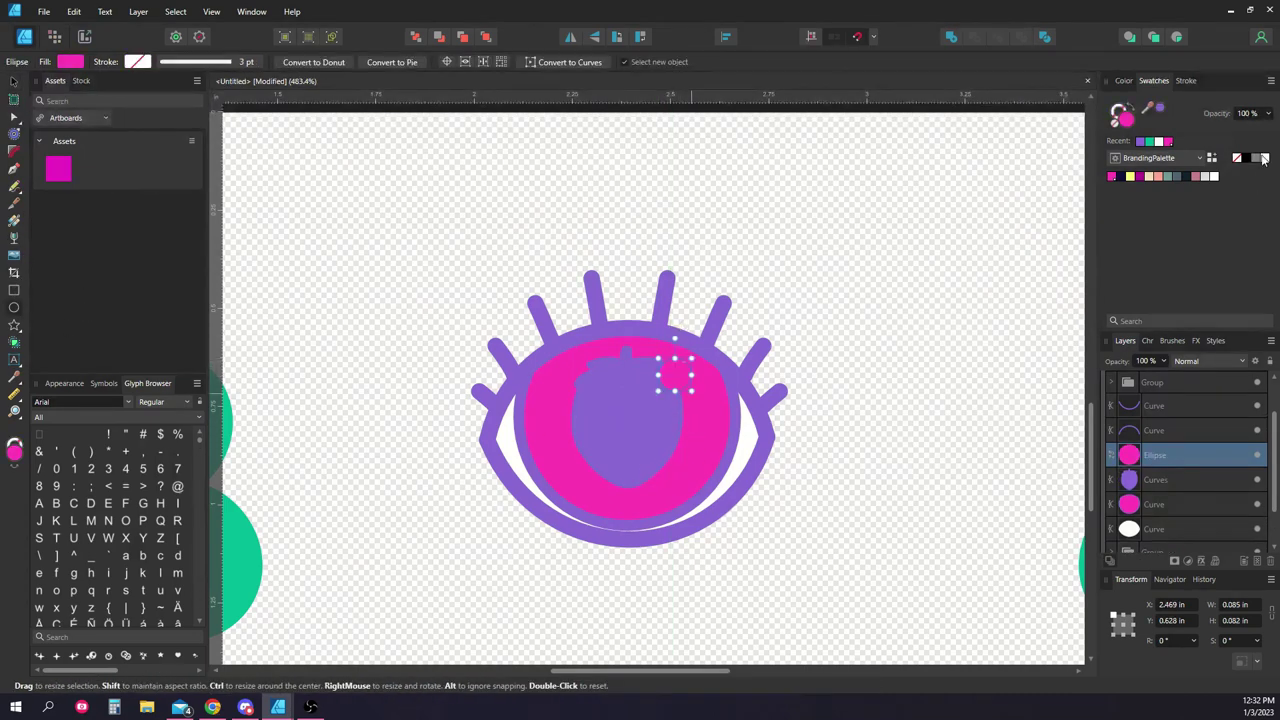
click(1263, 158)
scroll(705, 346, down, 6)
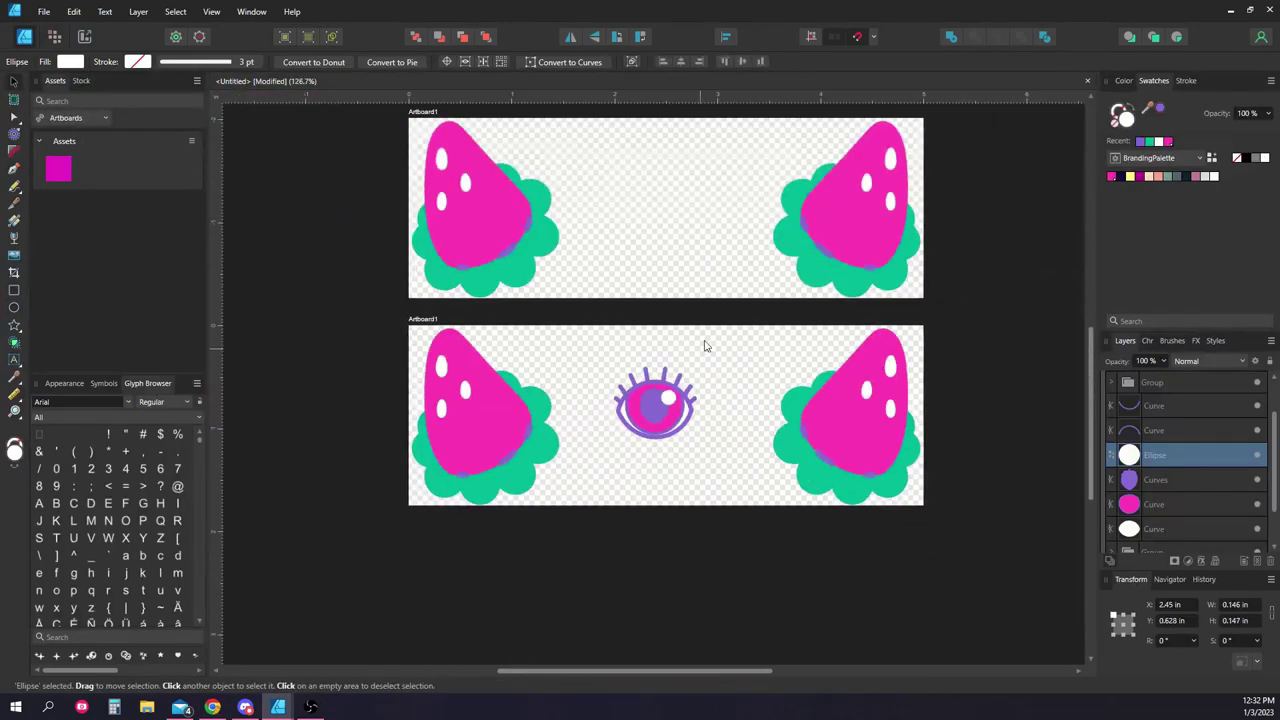
click(715, 331)
Group all the parts of the eye, from the lashes down to the white eye shape.
scroll(715, 331, down, 3)
scroll(752, 320, up, 2)
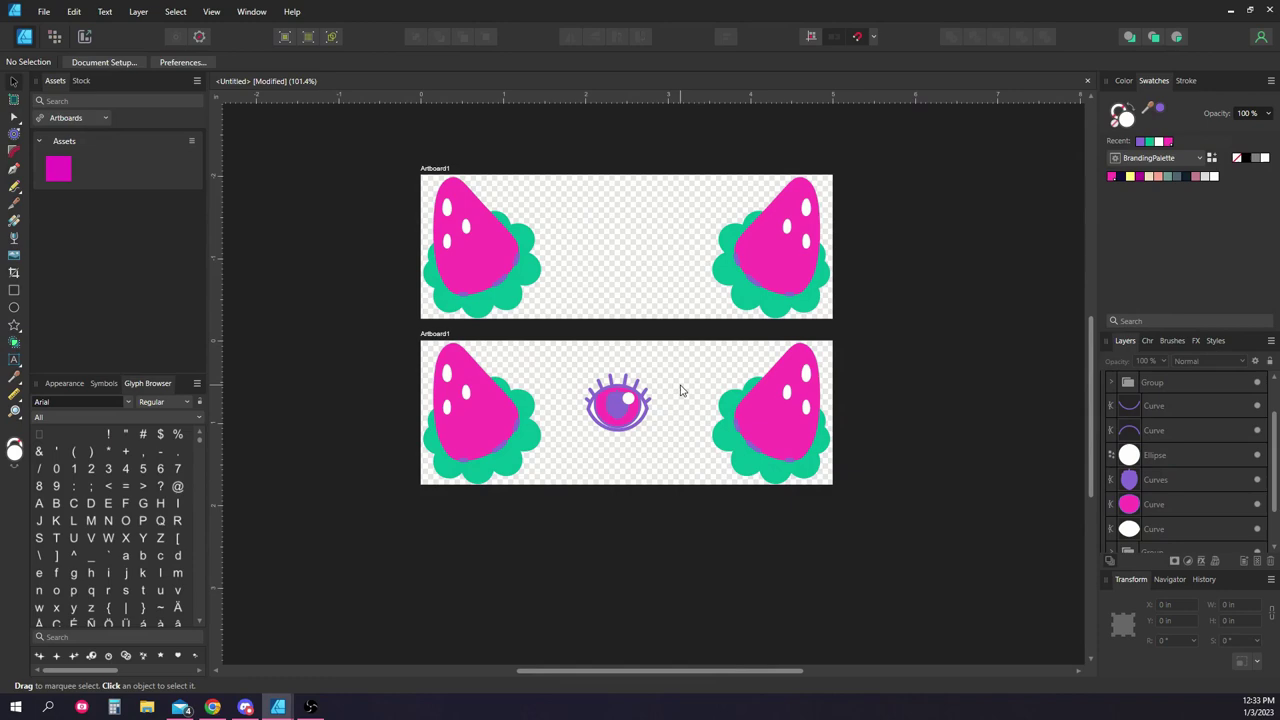
scroll(680, 390, down, 2)
click(1175, 507)
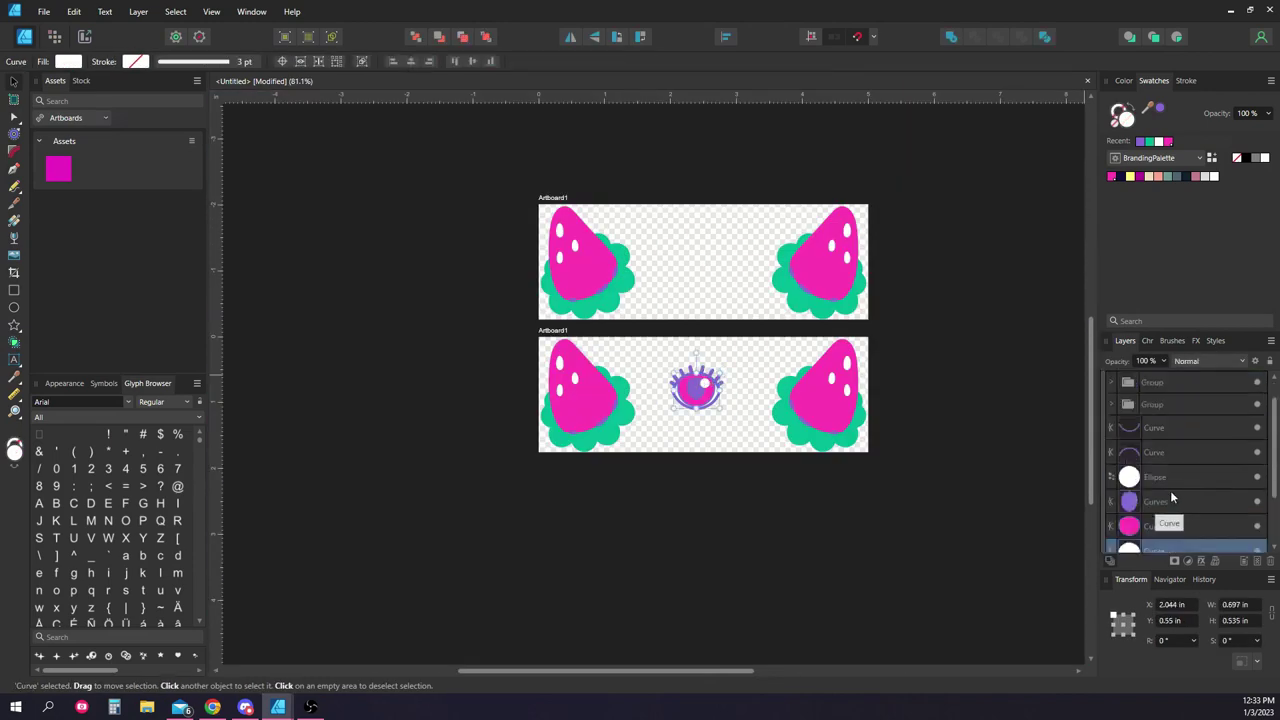
scroll(1170, 460, up, 1)
shift+click(1162, 413)
key(ctrl+g)
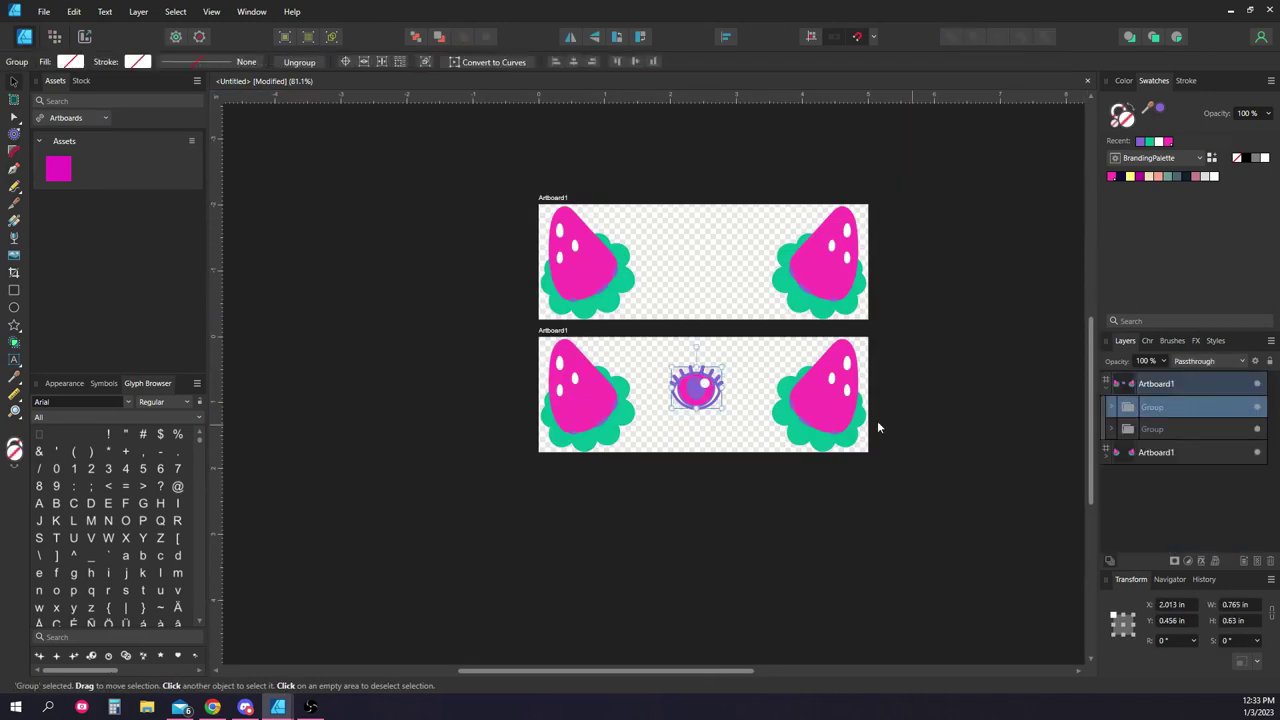
Enlarge the eye group to about 0.95 × 0.79 in and centre it horizontally on the artboard.
scroll(735, 365, up, 2)
drag(729, 360, 735, 343)
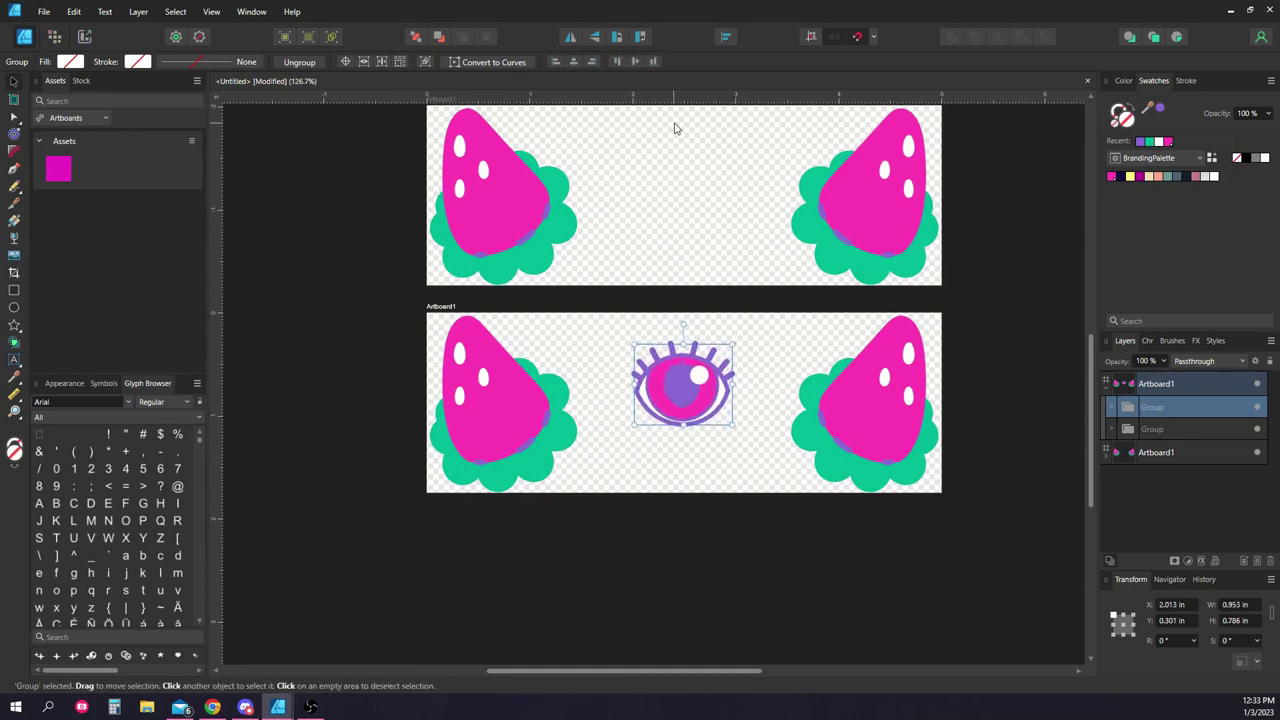
click(572, 62)
scroll(347, 298, down, 2)
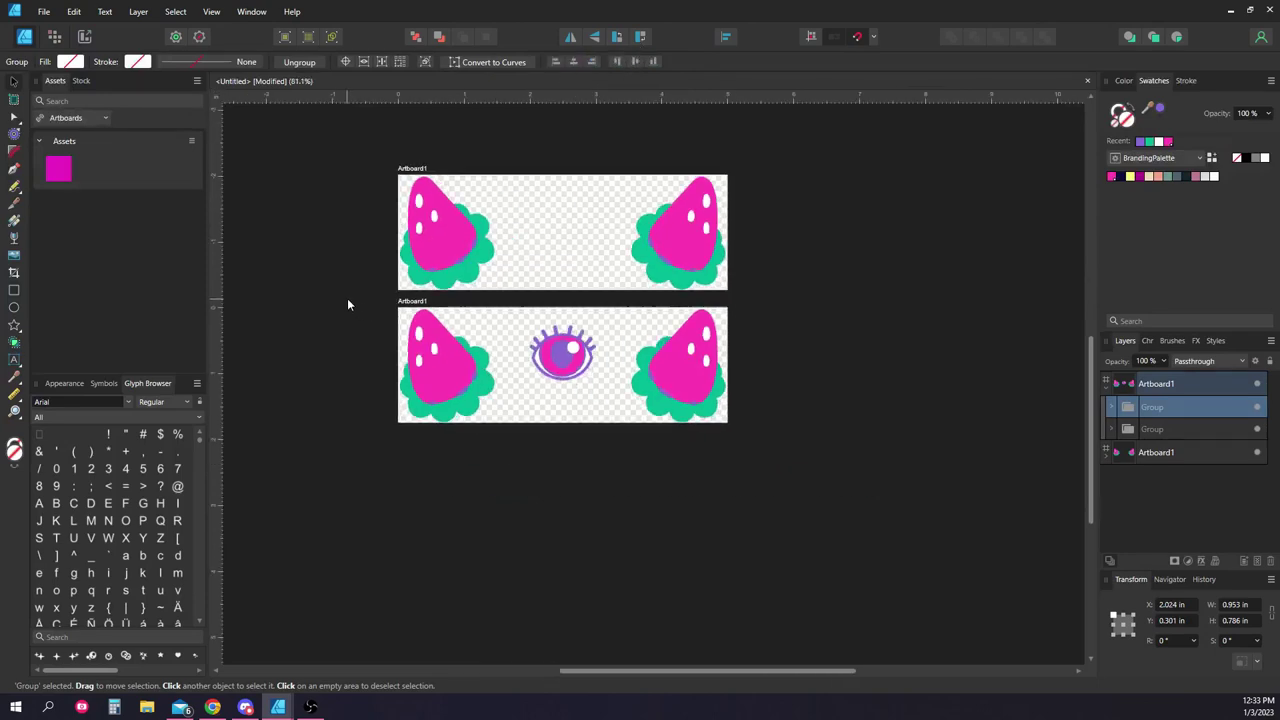
click(358, 262)
scroll(356, 264, down, 2)
scroll(337, 193, up, 2)
scroll(336, 197, up, 1)
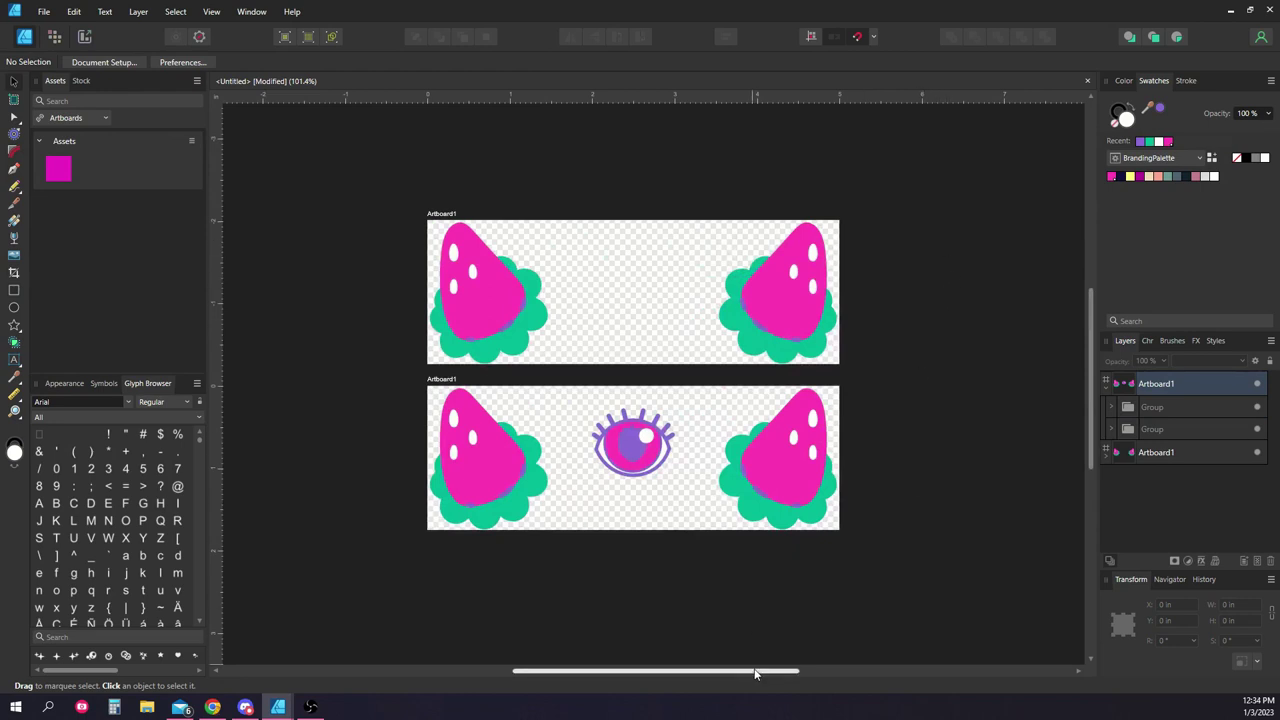
drag(752, 670, 759, 670)
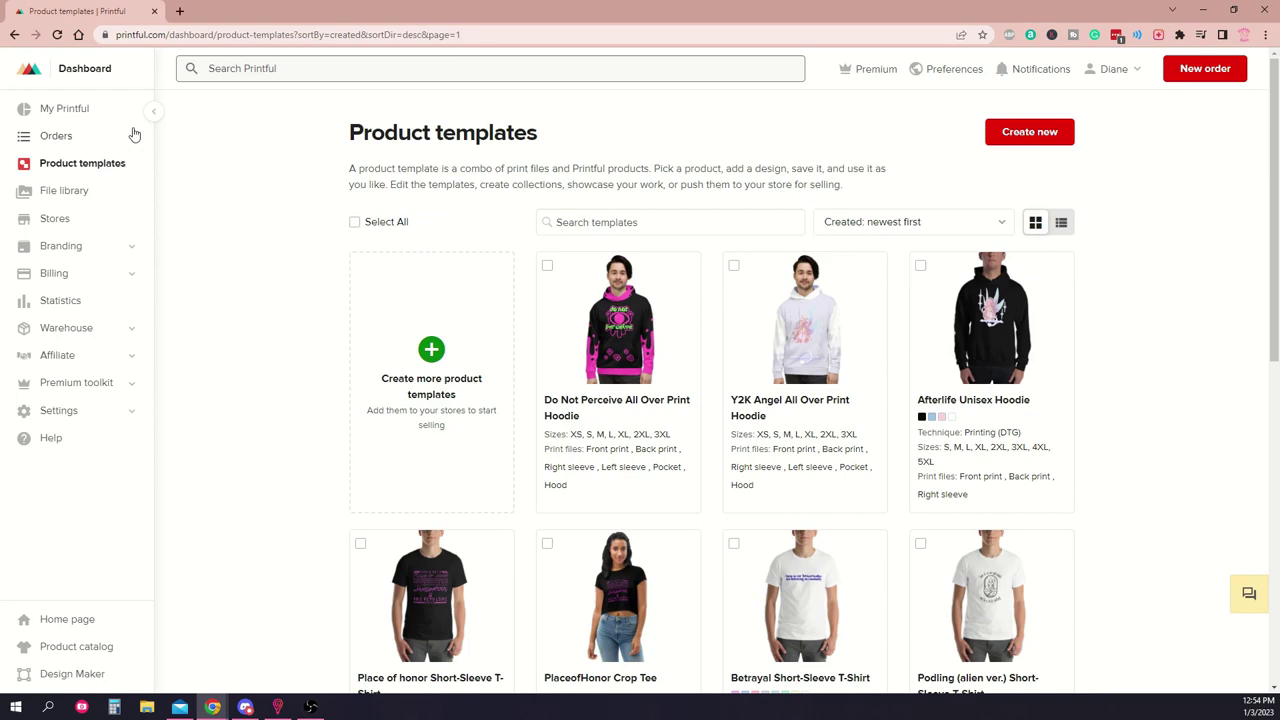
In Printful, start a product template for the Ribbed Knit Beanie | Atlantis and add the Acid Green and Light Blue colors.
click(432, 350)
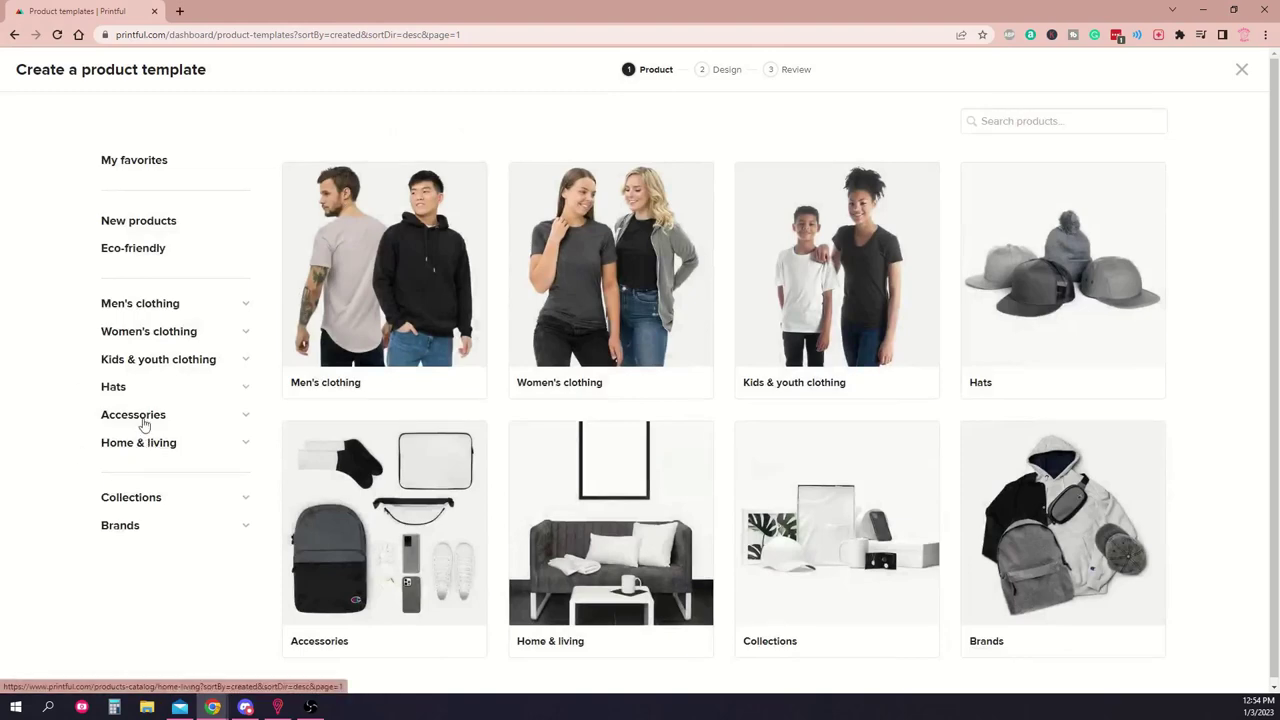
click(118, 388)
click(140, 436)
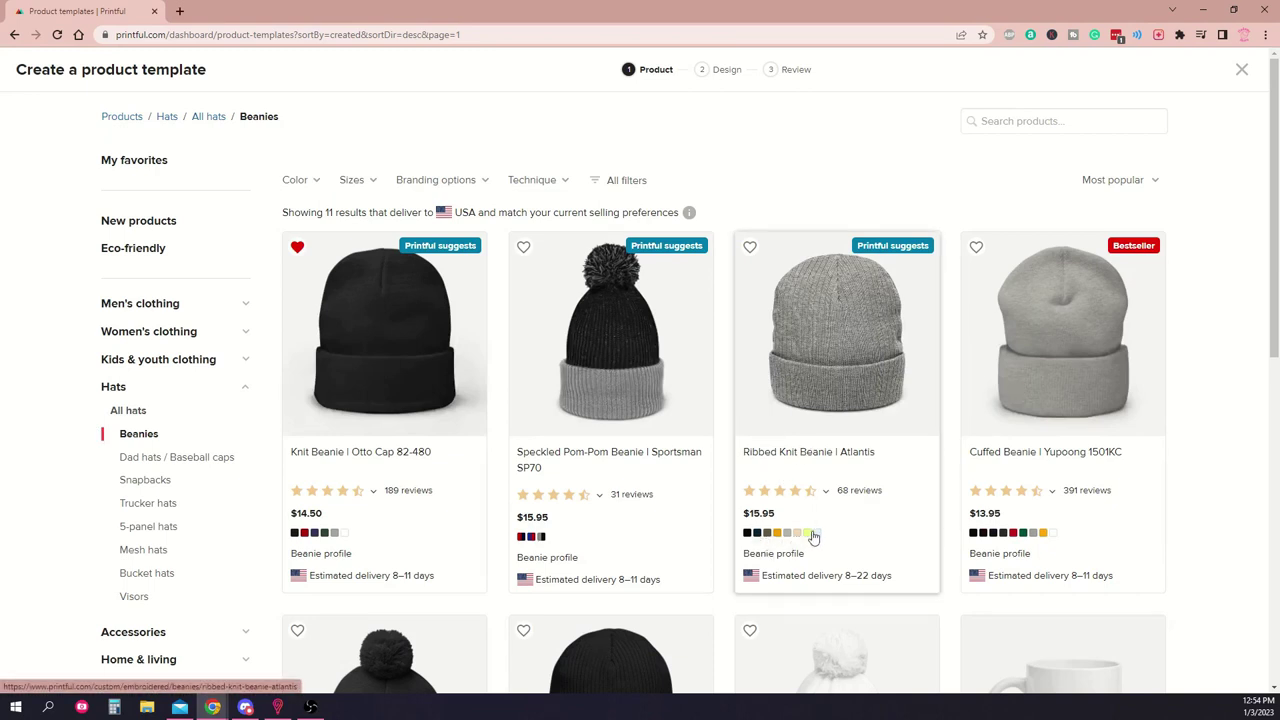
click(788, 371)
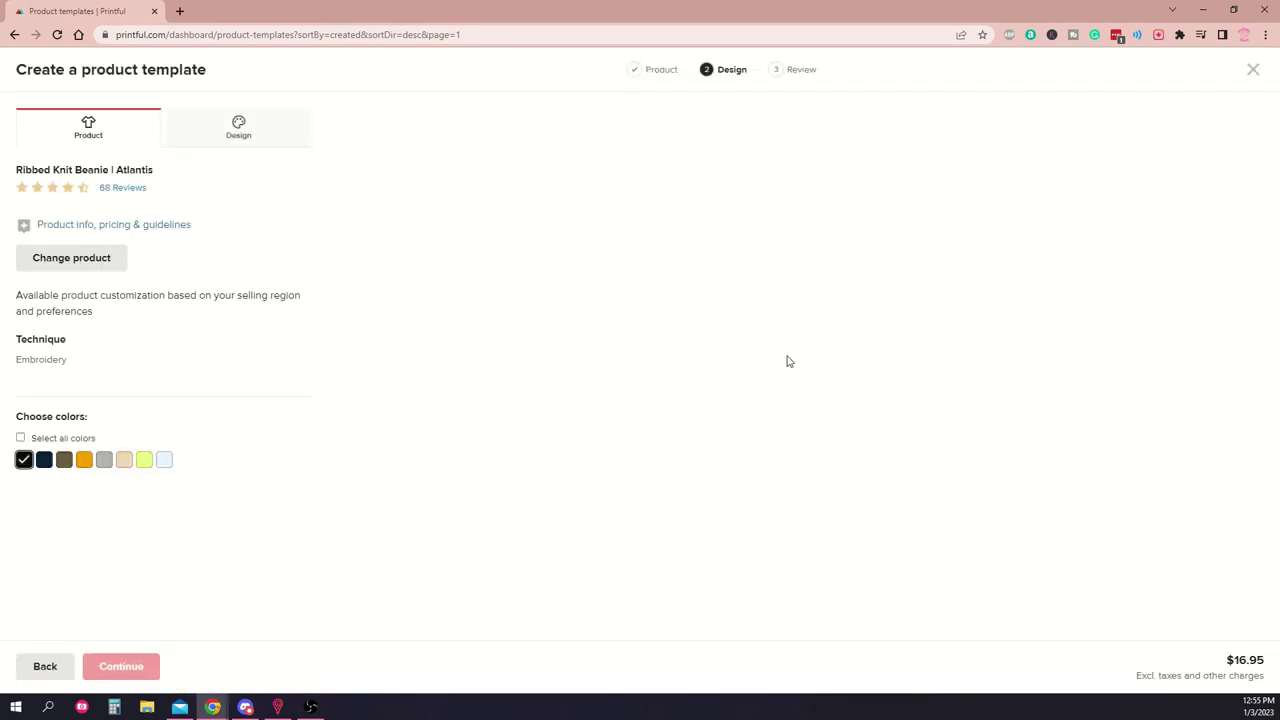
click(145, 459)
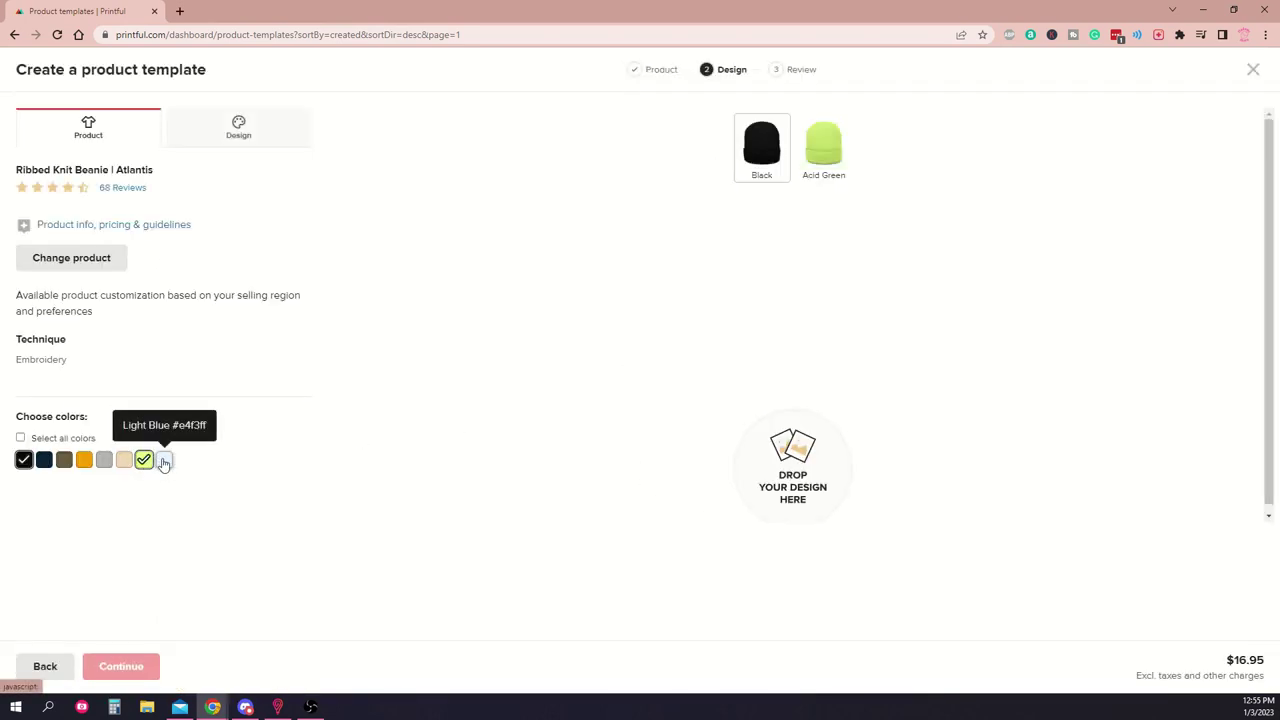
click(164, 459)
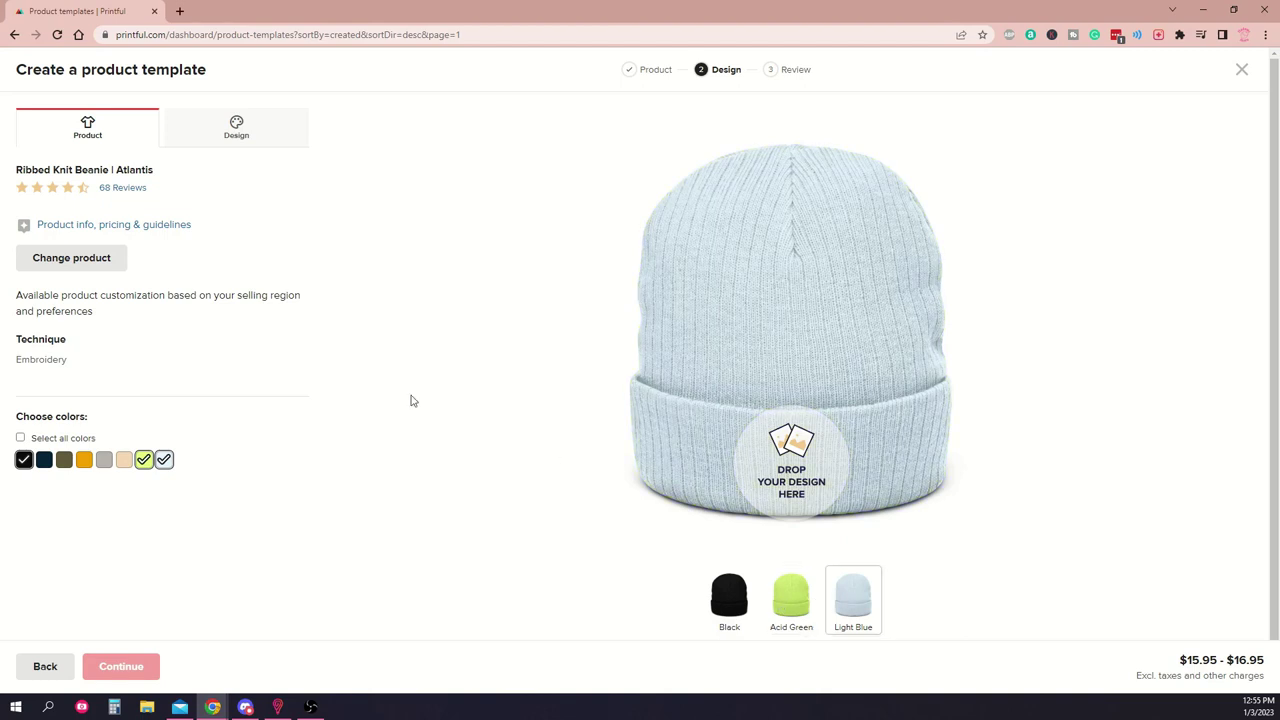
Upload StrawbeanieHornsEye2.png from the Strimp folder to the file library and apply it to the front of the beanie.
click(238, 130)
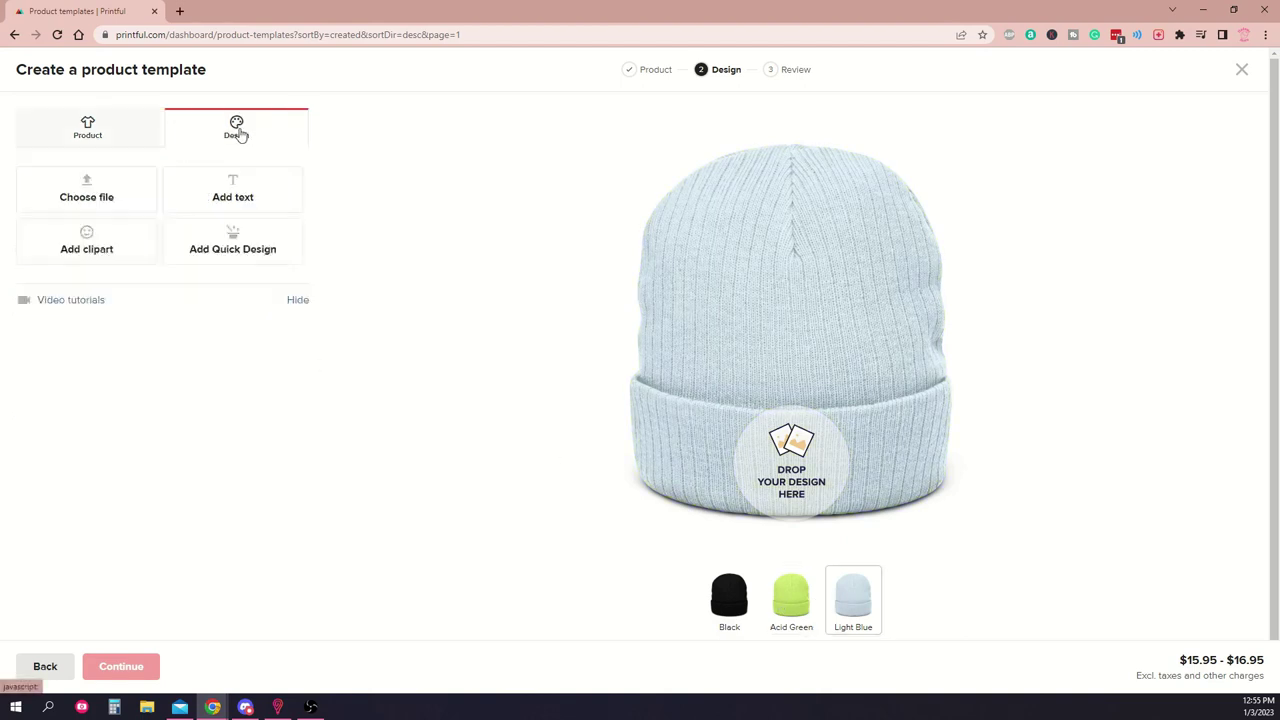
click(100, 187)
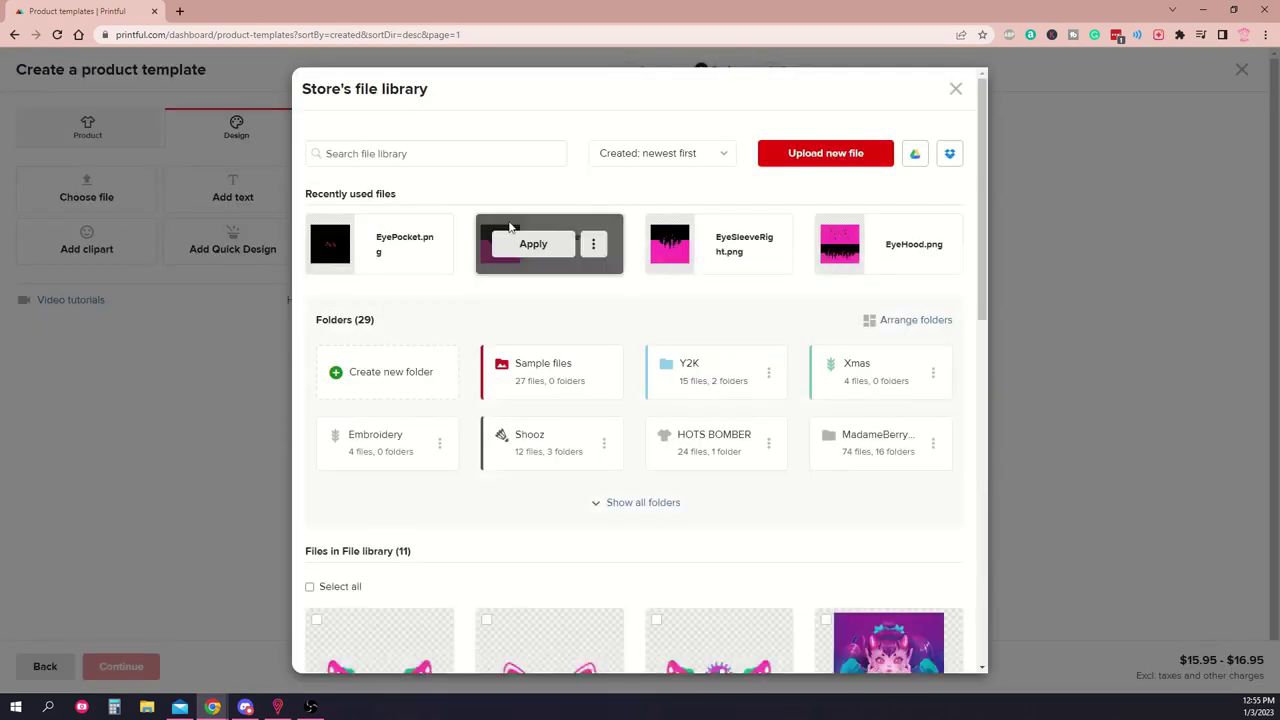
scroll(685, 450, down, 2)
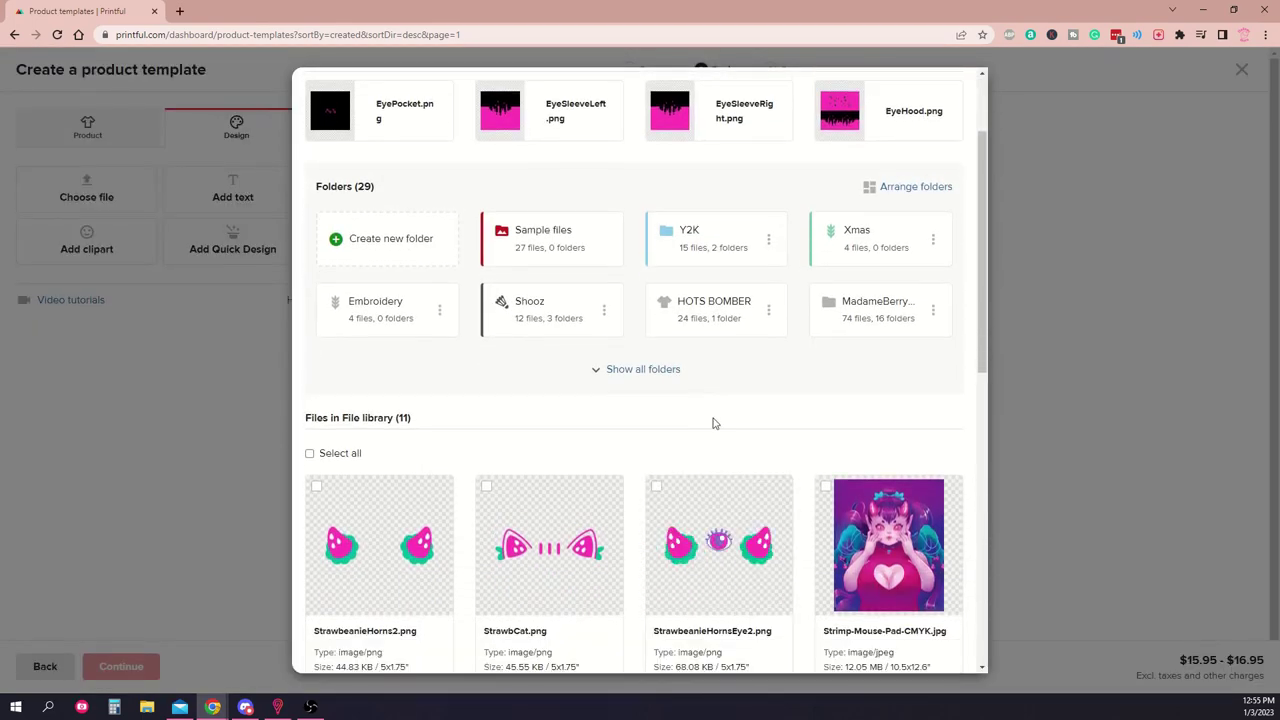
scroll(640, 550, up, 1)
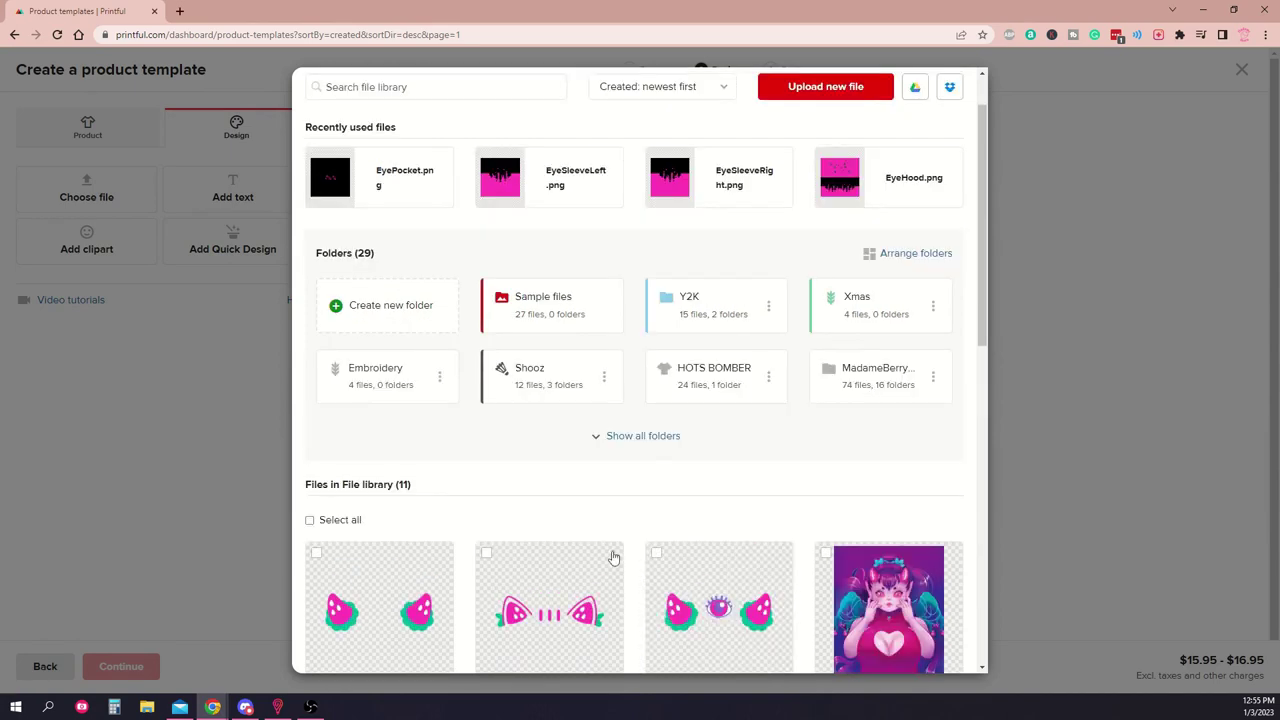
scroll(752, 560, up, 1)
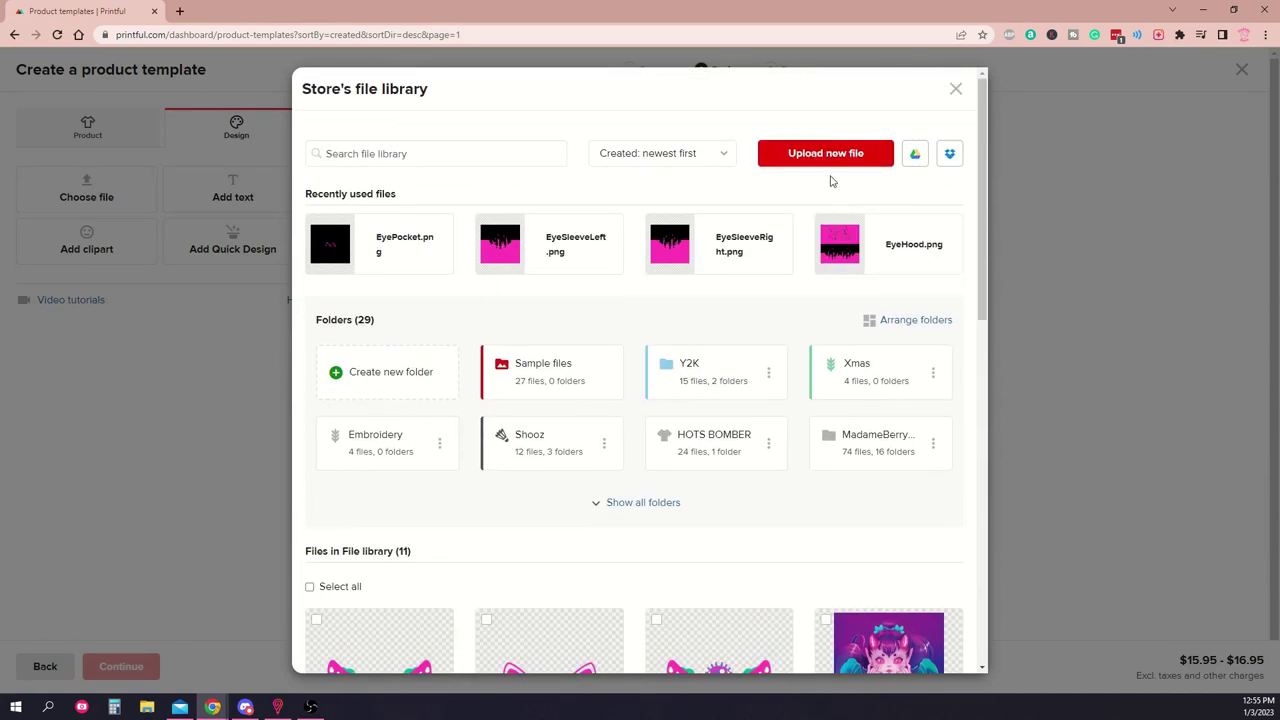
click(824, 155)
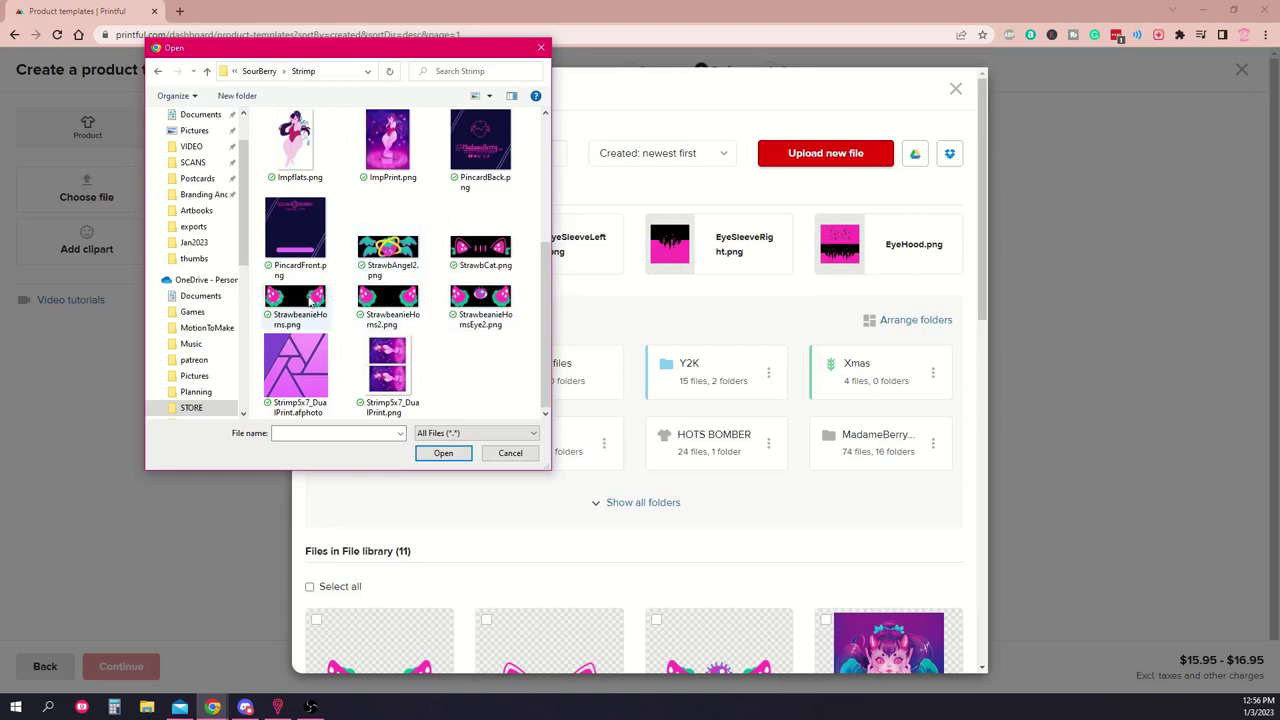
double_click(476, 293)
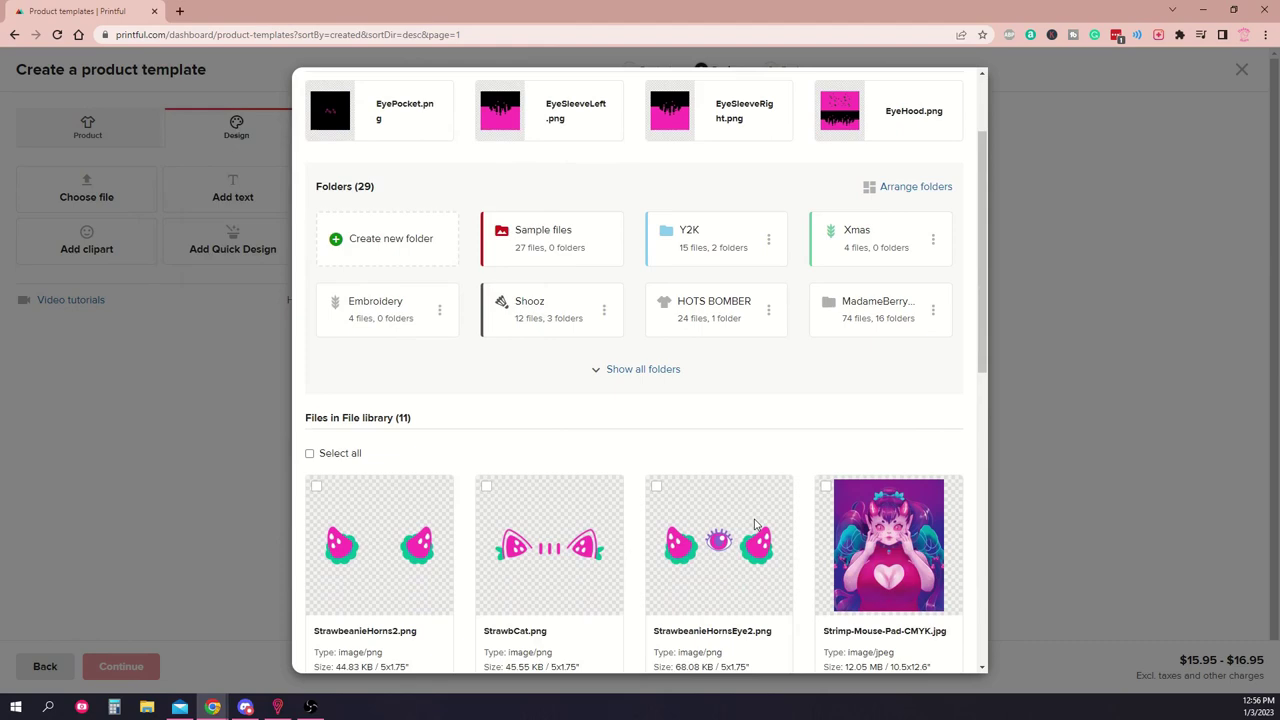
click(719, 546)
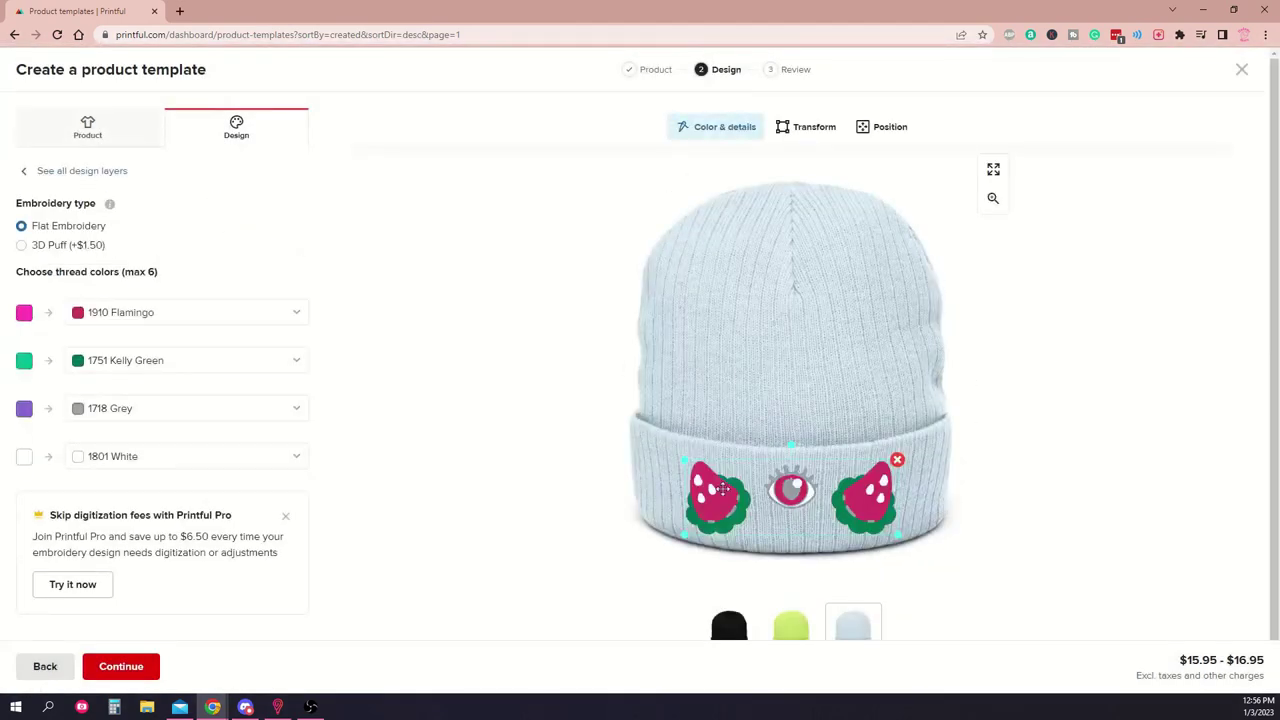
Set the embroidery thread for the purple areas to 1832 Purple and for the green areas to 1848 Kiwi Green.
click(297, 411)
click(149, 482)
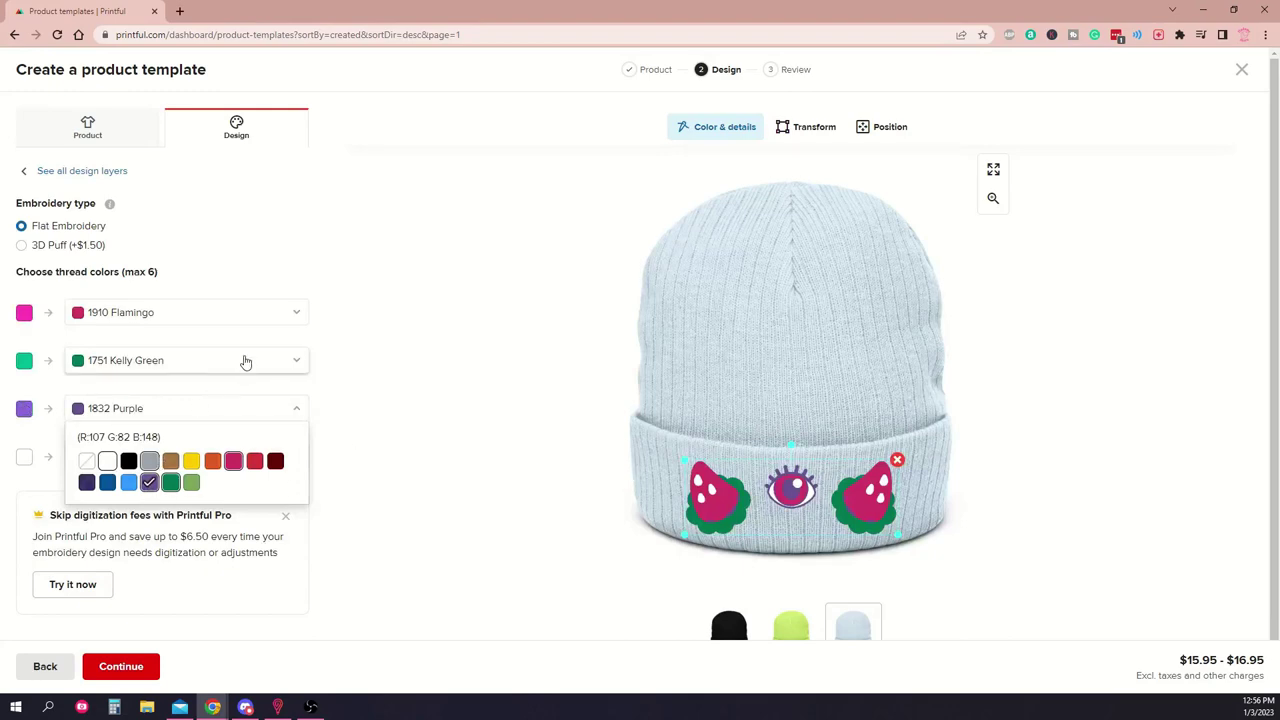
click(133, 370)
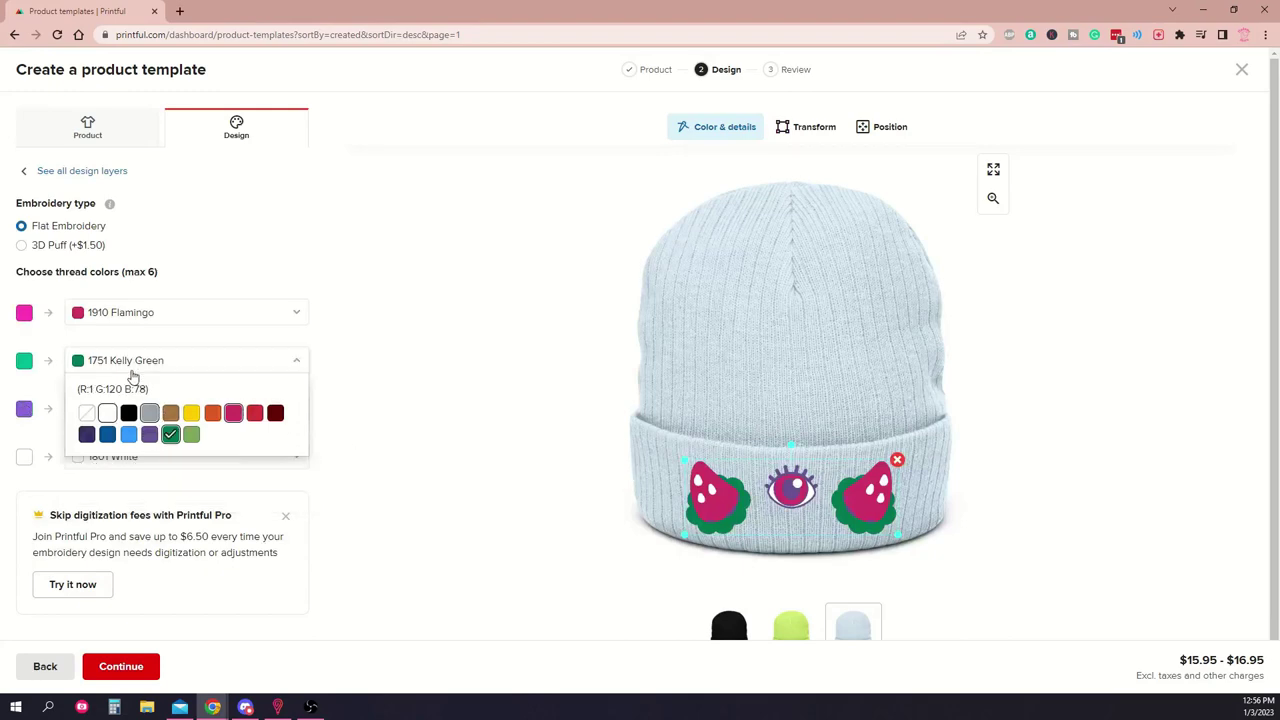
click(191, 436)
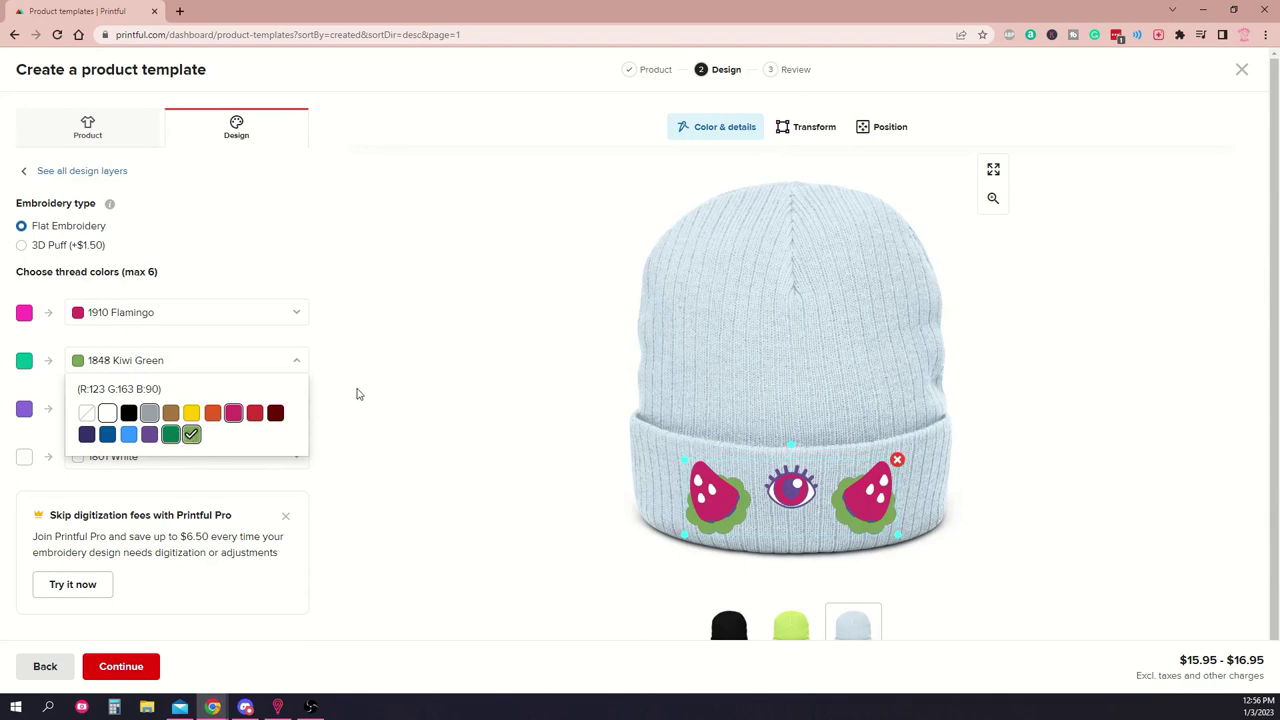
click(437, 382)
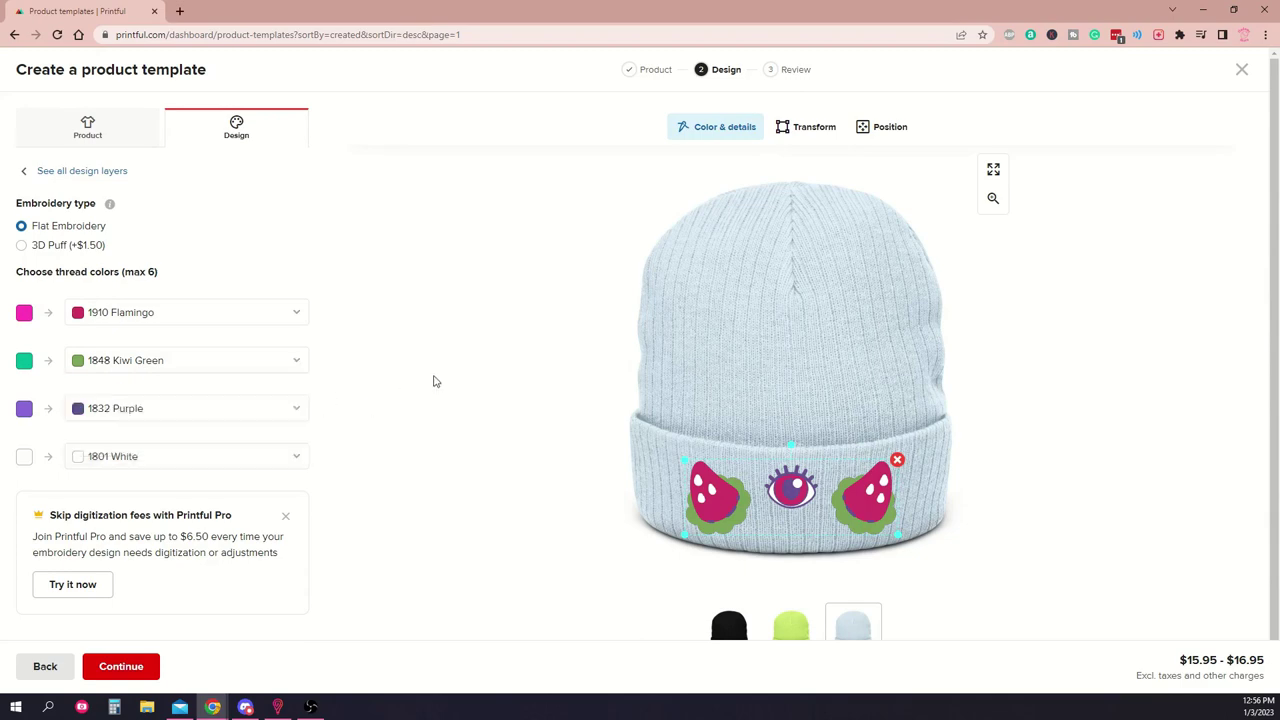
Preview the design on the Acid Green, Black and Light Blue beanies, and save the product template.
scroll(485, 380, down, 1)
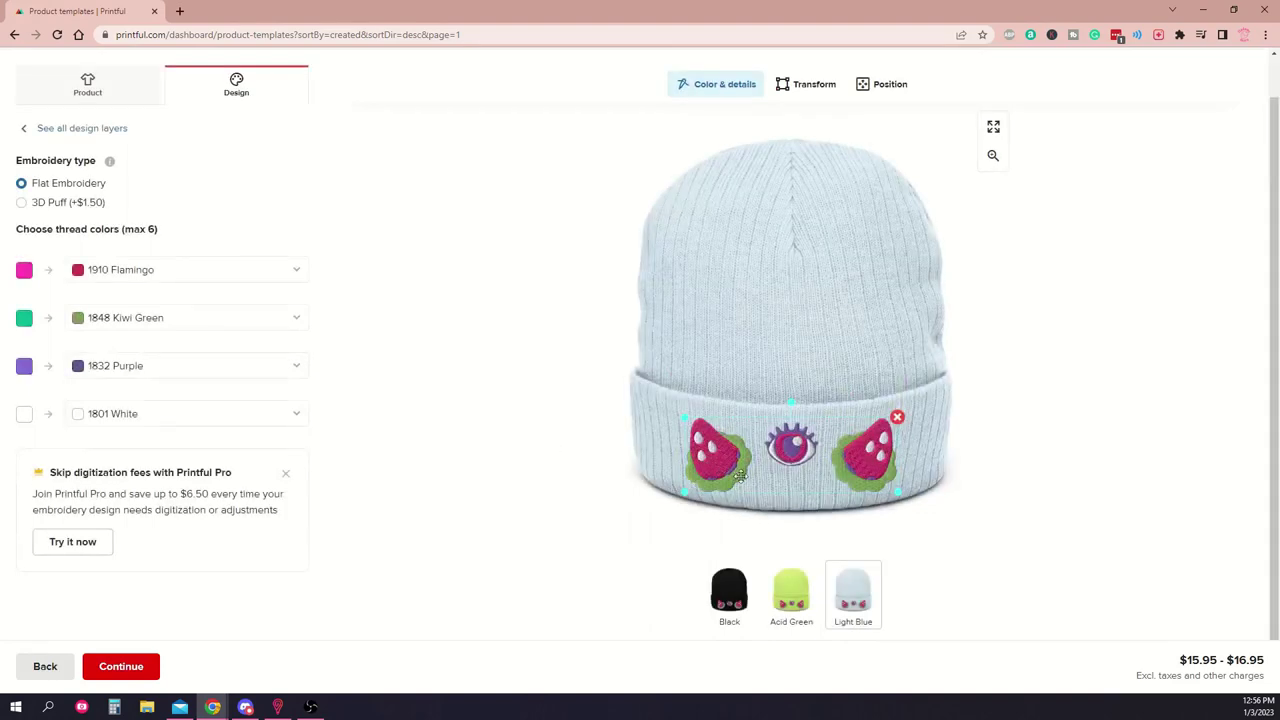
click(791, 592)
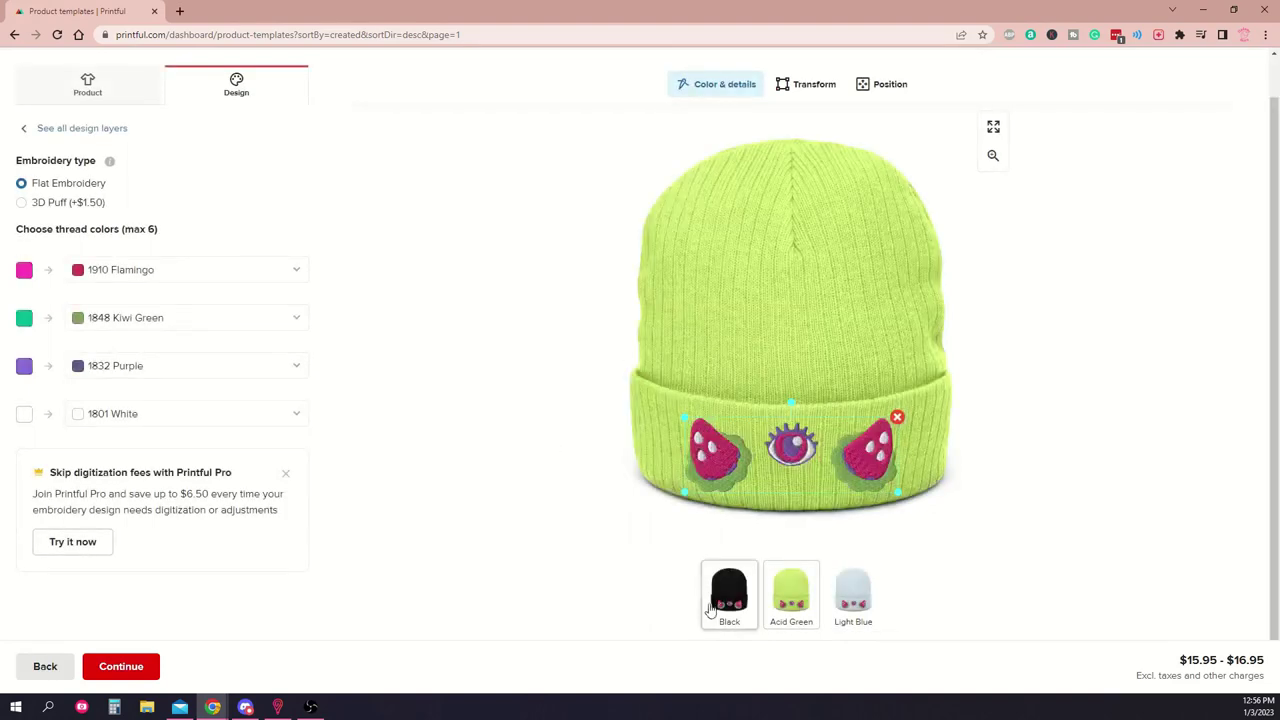
click(723, 602)
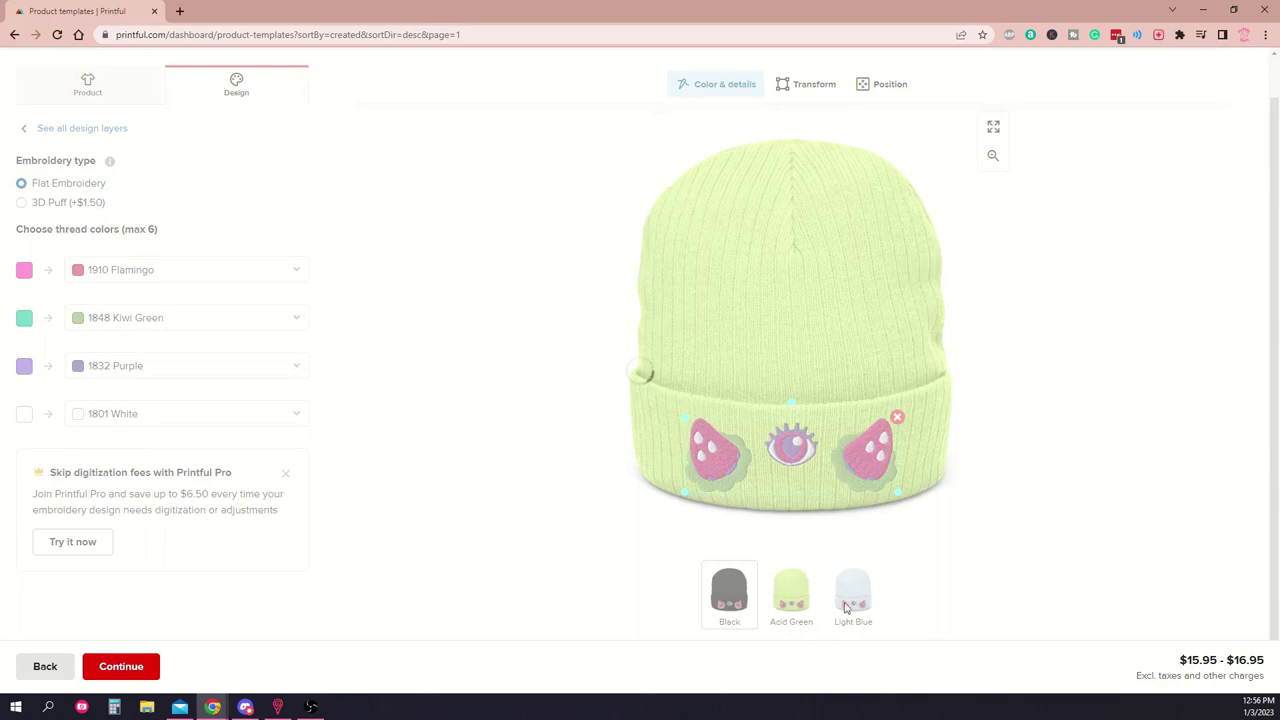
click(853, 592)
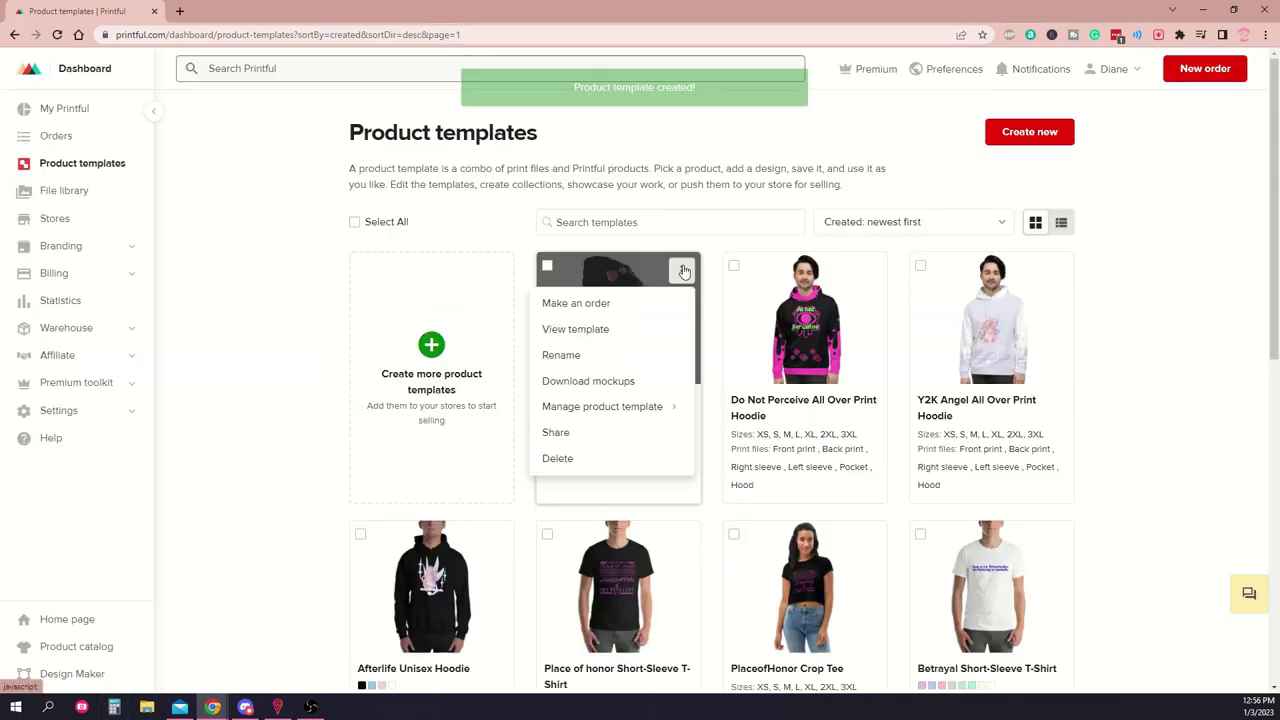
click(271, 300)
Generate front mockups of the ribbed knit beanie template in Black, Acid Green and Light Blue as PNG files.
mouse_move(571, 317)
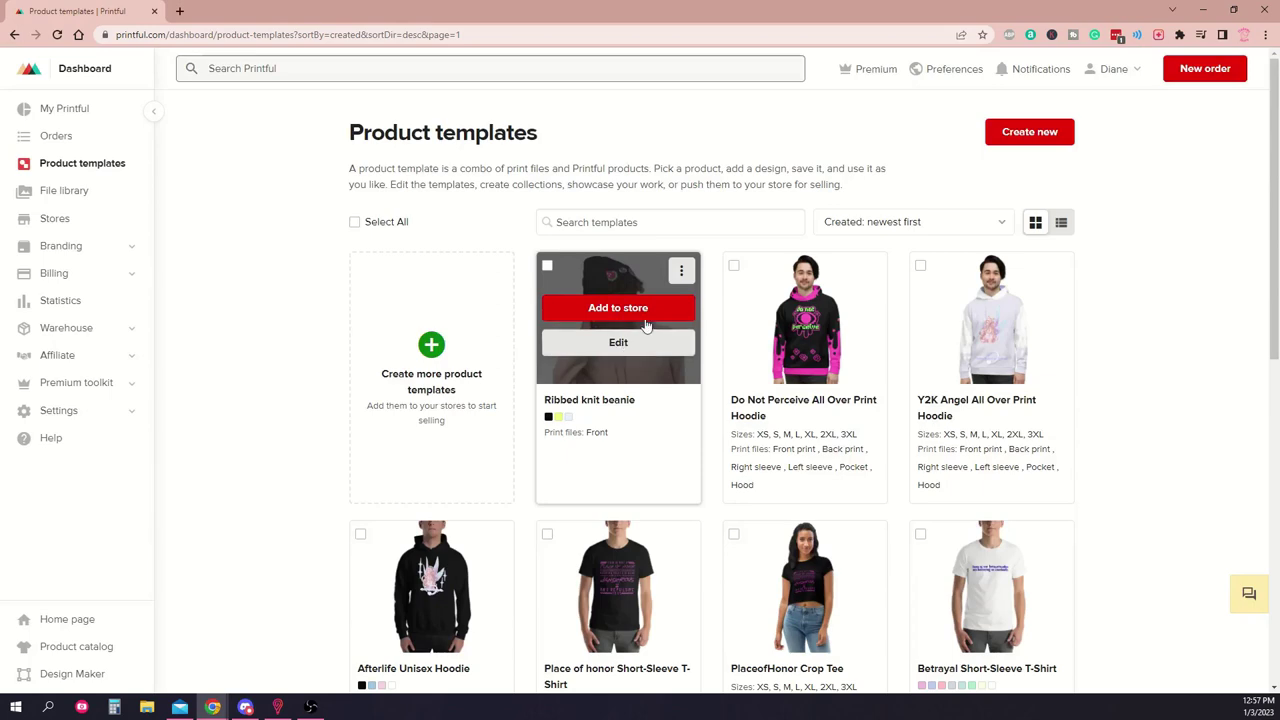
click(681, 273)
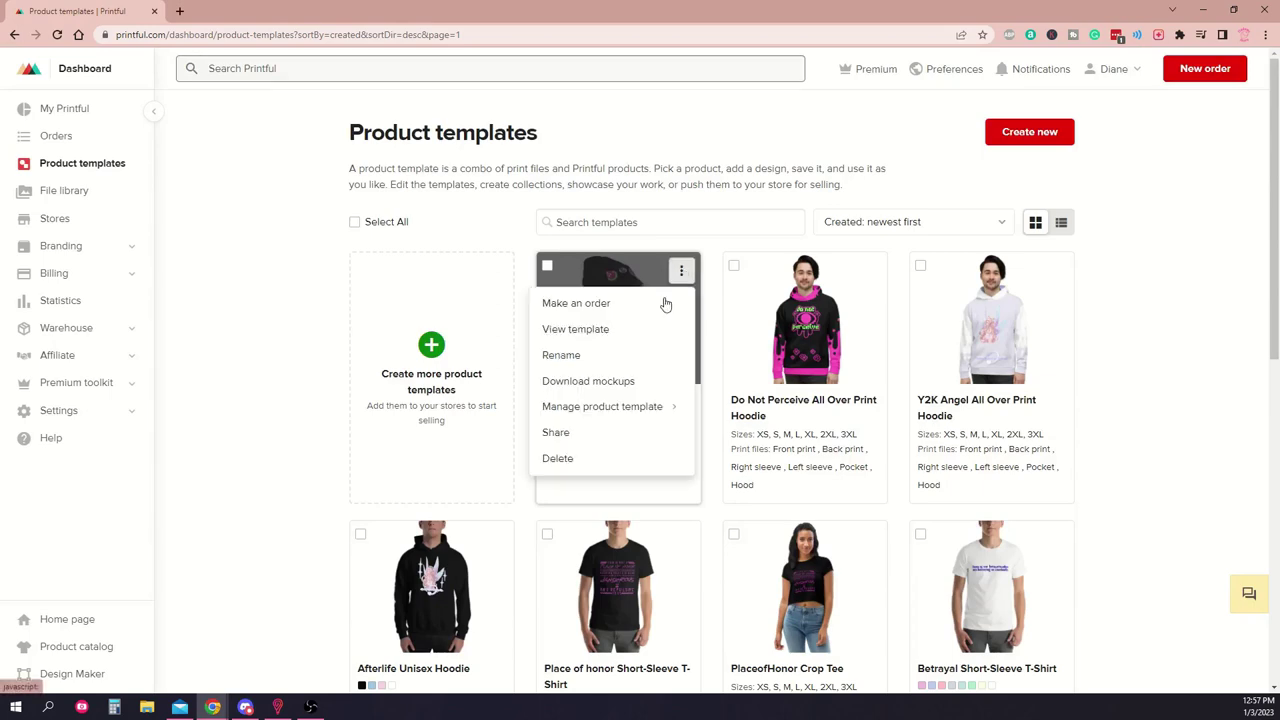
click(608, 383)
scroll(583, 391, down, 3)
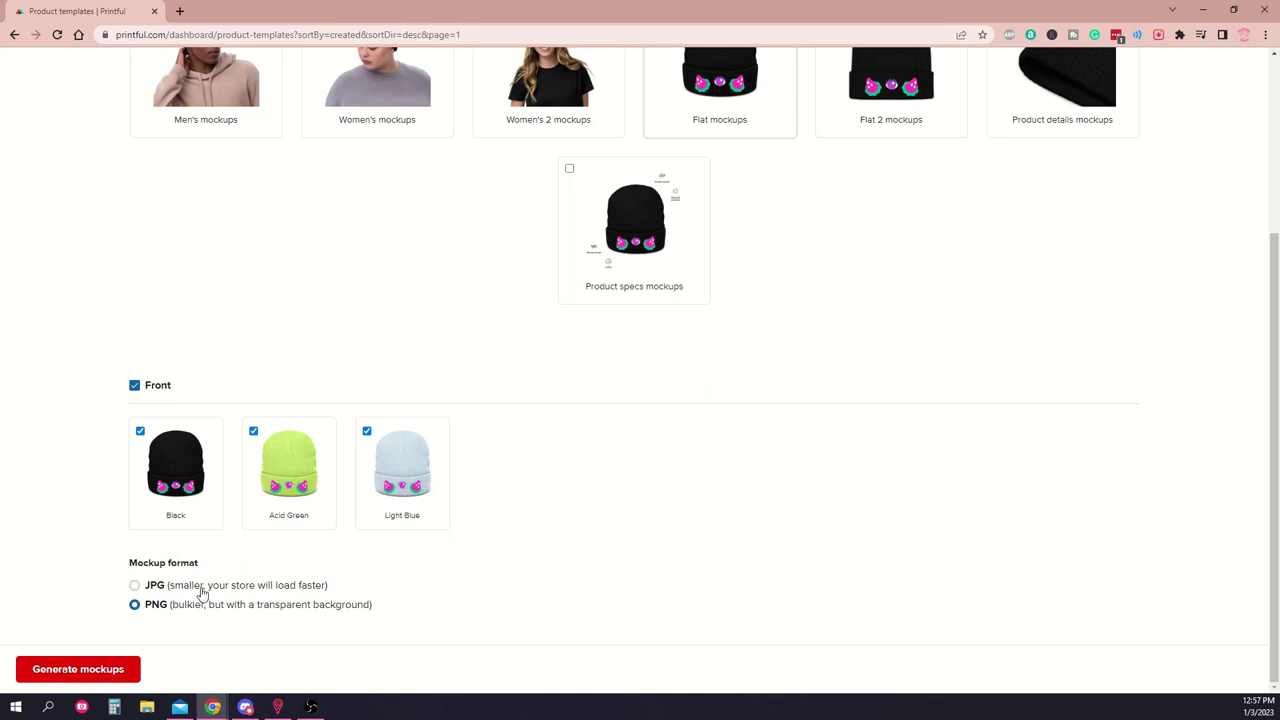
click(135, 586)
click(278, 610)
click(100, 670)
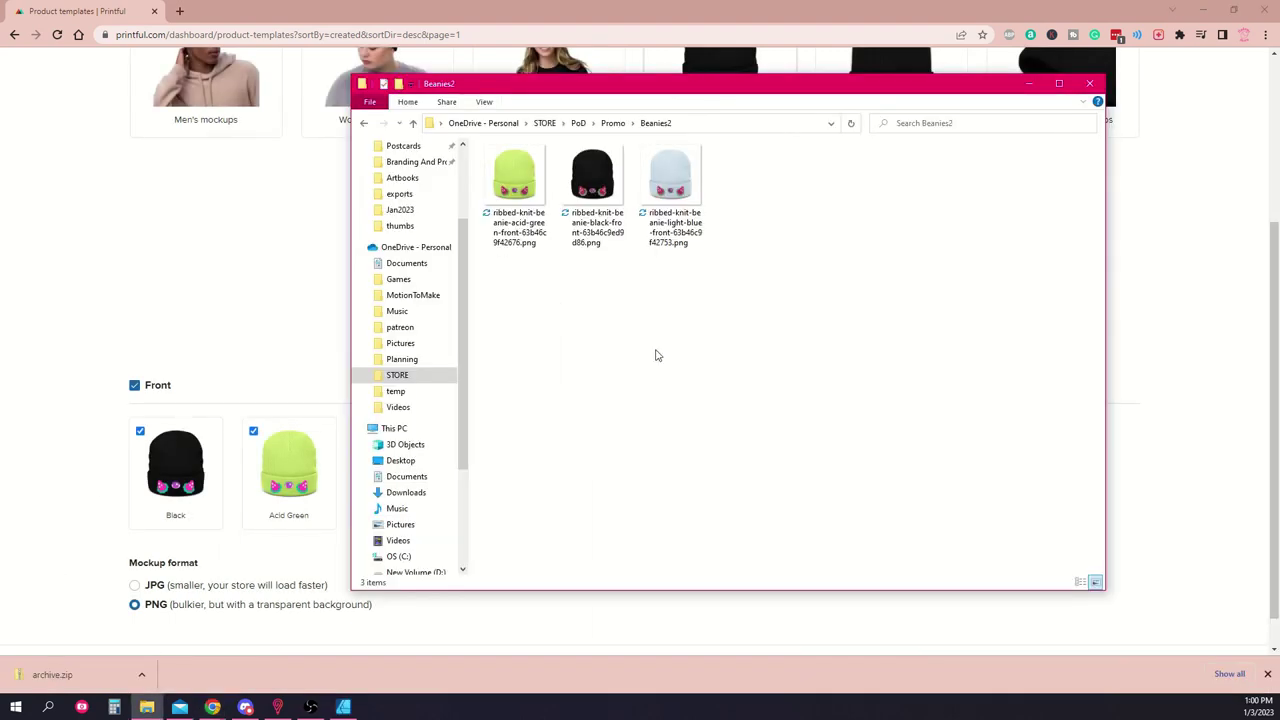
Switch to Affinity Designer and place the three beanie mockups from the Beanies2 folder on the empty canvas around Artboard2.
click(345, 708)
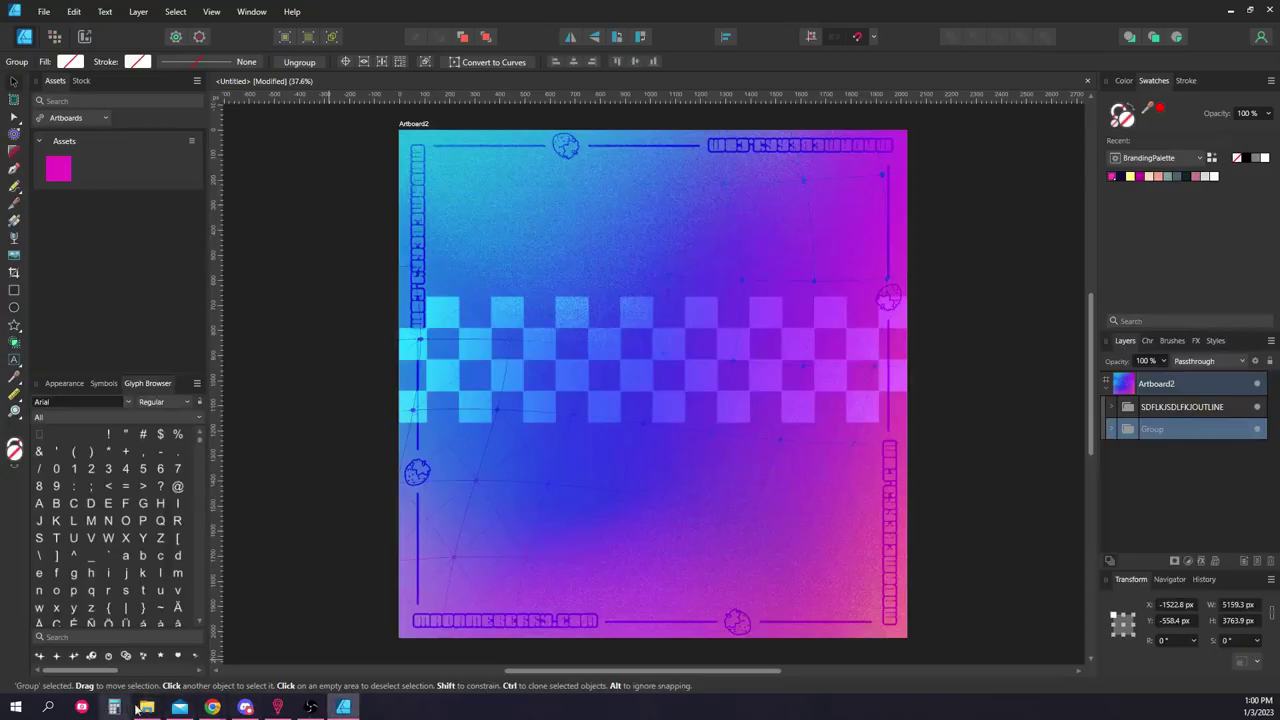
click(146, 707)
drag(656, 86, 663, 0)
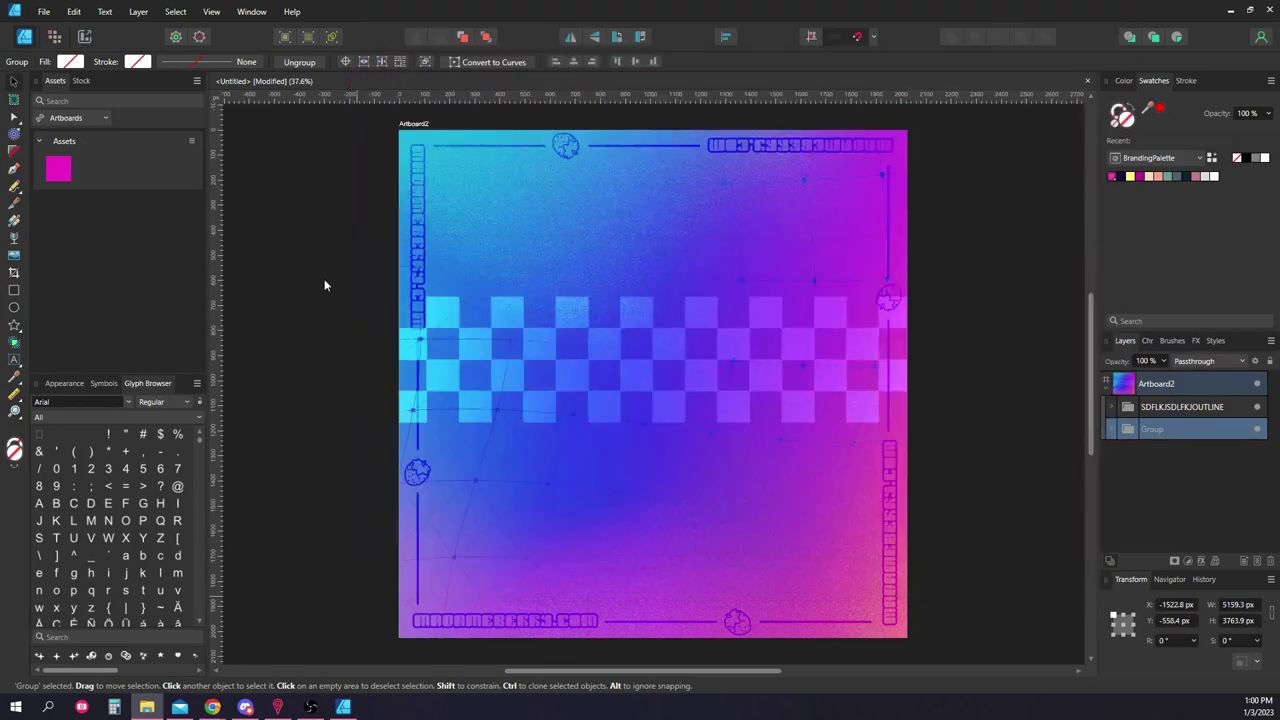
drag(324, 281, 316, 327)
scroll(520, 384, down, 6)
drag(458, 387, 630, 243)
scroll(552, 134, up, 3)
double_click(731, 335)
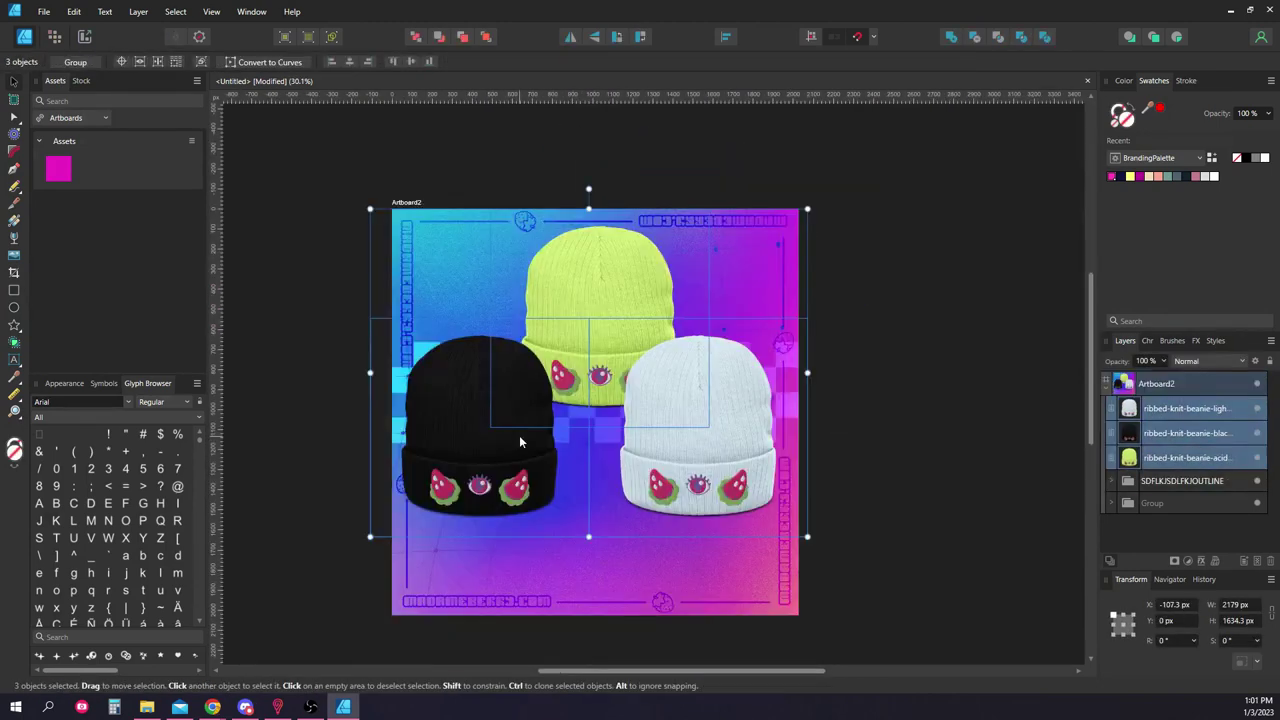
Arrange the beanie mockups on Artboard2 at about 1090 px square, green at top centre, black at lower left and light blue at lower right.
click(483, 454)
drag(483, 454, 506, 459)
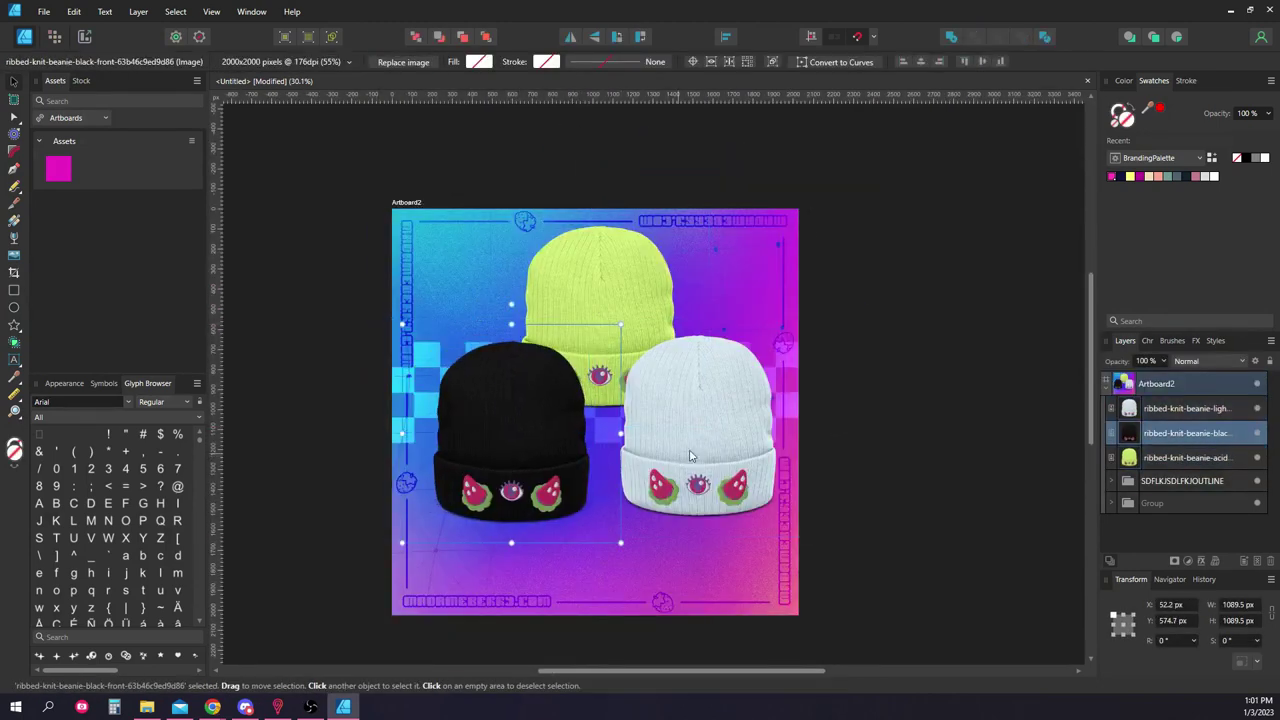
drag(757, 441, 757, 471)
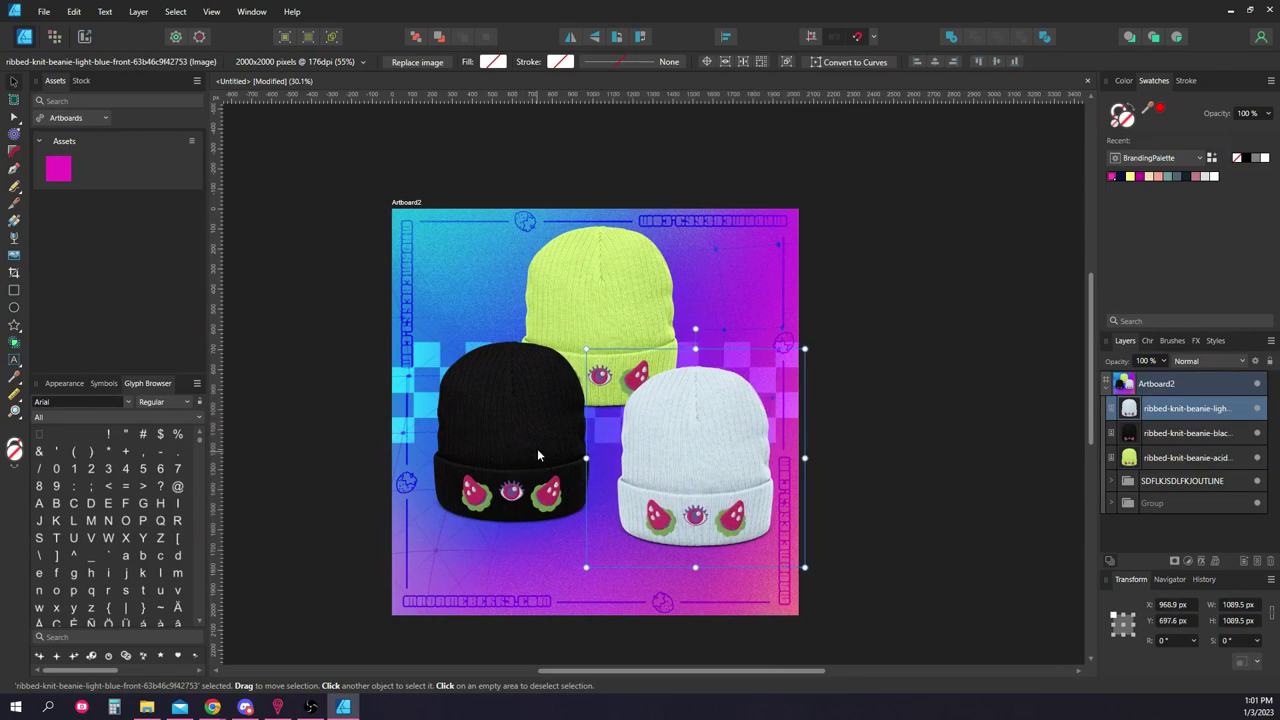
drag(537, 448, 538, 484)
drag(703, 467, 697, 483)
click(626, 329)
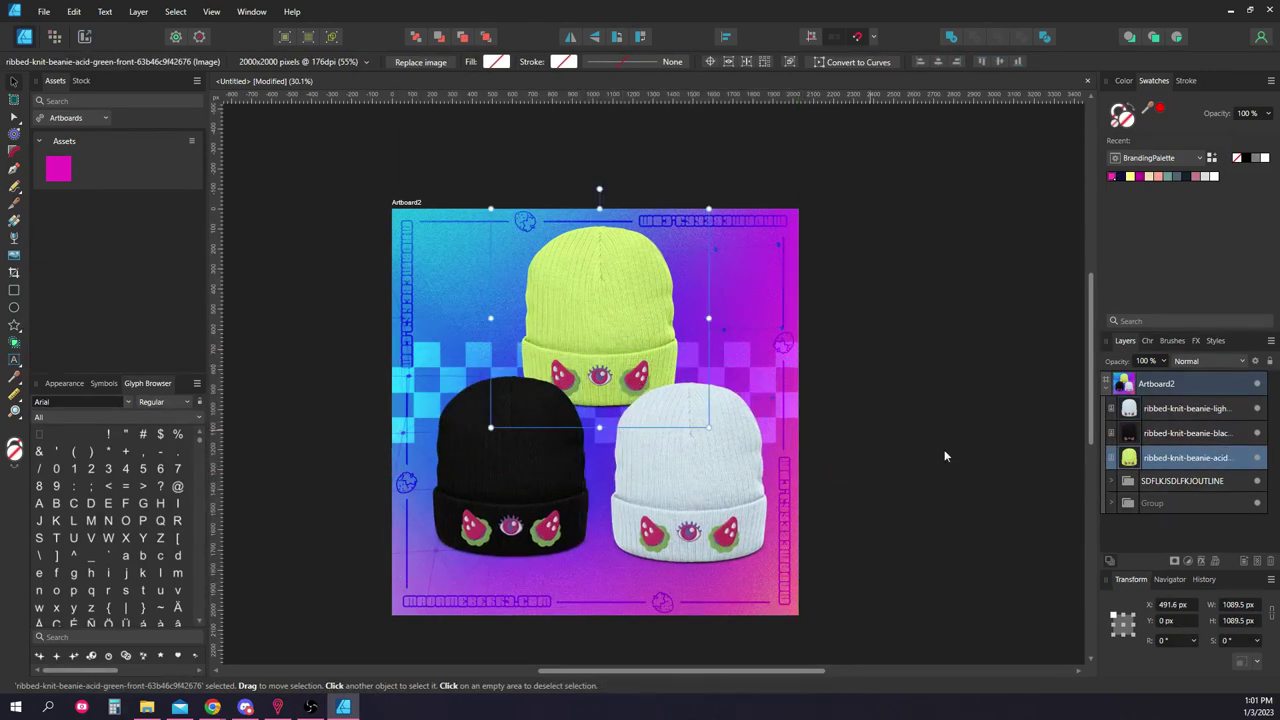